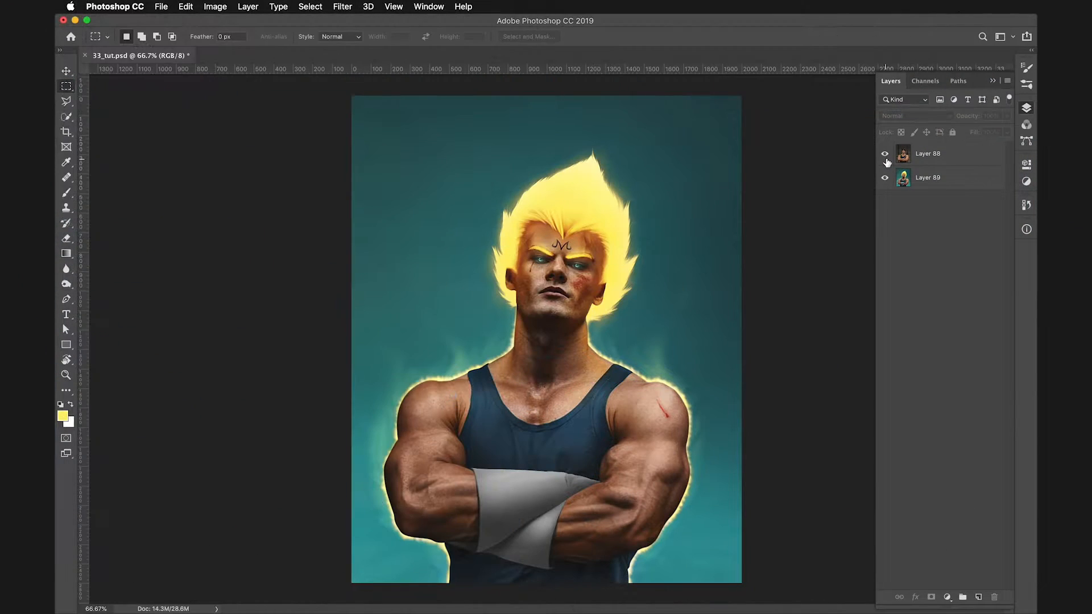
- Show the original gym photo on Layer 88 over the finished artwork
left_click(885, 154)
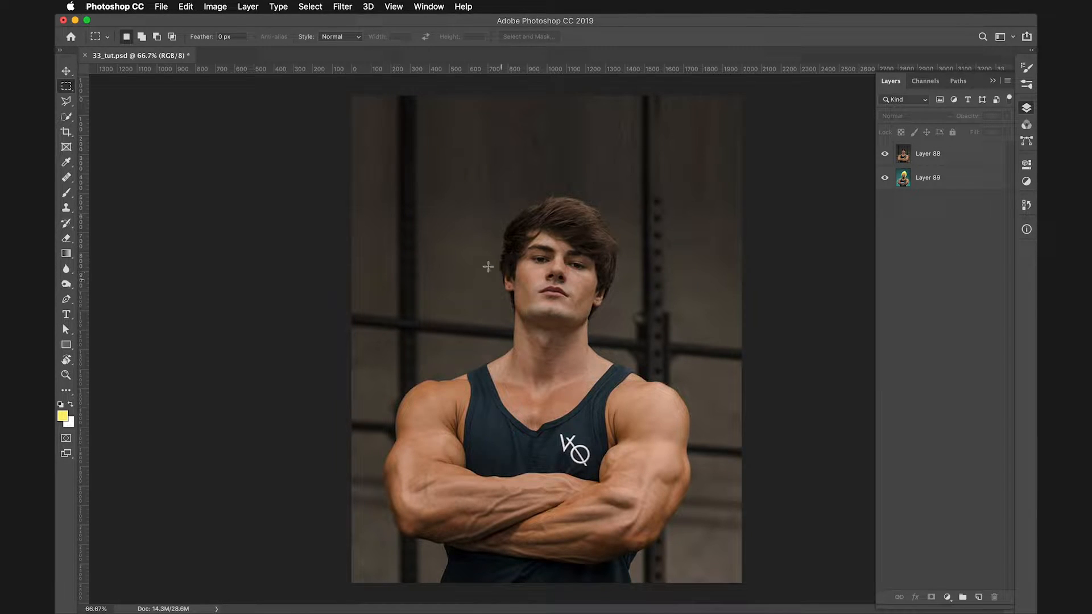
key("super+plus")
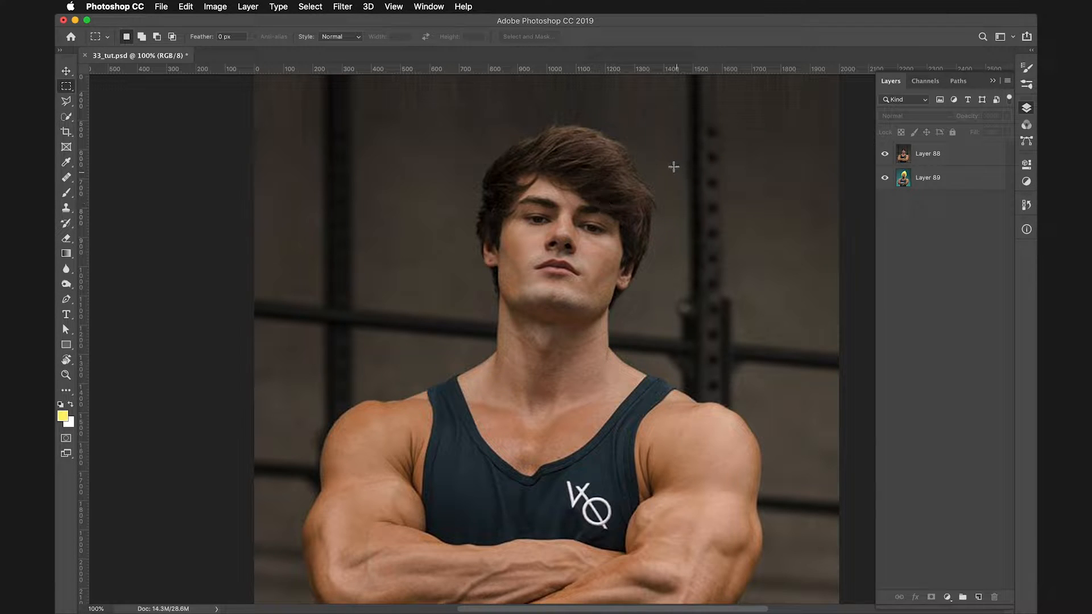
key("super+plus")
left_click_drag(635, 161, 606, 333)
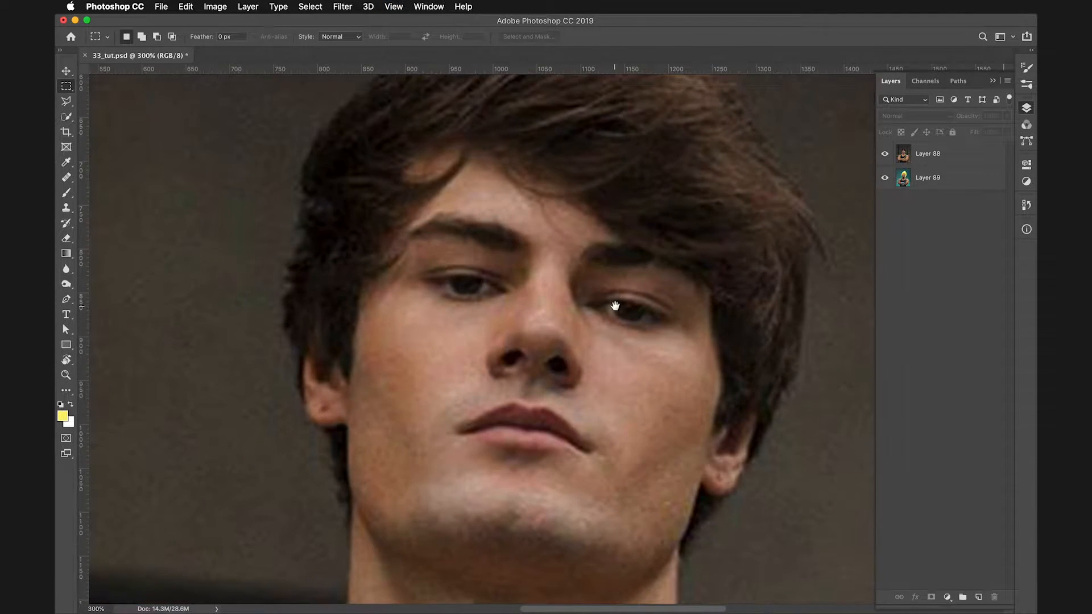
key("super+plus")
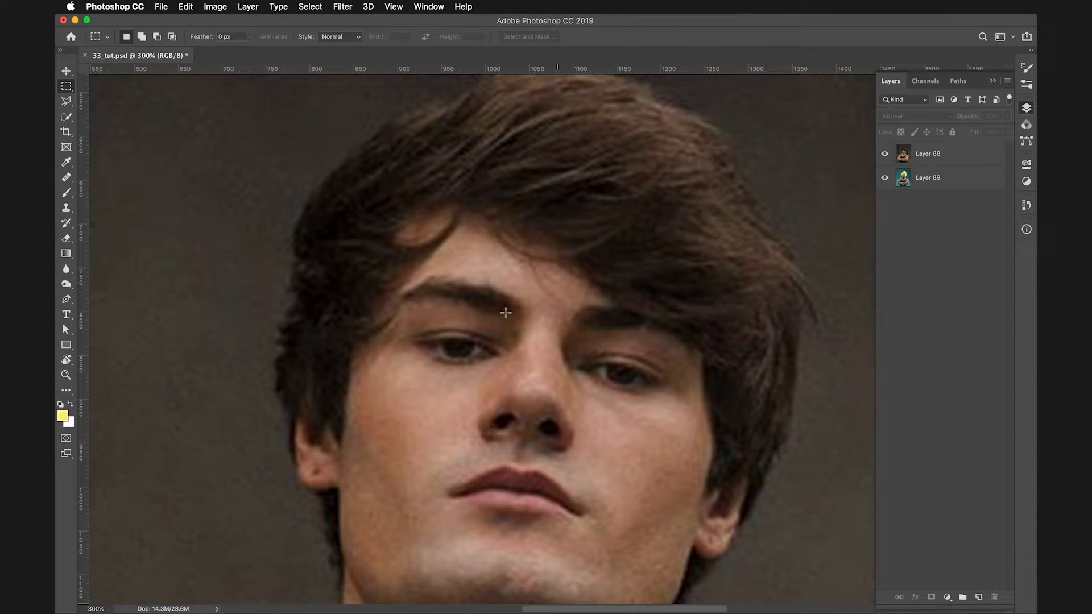
left_click_drag(403, 269, 513, 302)
left_click_drag(388, 268, 523, 324)
left_click_drag(564, 286, 726, 365)
key("super+d")
- Outline the eye and eyebrow on the man's right with the Polygonal Lasso on Layer 88 and copy the area to a new layer
left_click(933, 157)
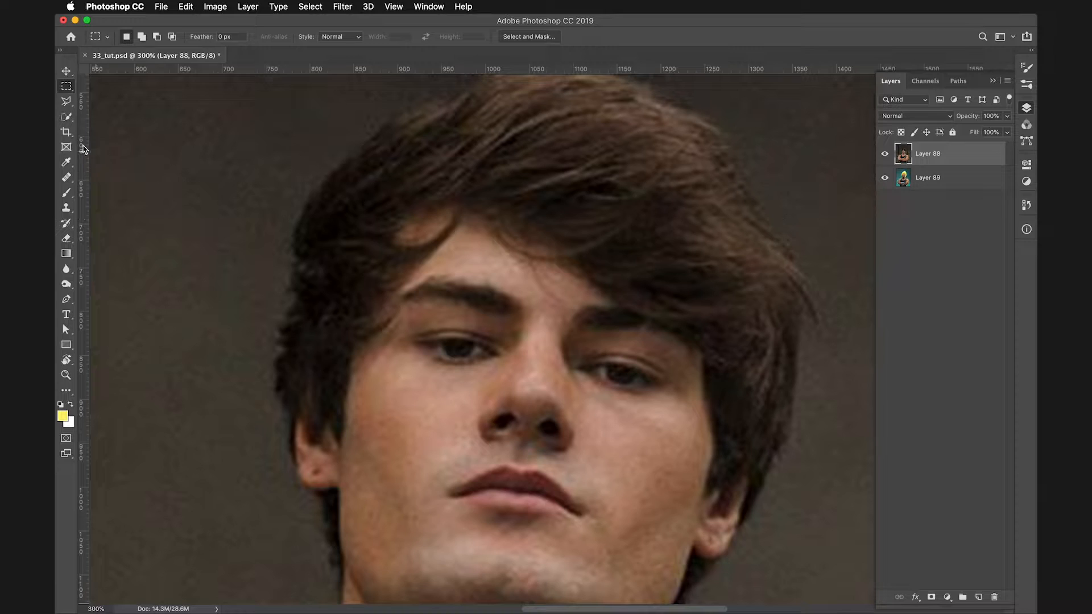
left_click(67, 102)
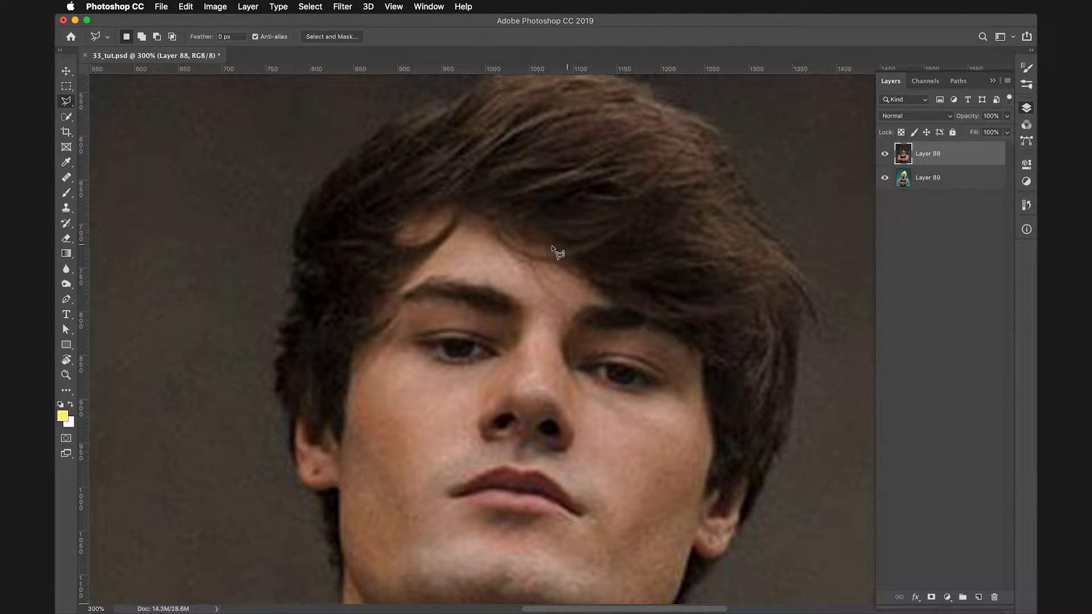
left_click(563, 203)
left_click(536, 423)
left_click(335, 433)
left_click(374, 173)
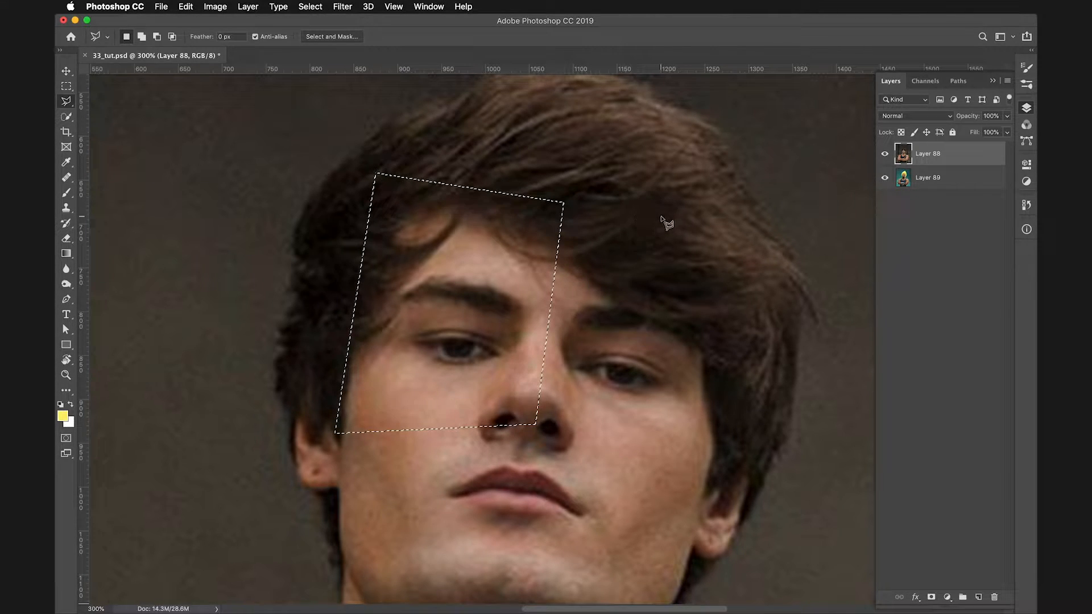
left_click(756, 12)
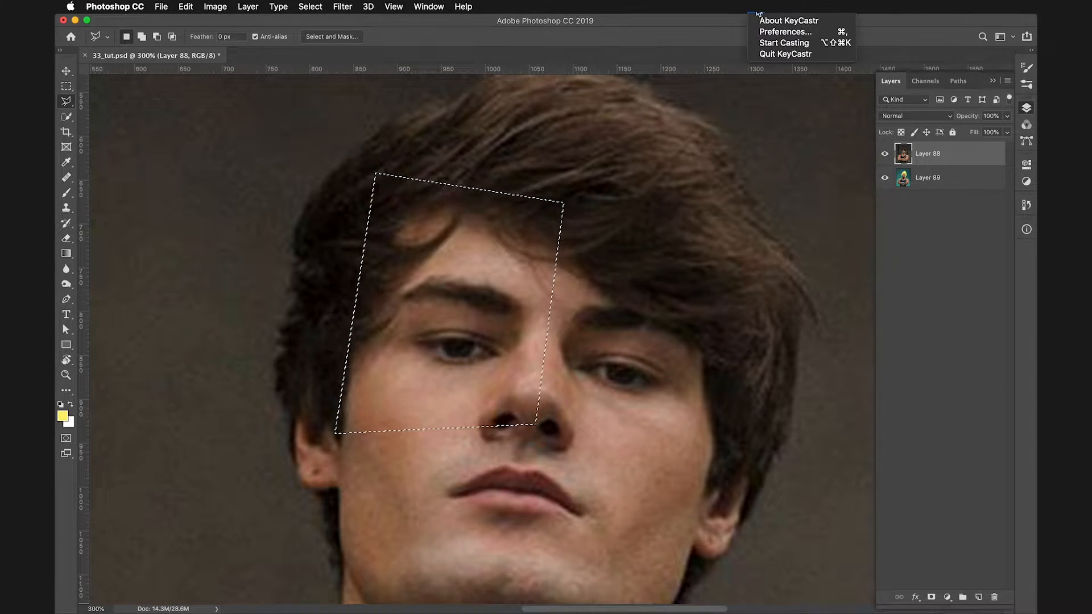
left_click(784, 43)
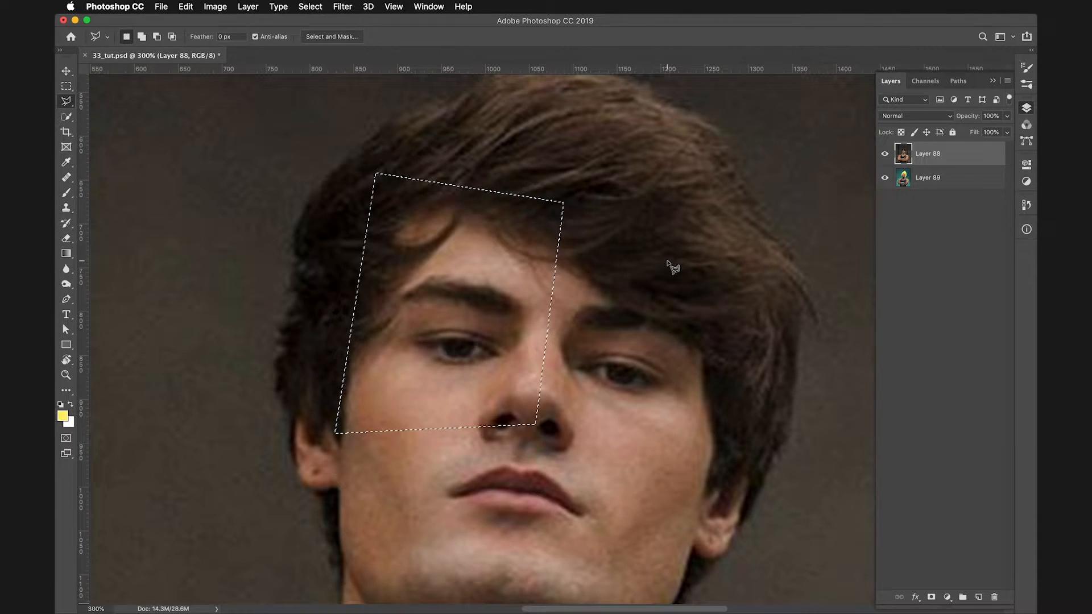
key("super+j")
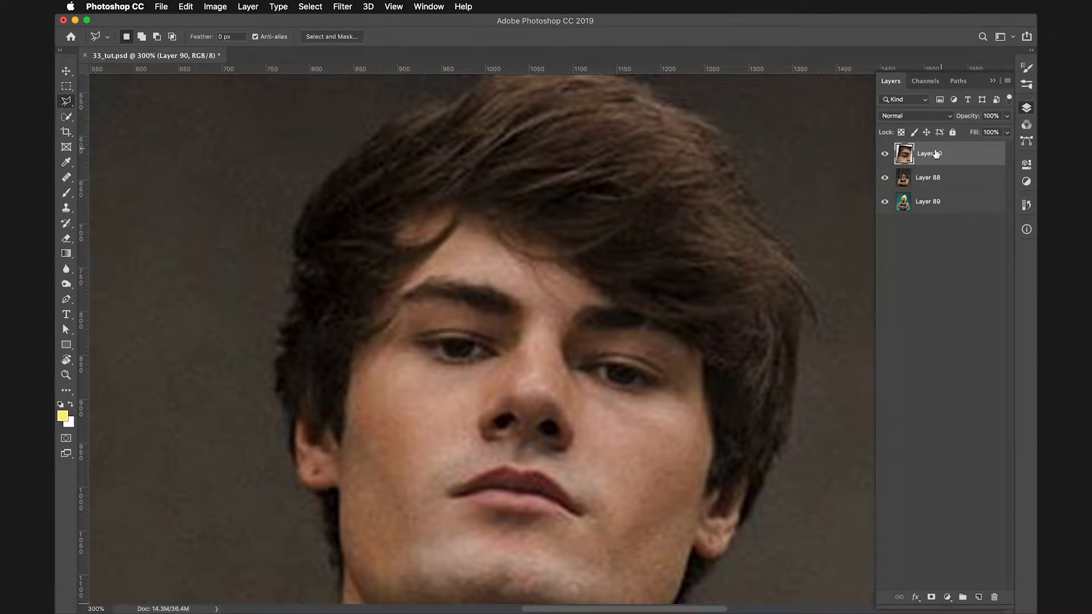
- Flip the copied eye patch horizontally and move it over the man's other eye
left_click_drag(572, 292, 701, 235)
key("super+t")
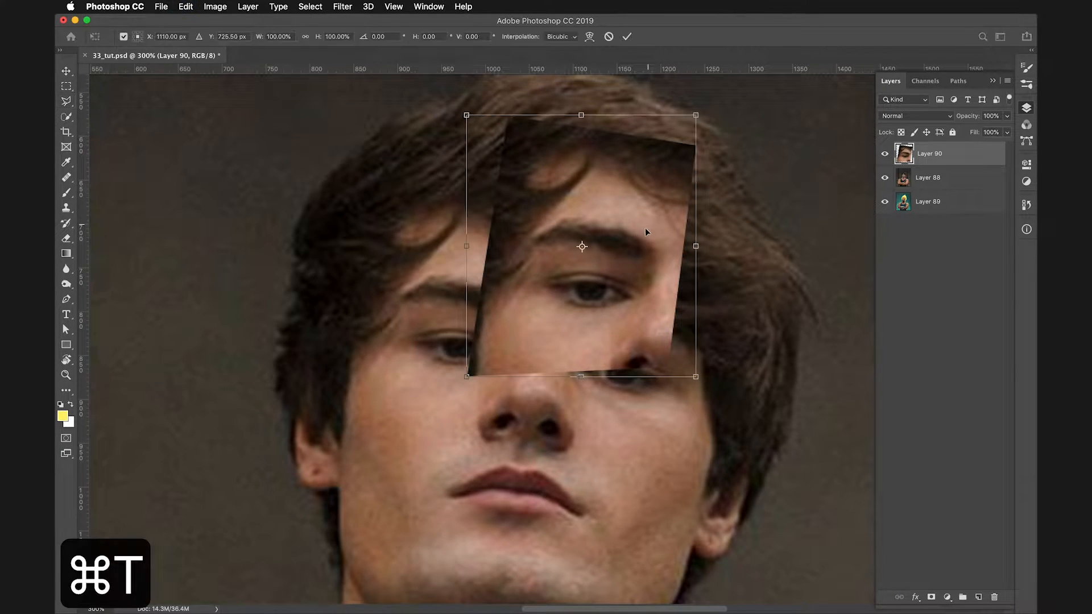
right_click(605, 195)
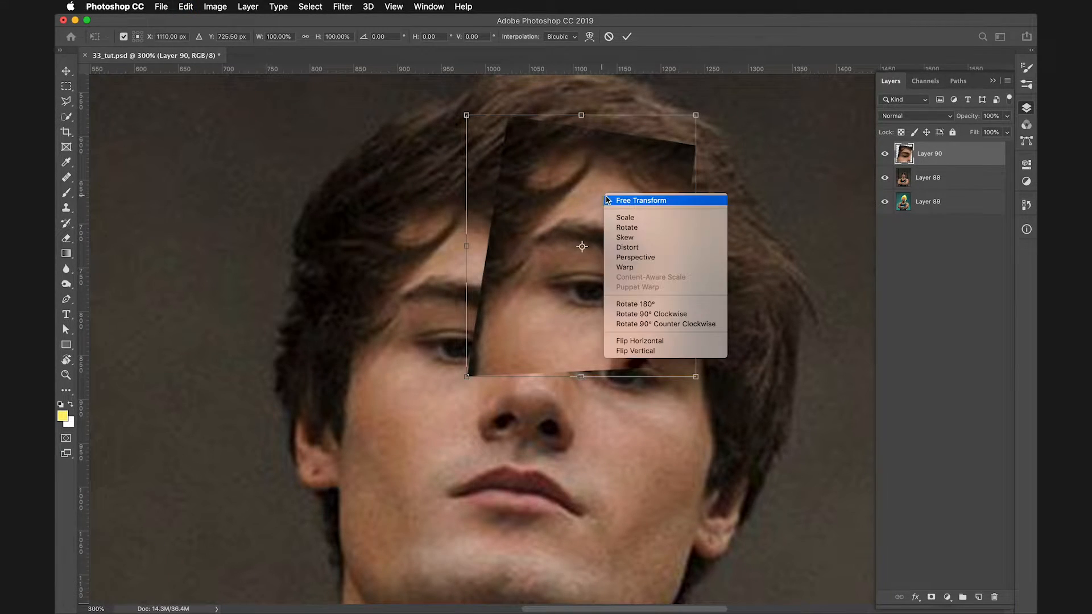
left_click(649, 341)
left_click_drag(647, 245, 665, 333)
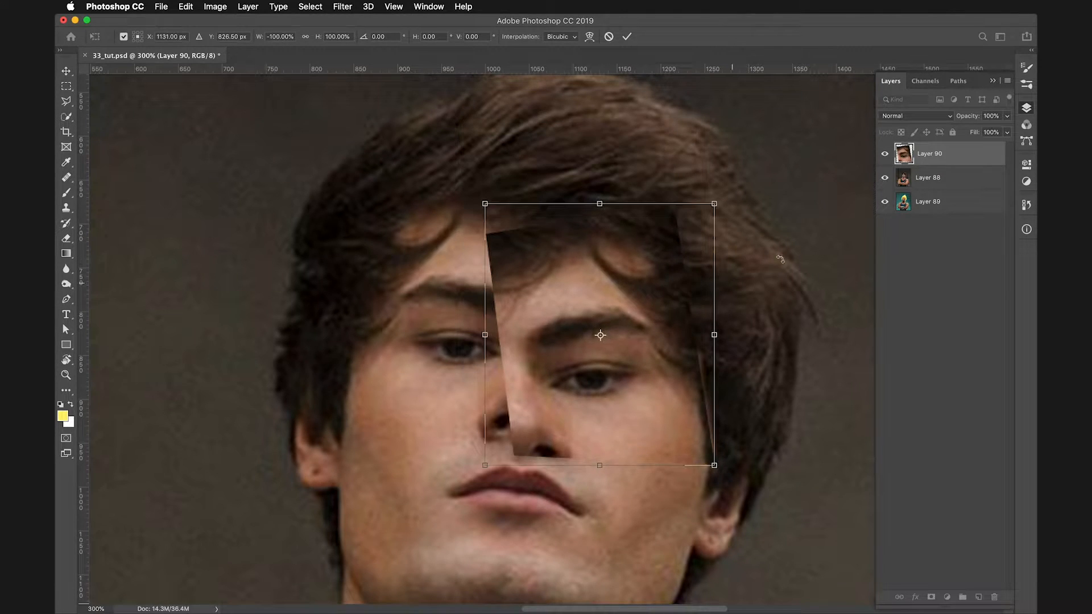
key("Return")
- Rotate the flipped eye patch by 17.2° and align it with the eye beneath, ending with the layer fully opaque
key("super+t")
left_click_drag(731, 197, 762, 257)
left_click_drag(691, 282, 767, 269)
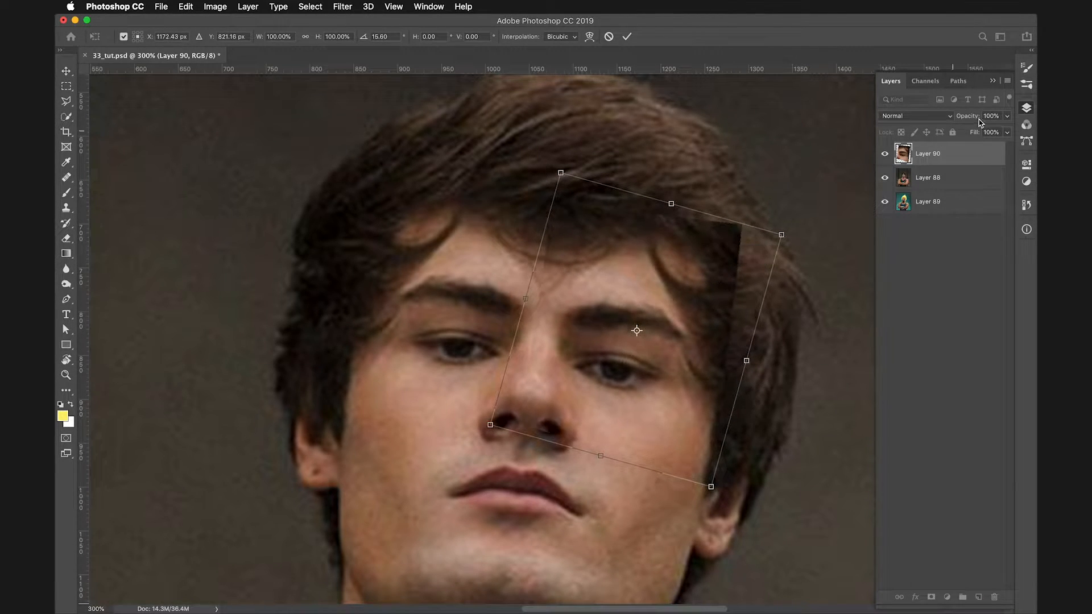
left_click_drag(974, 136, 935, 144)
left_click_drag(804, 198, 809, 201)
left_click_drag(716, 272, 720, 277)
left_click_drag(976, 132, 1009, 134)
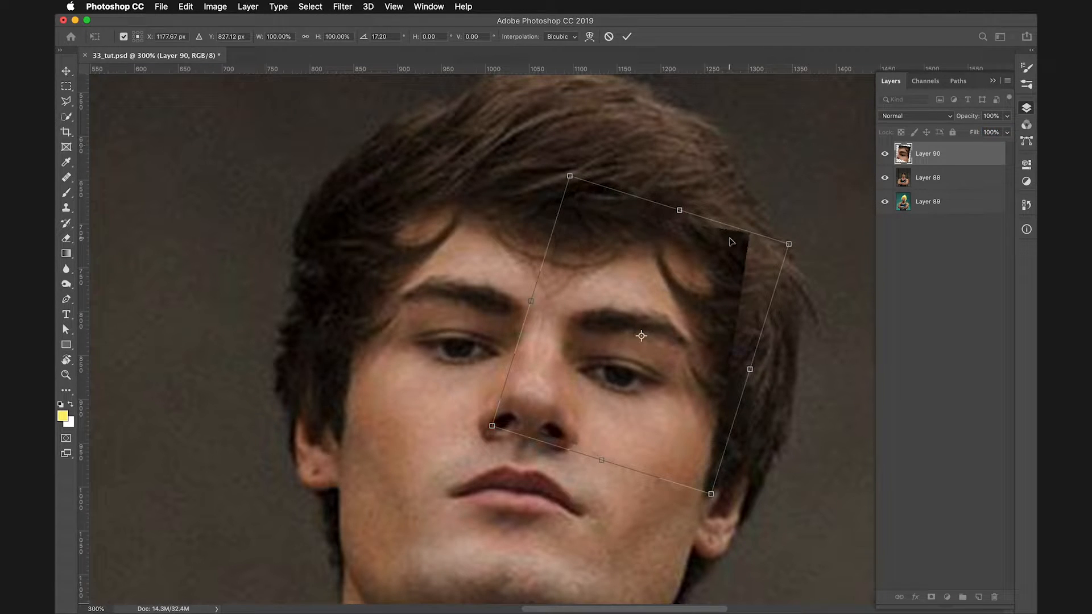
key("Return")
- Add a black mask to Layer 90 that hides the whole flipped eye patch
key("l")
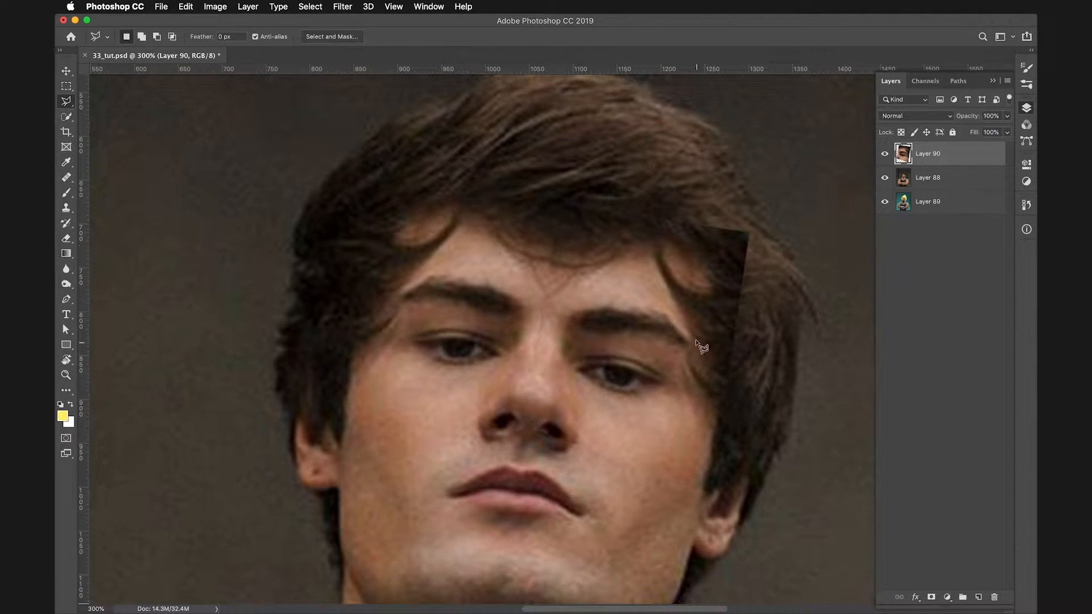
left_click_drag(705, 369, 712, 318)
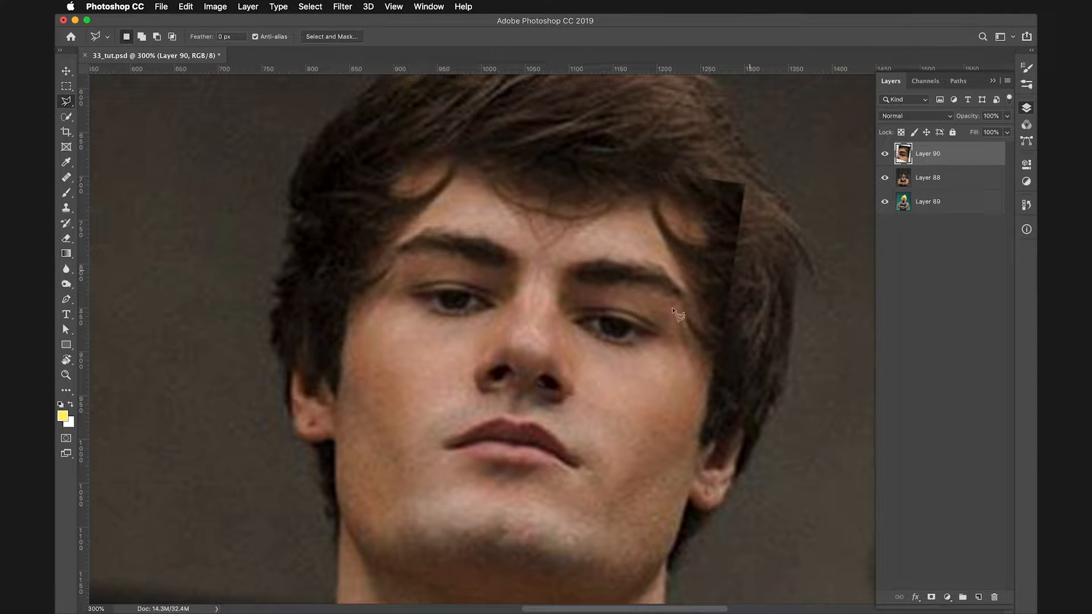
left_click(931, 598, "alt")
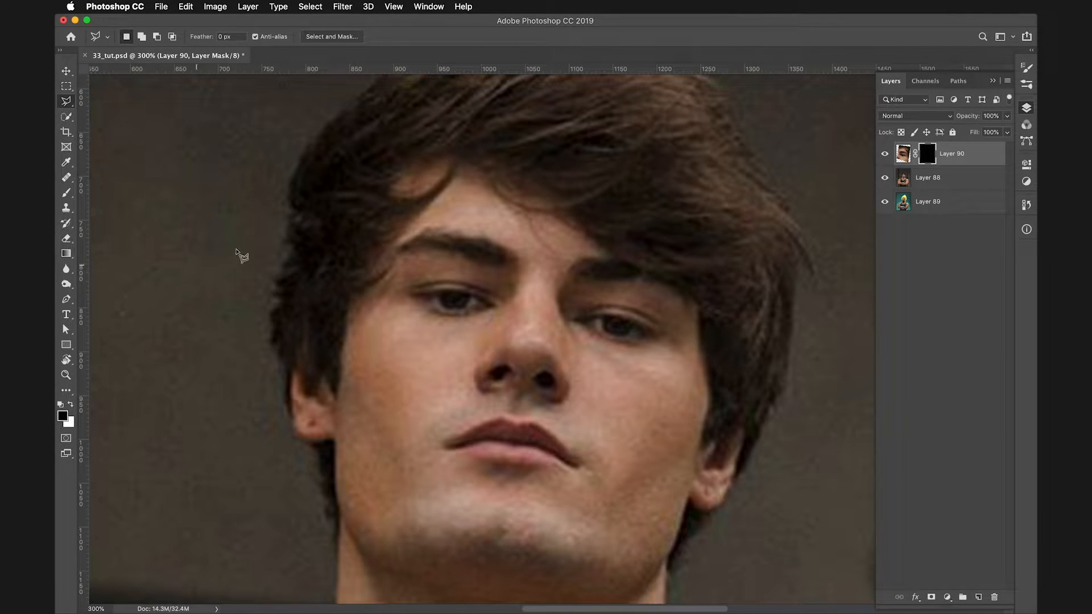
- Paint white on the mask with a soft brush to reveal the copied eyebrow and forehead skin above the man's left eye
key("b")
mouse_move(371, 317)
left_mouse_down("ctrl+alt")
mouse_move(306, 342)
mouse_move(207, 338)
left_mouse_up("ctrl+alt")
left_click_drag(542, 304, 310, 291, "ctrl+alt")
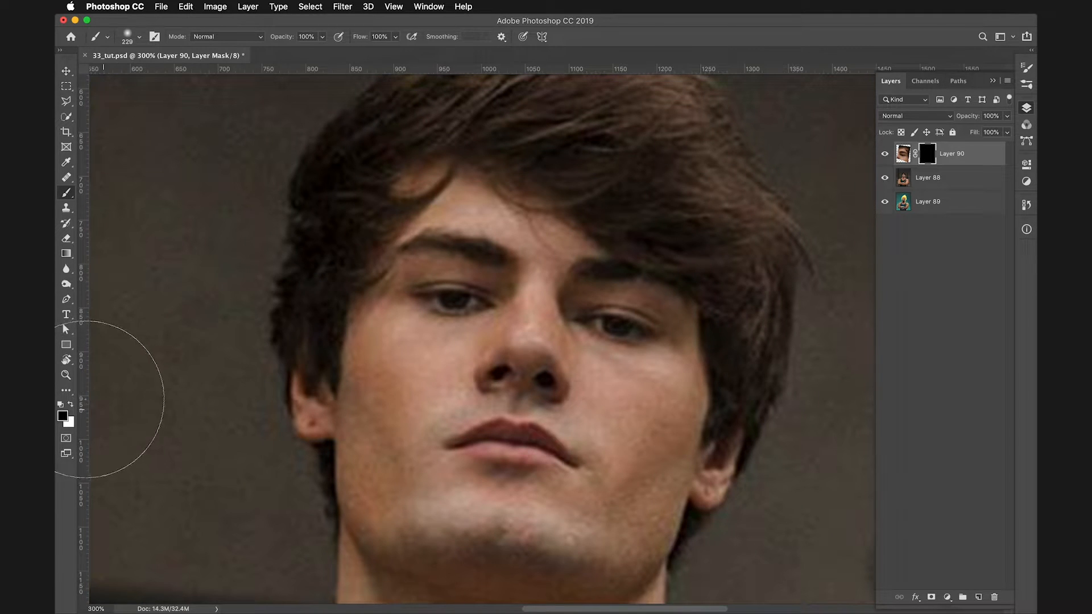
left_click(71, 404)
left_click_drag(626, 296, 489, 292, "ctrl+alt")
mouse_move(598, 265)
left_mouse_down("ctrl+alt")
mouse_move(634, 266)
mouse_move(690, 300)
mouse_move(651, 280)
mouse_move(584, 274)
mouse_move(618, 263)
mouse_move(605, 248)
mouse_move(682, 282)
mouse_move(688, 299)
mouse_move(688, 278)
mouse_move(701, 324)
mouse_move(679, 272)
mouse_move(704, 336)
mouse_move(699, 284)
mouse_move(677, 259)
mouse_move(641, 241)
mouse_move(589, 236)
mouse_move(580, 248)
mouse_move(604, 207)
mouse_move(674, 234)
left_mouse_up("ctrl+alt")
mouse_move(550, 211)
left_mouse_down()
mouse_move(569, 193)
mouse_move(629, 202)
mouse_move(557, 227)
left_mouse_up()
key("x")
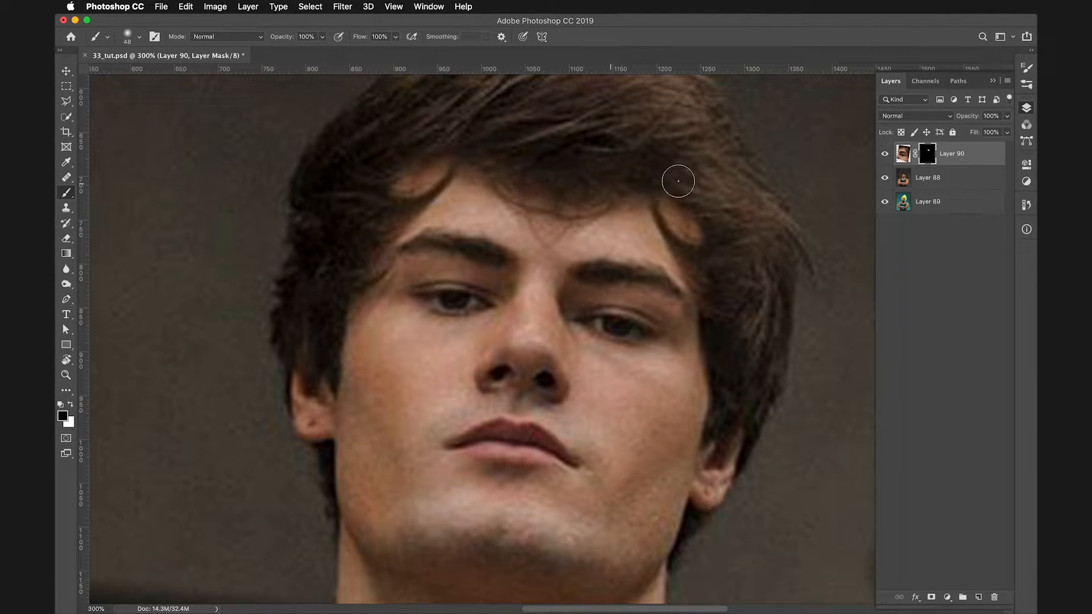
- Compare the face with the eyebrow patch on Layer 90 hidden and shown
left_click(885, 159)
left_click(885, 159)
left_click(886, 158)
key("super+Up")
key("super+Down")
key("super+Up")
key("super+Up")
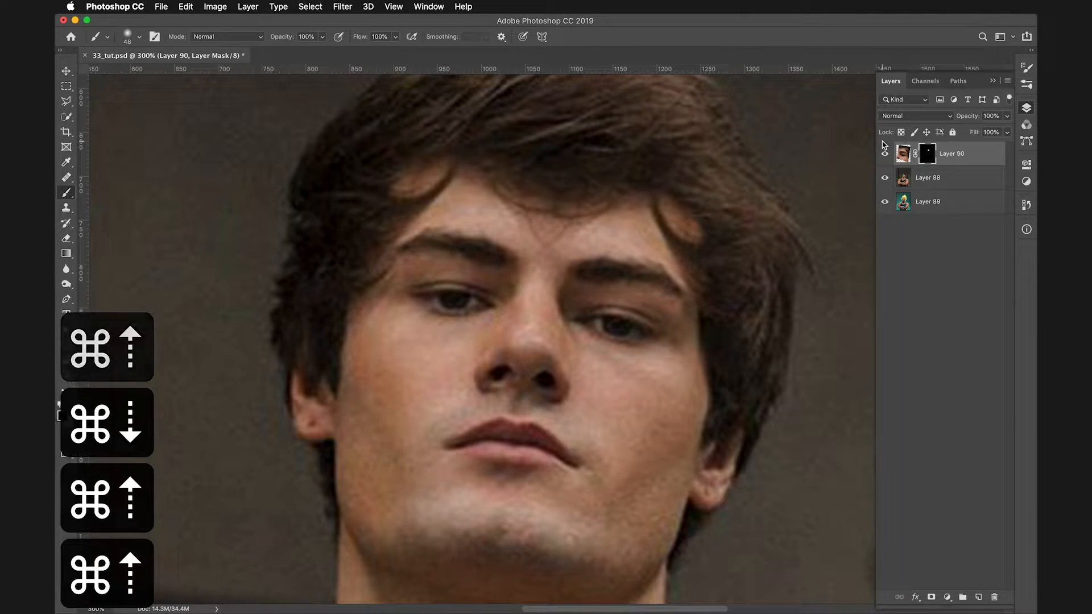
key("super+minus")
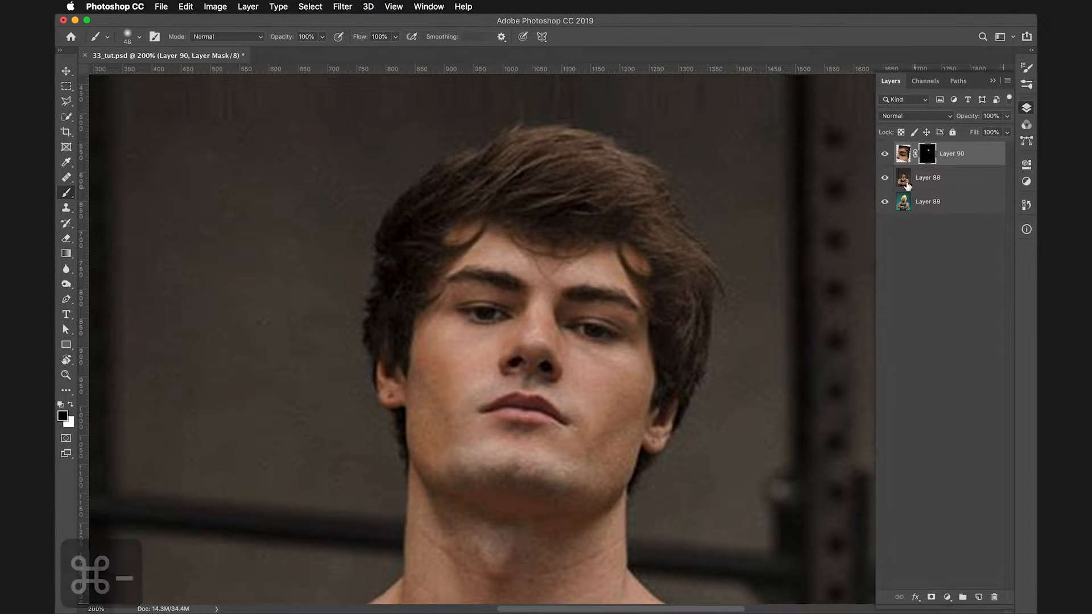
key("super+equal")
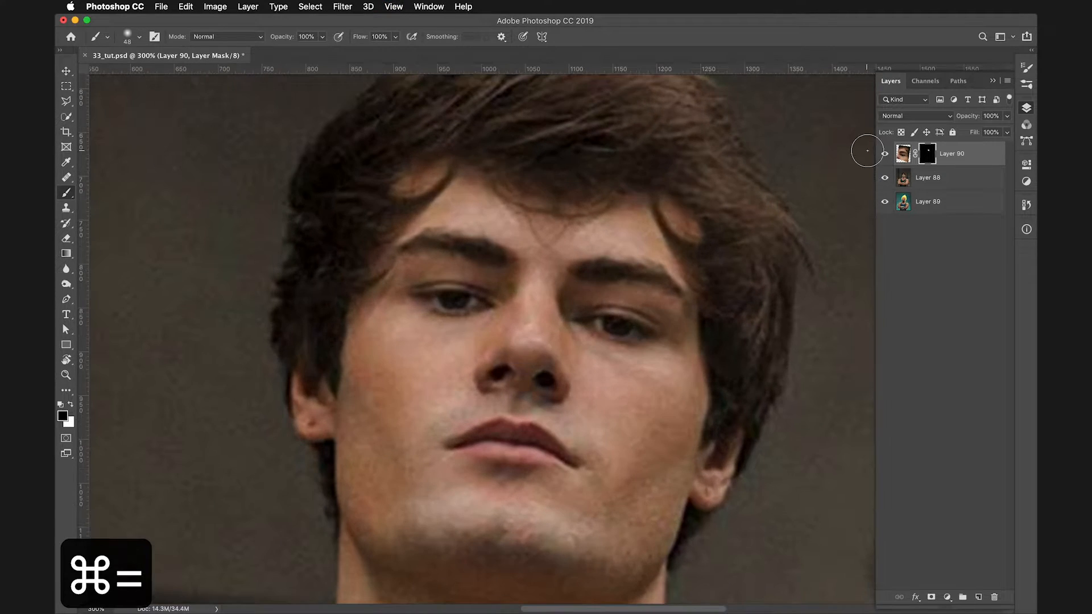
scroll(700, 285, "up", 3)
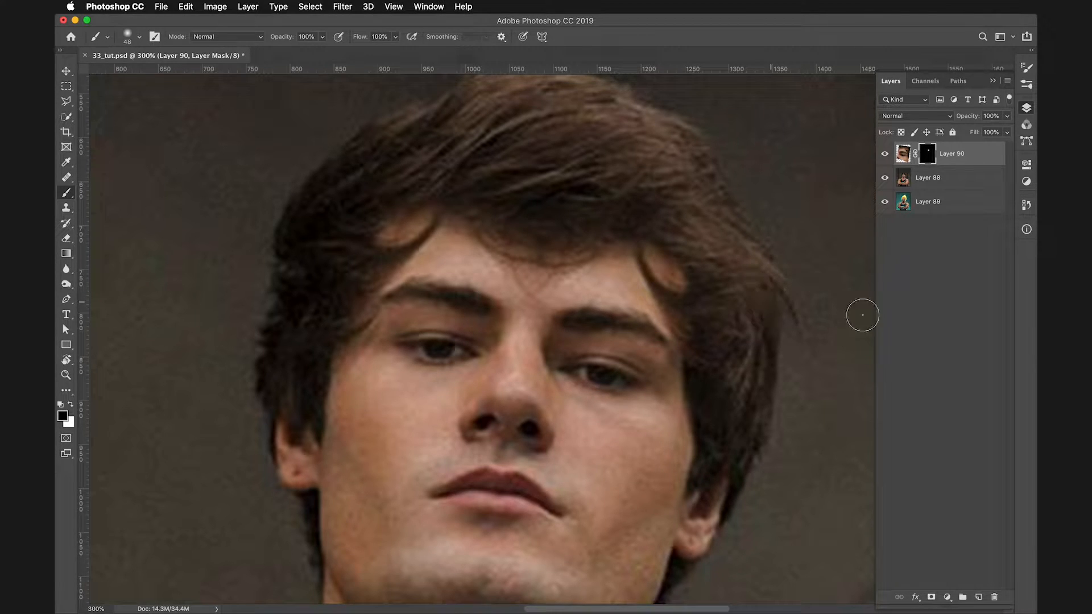
- Create a new layer and paint sampled forehead skin tones over the hair strands above the man's right eyebrow with a soft brush
left_click(980, 596)
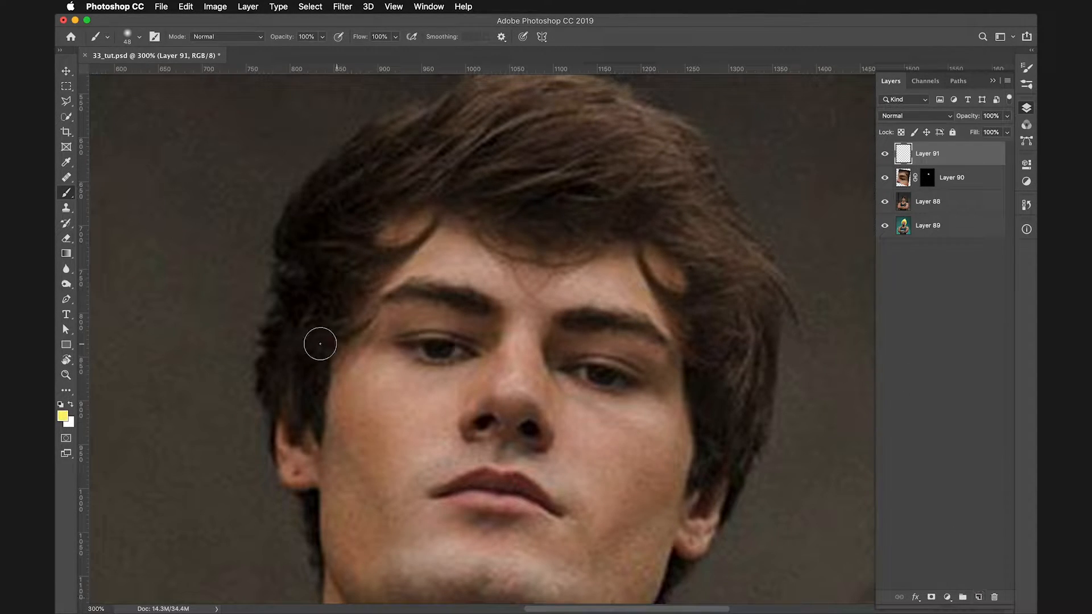
mouse_move(526, 302)
left_mouse_down("ctrl+alt")
mouse_move(564, 303)
mouse_move(567, 177)
left_mouse_up("ctrl+alt")
left_click_drag(488, 268, 474, 268, "ctrl+alt")
left_click(457, 249, "alt")
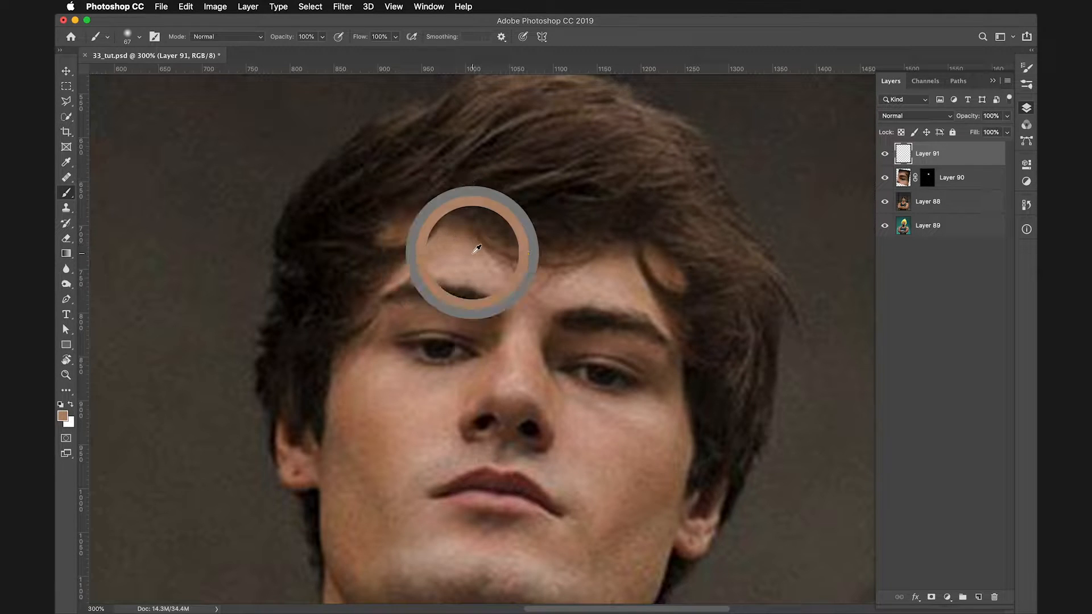
left_click(455, 258, "alt")
left_click(450, 242, "alt")
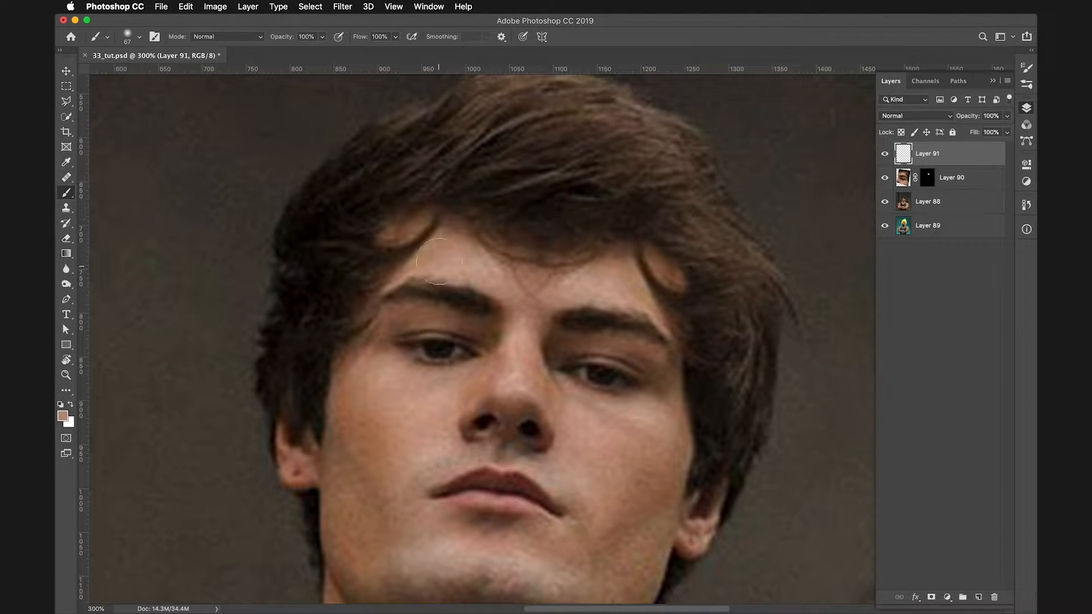
left_click(454, 245, "alt")
left_click(455, 242, "alt")
mouse_move(451, 227)
left_mouse_down()
mouse_move(390, 255)
mouse_move(397, 272)
left_mouse_up()
left_click(422, 258, "alt")
- Paint sampled skin tones over the hair at the man's right temple and along the forehead above it
left_click(363, 364, "alt")
mouse_move(362, 355)
left_mouse_down()
mouse_move(352, 344)
mouse_move(362, 326)
left_mouse_up()
left_click(358, 380, "alt")
left_click_drag(349, 364, 368, 306)
mouse_move(374, 267)
left_mouse_down()
mouse_move(357, 285)
mouse_move(382, 236)
mouse_move(361, 274)
mouse_move(395, 235)
mouse_move(374, 282)
mouse_move(401, 252)
mouse_move(393, 242)
mouse_move(434, 206)
mouse_move(384, 238)
mouse_move(443, 204)
mouse_move(389, 226)
mouse_move(467, 204)
left_mouse_up()
left_click(385, 256, "alt")
left_click(385, 264, "alt")
- Cover the fringe in the middle of the forehead with sampled skin tones
left_click(460, 260, "alt")
mouse_move(449, 255)
left_mouse_down()
mouse_move(436, 254)
mouse_move(516, 248)
left_mouse_up()
left_click(450, 234, "alt")
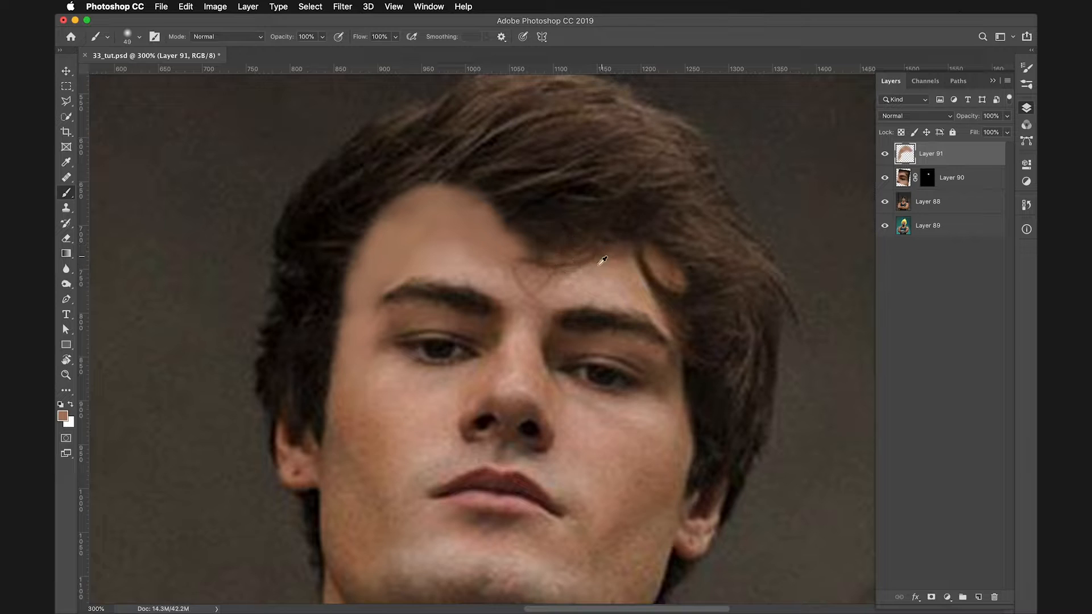
mouse_move(608, 256)
left_mouse_down()
mouse_move(563, 259)
mouse_move(620, 236)
mouse_move(555, 228)
mouse_move(620, 251)
mouse_move(598, 224)
left_mouse_up()
mouse_move(576, 272)
left_mouse_down()
mouse_move(518, 245)
mouse_move(509, 267)
left_mouse_up()
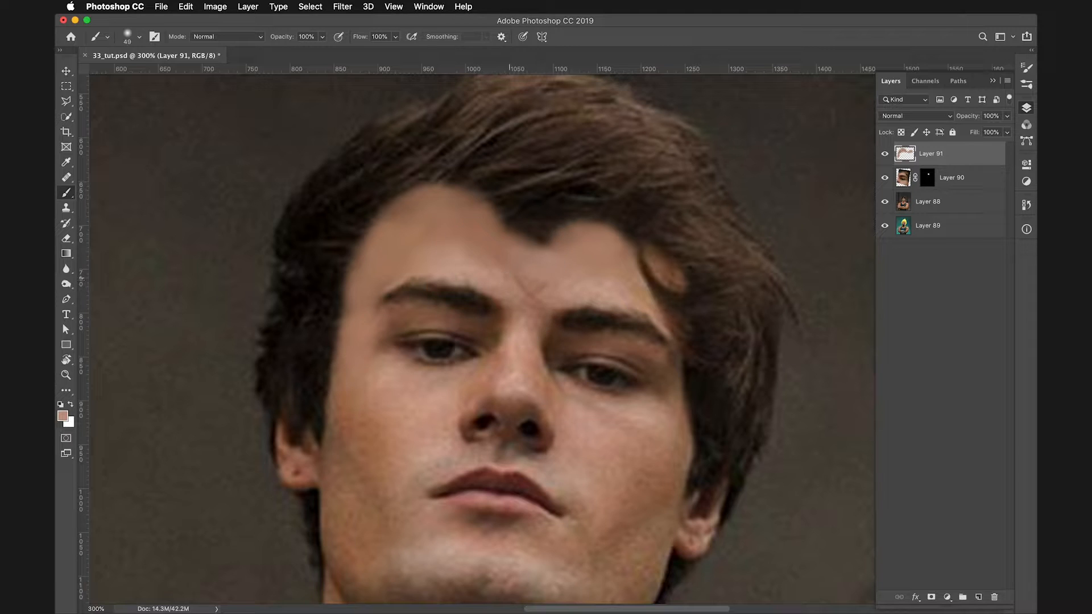
mouse_move(515, 231)
left_mouse_down()
mouse_move(540, 224)
mouse_move(512, 216)
mouse_move(589, 244)
mouse_move(587, 212)
mouse_move(541, 227)
left_mouse_up()
left_click(461, 254, "alt")
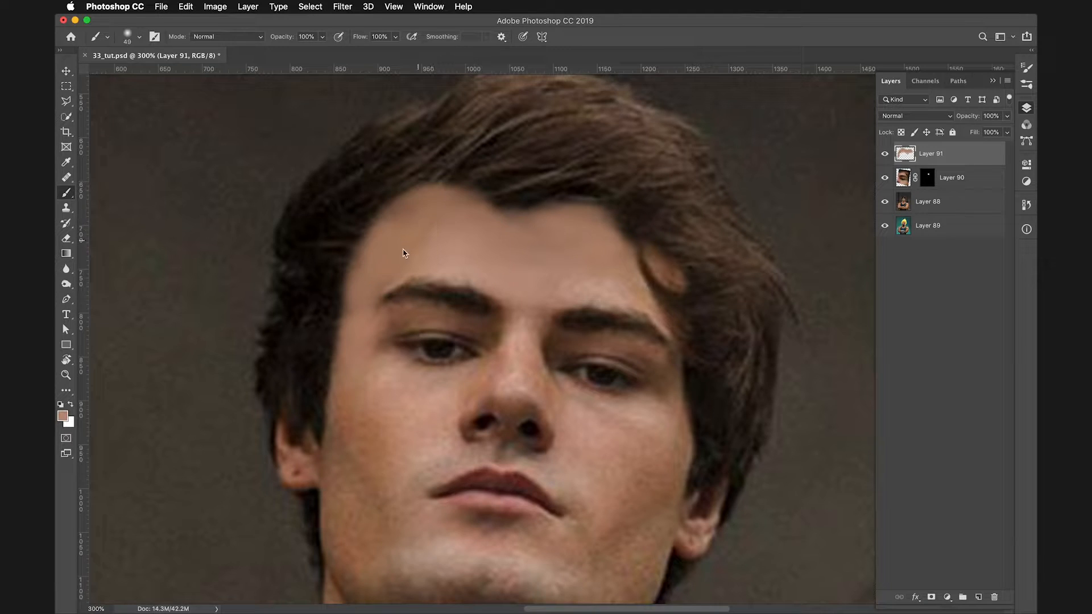
mouse_move(528, 224)
left_mouse_down()
mouse_move(509, 197)
mouse_move(532, 201)
mouse_move(498, 192)
mouse_move(555, 189)
mouse_move(476, 190)
mouse_move(560, 203)
left_mouse_up()
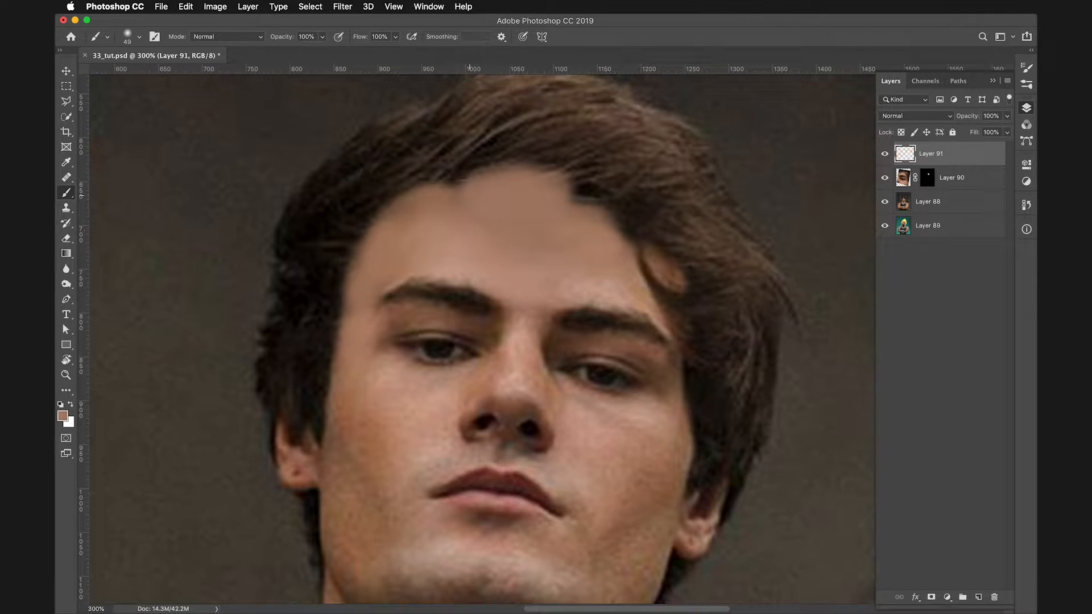
- Extend the painted skin over the fringe above the man's left eyebrow and down to the left temple
left_click_drag(473, 196, 464, 186)
mouse_move(568, 209)
left_mouse_down()
mouse_move(591, 188)
mouse_move(626, 216)
mouse_move(617, 237)
mouse_move(627, 256)
mouse_move(660, 222)
left_mouse_up()
left_click_drag(654, 275, 672, 293)
left_click(622, 294, "alt")
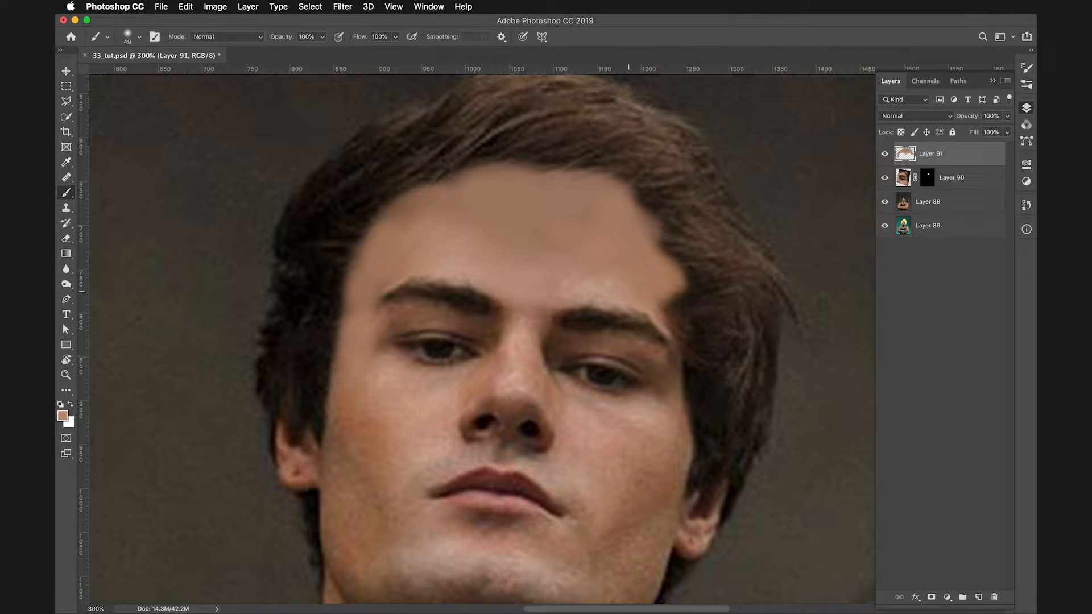
left_click(665, 295, "alt")
mouse_move(677, 299)
left_mouse_down()
mouse_move(683, 318)
mouse_move(685, 286)
left_mouse_up()
left_click(680, 308, "alt")
left_click_drag(685, 334, 695, 338)
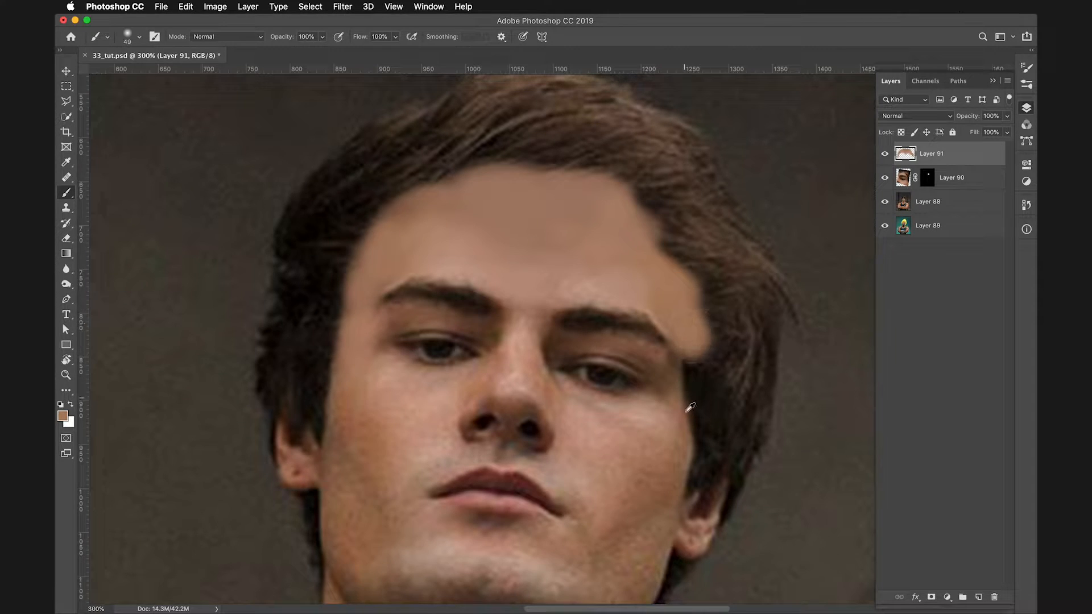
- Paint sampled cheek tones over the side hair between the man's left cheek and temple
left_click(692, 434, "alt")
mouse_move(690, 434)
left_mouse_down()
mouse_move(688, 410)
mouse_move(679, 443)
mouse_move(689, 375)
mouse_move(689, 410)
mouse_move(677, 423)
mouse_move(674, 363)
mouse_move(687, 387)
mouse_move(690, 339)
left_mouse_up()
left_click(676, 457, "alt")
left_click(684, 418, "alt")
left_click(695, 391, "alt")
left_click(655, 418, "alt")
mouse_move(662, 426)
left_mouse_down()
mouse_move(676, 407)
mouse_move(670, 426)
mouse_move(681, 424)
mouse_move(695, 398)
mouse_move(684, 441)
mouse_move(695, 432)
mouse_move(706, 380)
mouse_move(696, 314)
left_mouse_up()
- Blend and widen the painted skin around the man's left temple with resampled tones, covering more of the side hair
left_click(700, 387, "alt")
left_click(703, 389, "alt")
left_click(701, 388, "alt")
left_click(694, 345, "alt")
left_click_drag(703, 355, 696, 305)
left_click(668, 281, "alt")
left_click(638, 285, "alt")
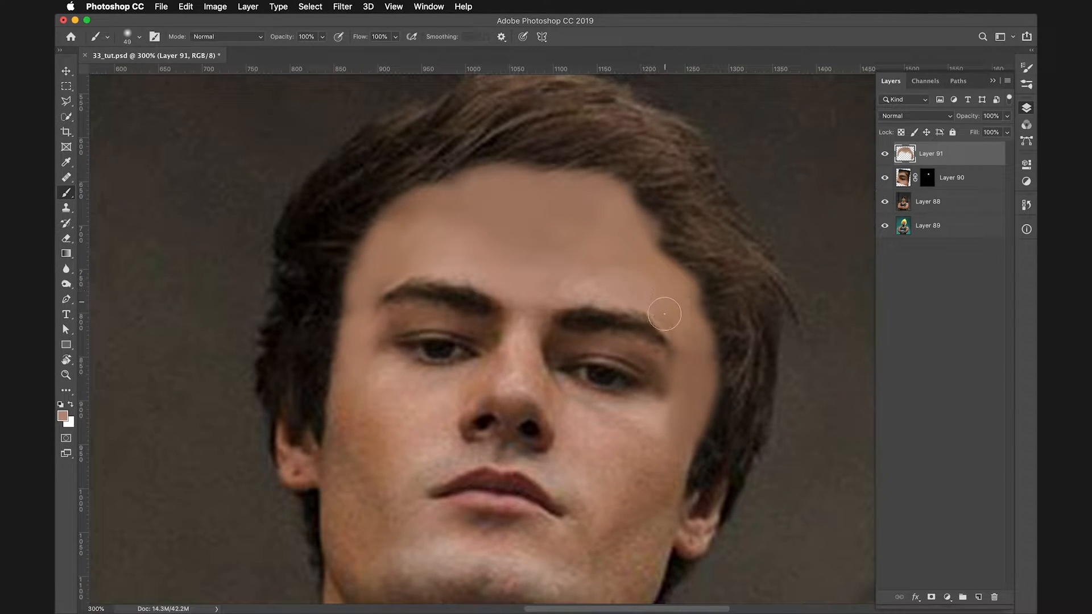
mouse_move(684, 296)
left_mouse_down()
mouse_move(646, 210)
mouse_move(705, 298)
mouse_move(708, 325)
left_mouse_up()
left_click(671, 308, "alt")
left_click(714, 361, "alt")
mouse_move(720, 375)
left_mouse_down()
mouse_move(730, 310)
mouse_move(700, 305)
mouse_move(718, 251)
mouse_move(714, 287)
left_mouse_up()
left_click(683, 279, "alt")
- Widen the painted skin at the man's right temple and raise it across the whole upper forehead toward the crown with a larger brush
mouse_move(341, 297)
left_mouse_down()
mouse_move(349, 259)
mouse_move(346, 297)
left_mouse_up()
mouse_move(340, 352)
left_mouse_down()
mouse_move(333, 367)
mouse_move(335, 328)
left_mouse_up()
left_click(357, 270, "alt")
left_click_drag(367, 230, 424, 181)
mouse_move(435, 219)
left_mouse_down()
mouse_move(437, 170)
mouse_move(613, 181)
mouse_move(708, 245)
mouse_move(730, 296)
left_mouse_up()
left_click(664, 213, "alt")
left_click(619, 275, "alt")
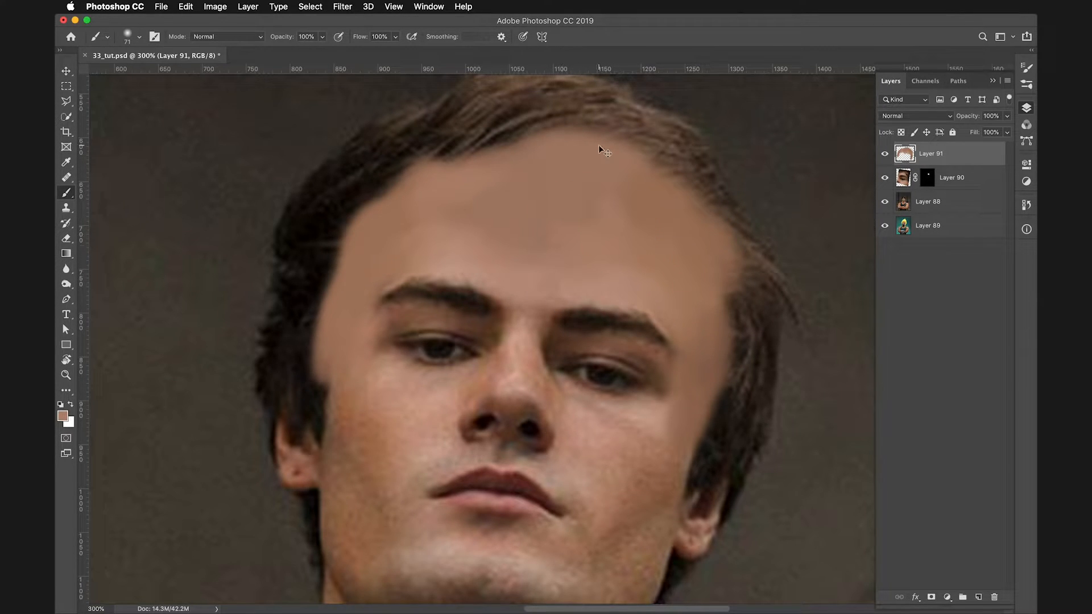
- Compare the head with and without the painted skin layer, and resample a skin tone at the temple
key("super+minus")
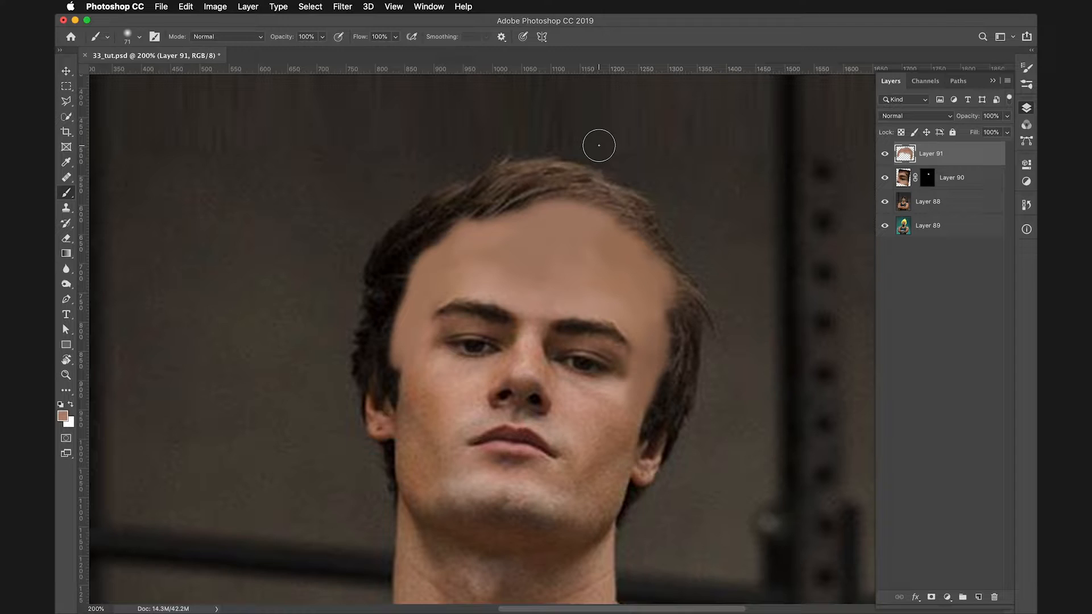
left_click(885, 155)
left_click(885, 154)
left_click(885, 156)
left_click_drag(403, 361, 396, 364)
left_click(641, 308, "alt")
- Switch to Finder and open GettyImages-468798093.jpg in Photoshop as a separate document
key("super+Tab")
key("super+Tab")
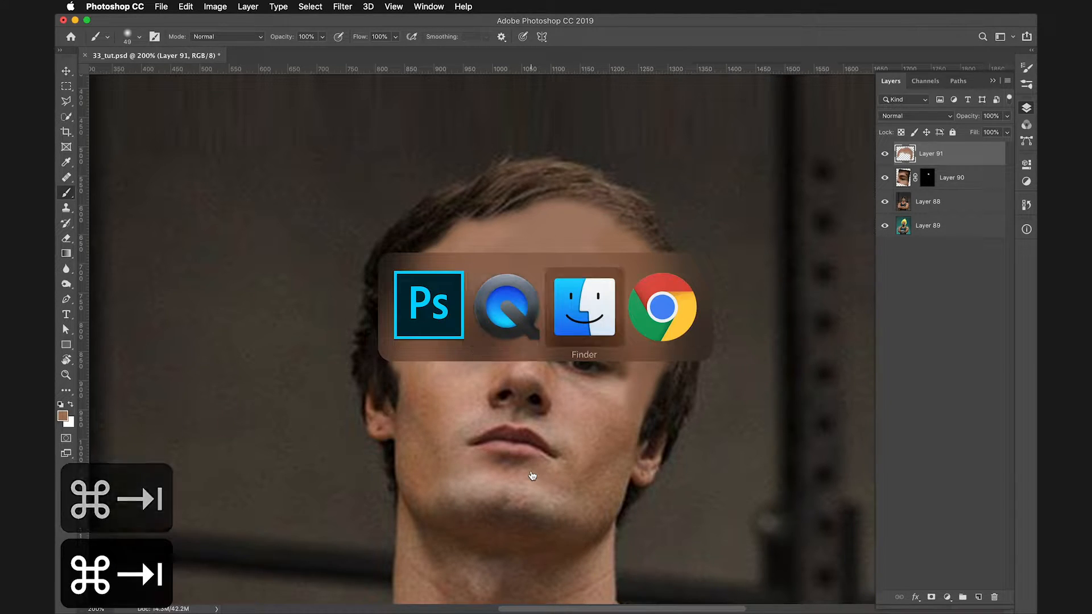
left_click_drag(152, 257, 446, 602)
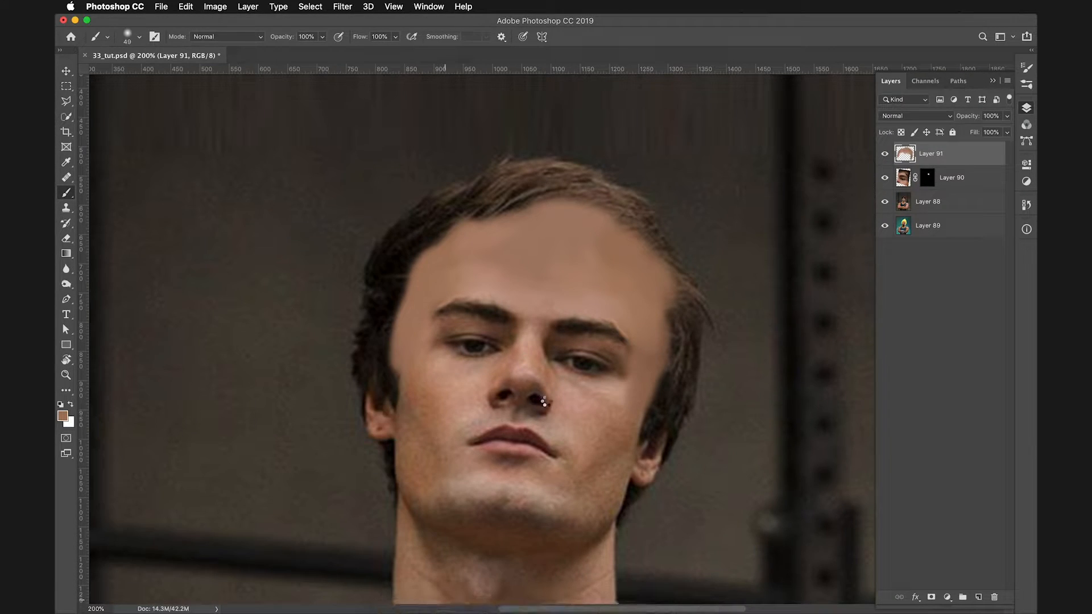
key("super+equal")
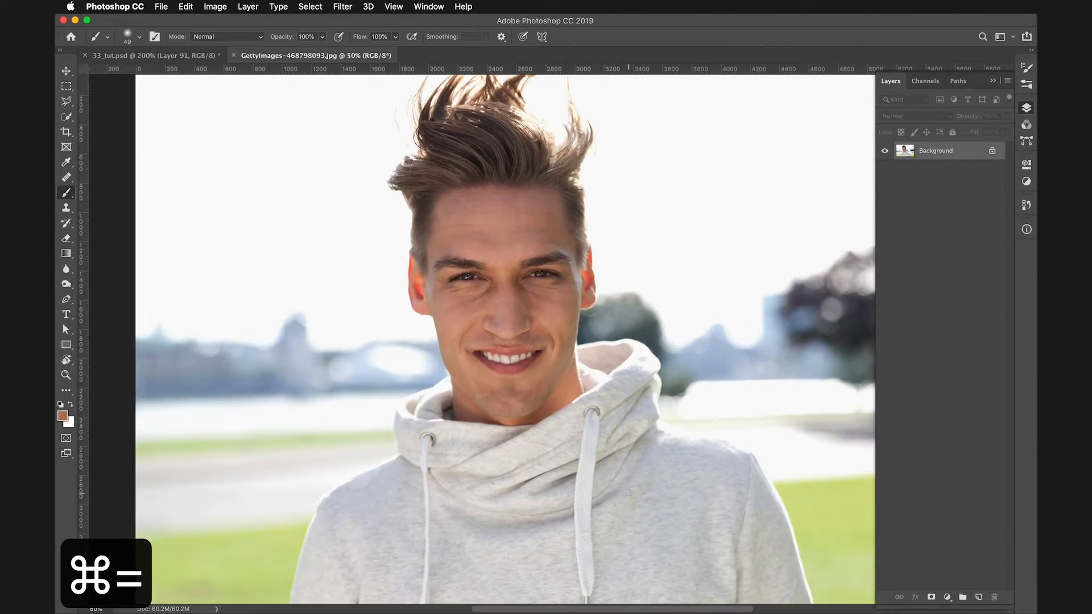
key("super+equal")
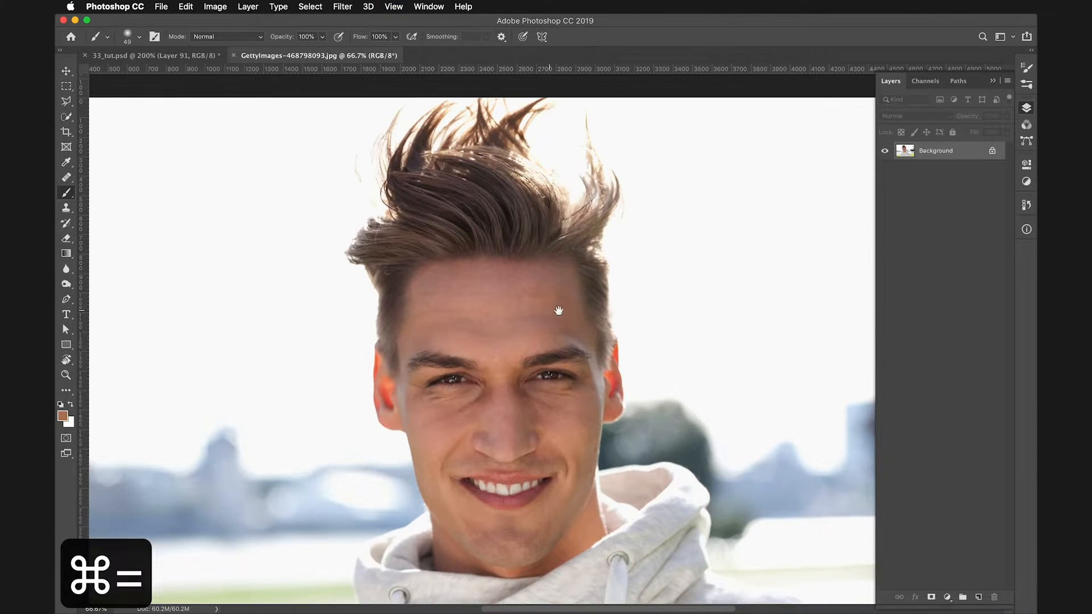
- Copy a rectangular area covering the smiling man's hairline, forehead, eyes and ears, and paste it into 33_tut.psd
key("m")
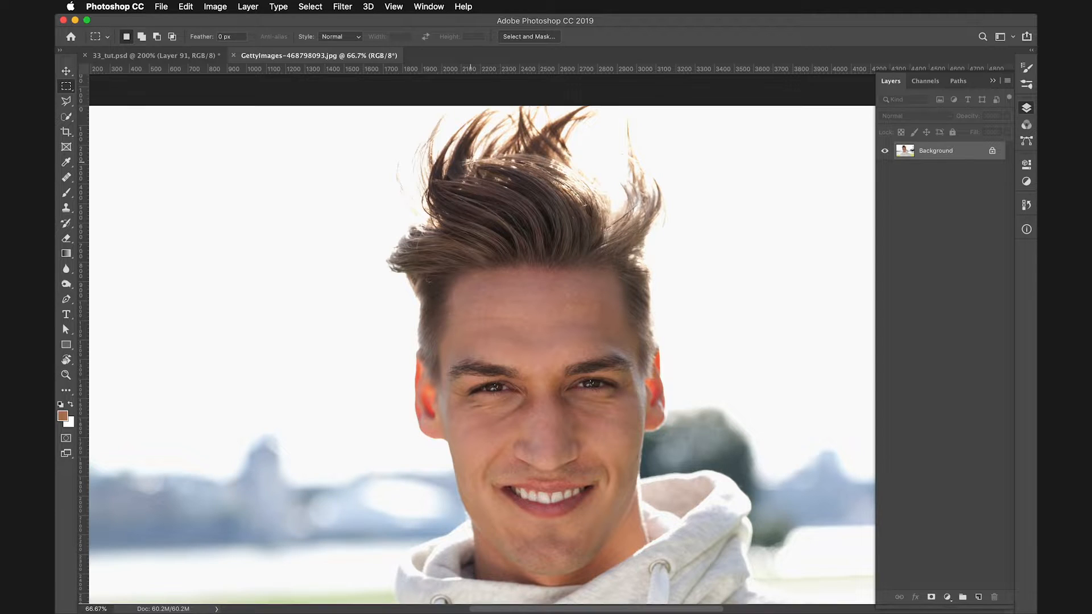
left_click_drag(411, 210, 661, 431)
key("super+c")
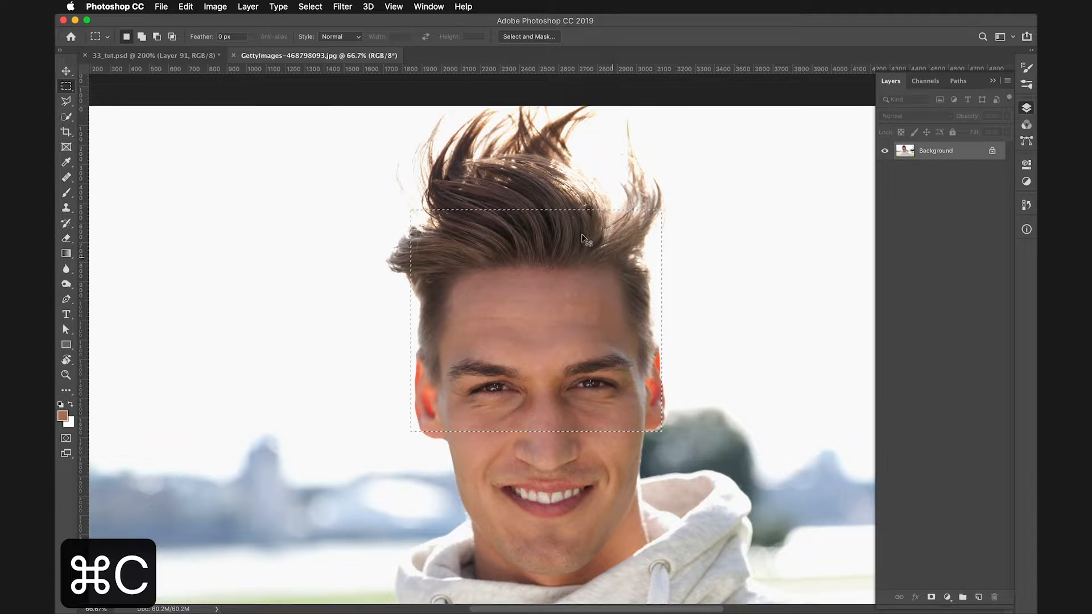
left_click(154, 56)
key("super+v")
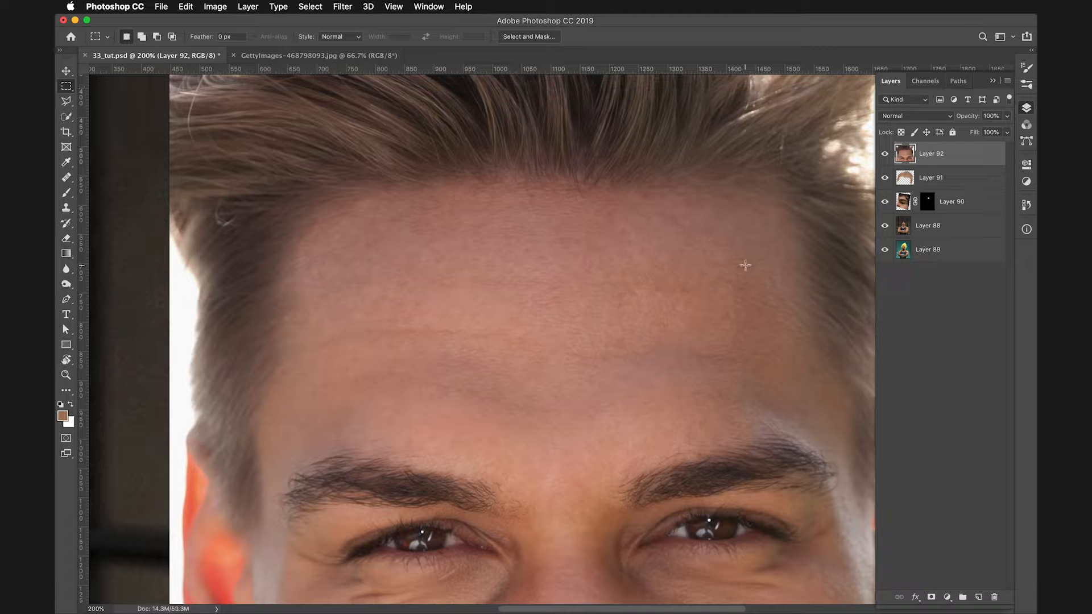
- Convert the pasted hair and forehead layer to a smart object
key("super+minus")
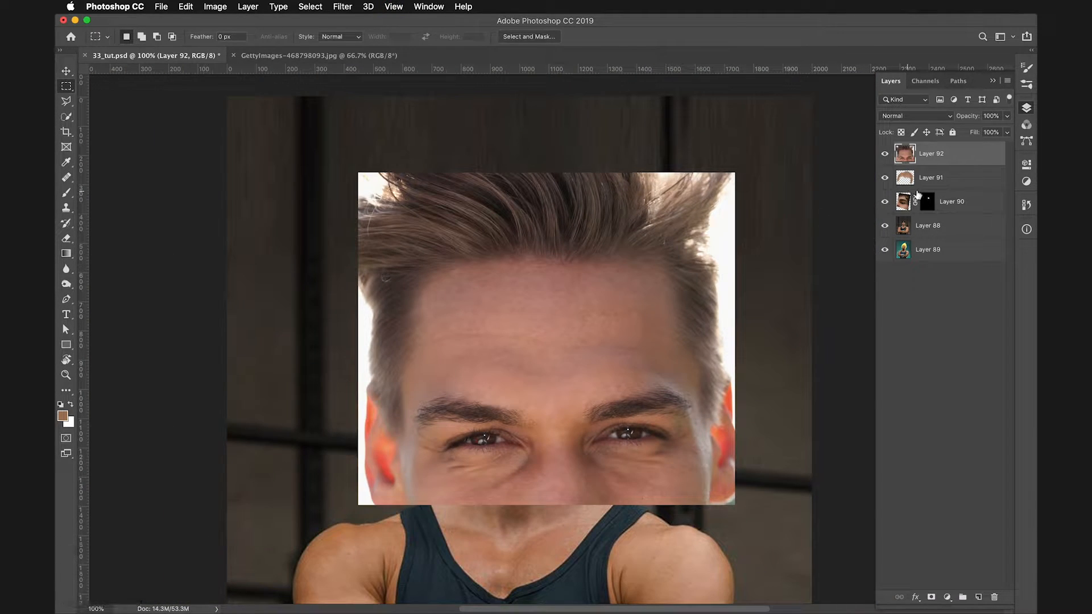
right_click(971, 159)
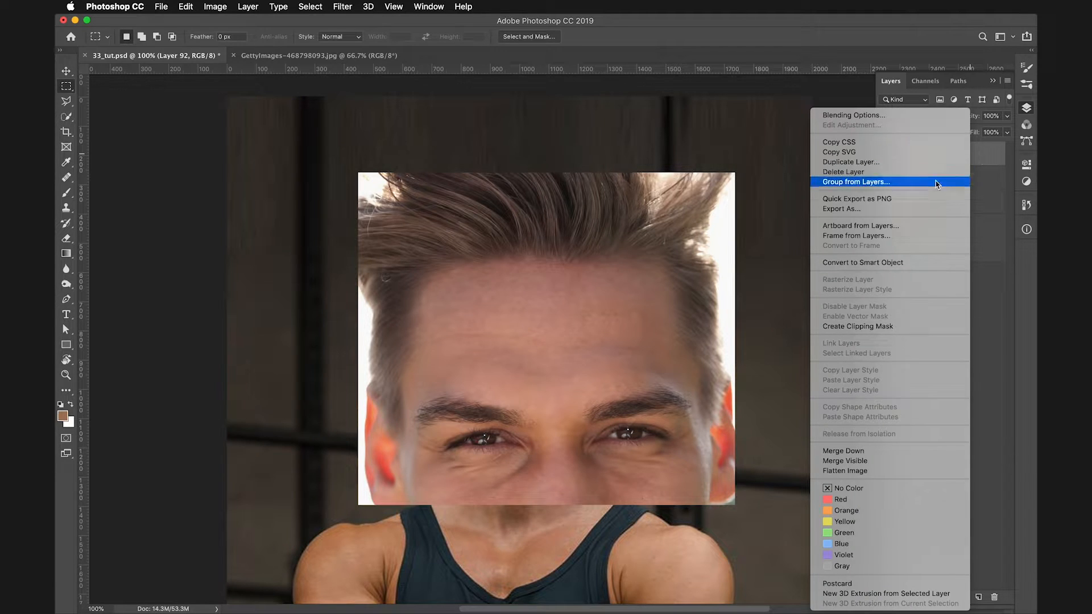
left_click(887, 263)
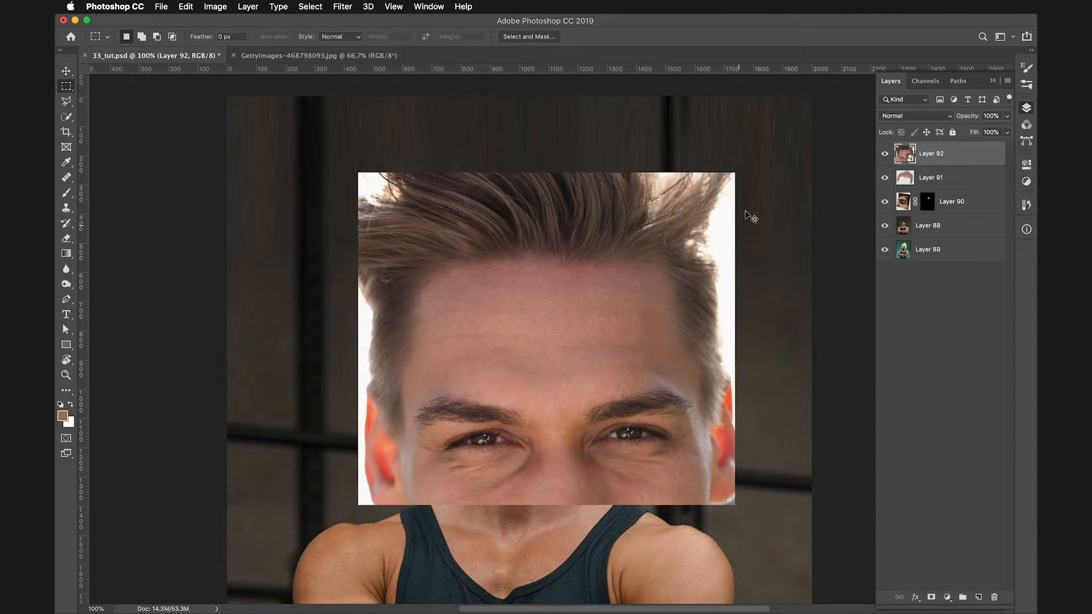
- Scale the pasted layer to about 32%, rotate it about 7.7°, and lay it over the man's face at 64% fill
key("super+t")
left_click_drag(735, 172, 646, 268)
left_click_drag(962, 138, 969, 138)
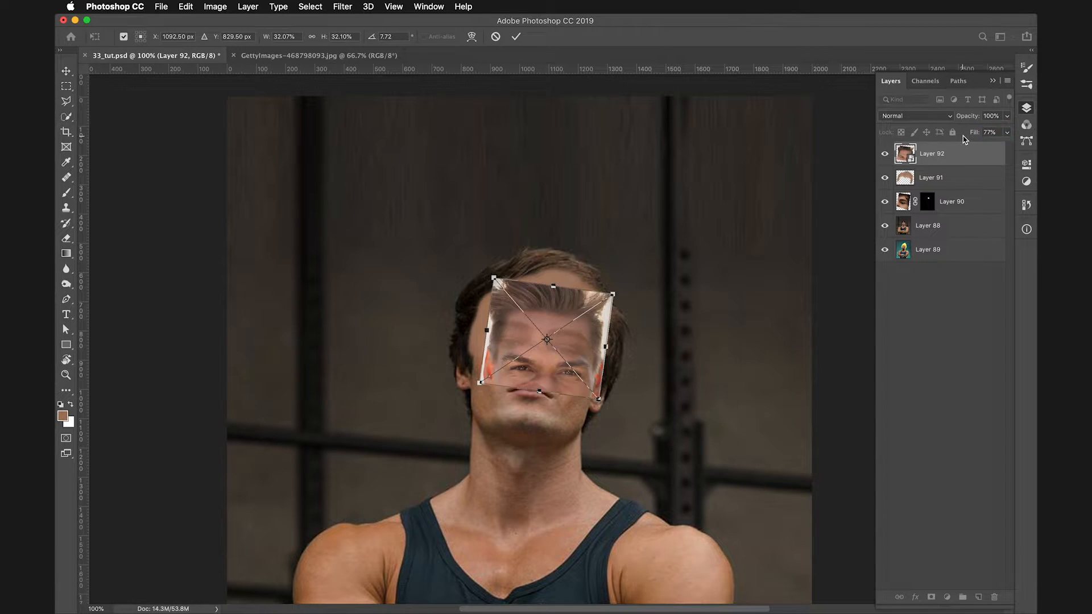
key("super+equal")
left_click_drag(603, 332, 568, 298)
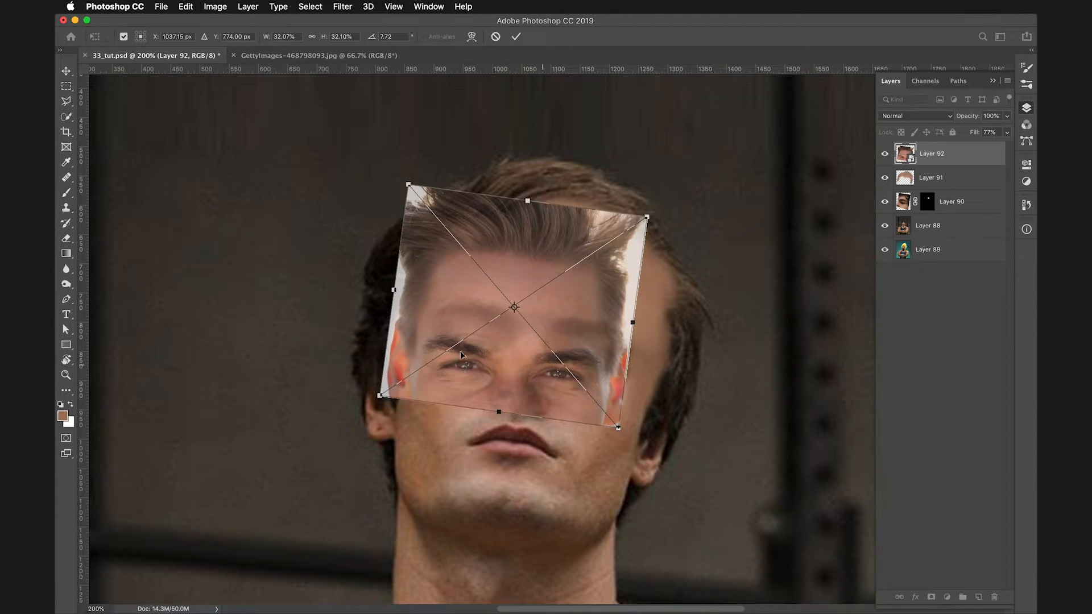
left_click_drag(517, 306, 468, 304)
left_click_drag(974, 131, 964, 136)
- Align the pasted hairline to the man's head at about 42% scale and 9.6° rotation, and restore the layer's fill to 100%
left_click_drag(527, 305, 554, 325)
left_click_drag(650, 282, 648, 273)
left_click_drag(566, 312, 566, 309)
left_click_drag(624, 228, 714, 161)
left_click_drag(682, 228, 667, 269)
left_click_drag(720, 276, 714, 302)
mouse_move(656, 303)
left_mouse_down()
mouse_move(661, 278)
mouse_move(662, 289)
left_mouse_up()
left_click_drag(394, 142, 405, 155)
left_click_drag(708, 260, 730, 226)
left_click_drag(646, 250, 647, 255)
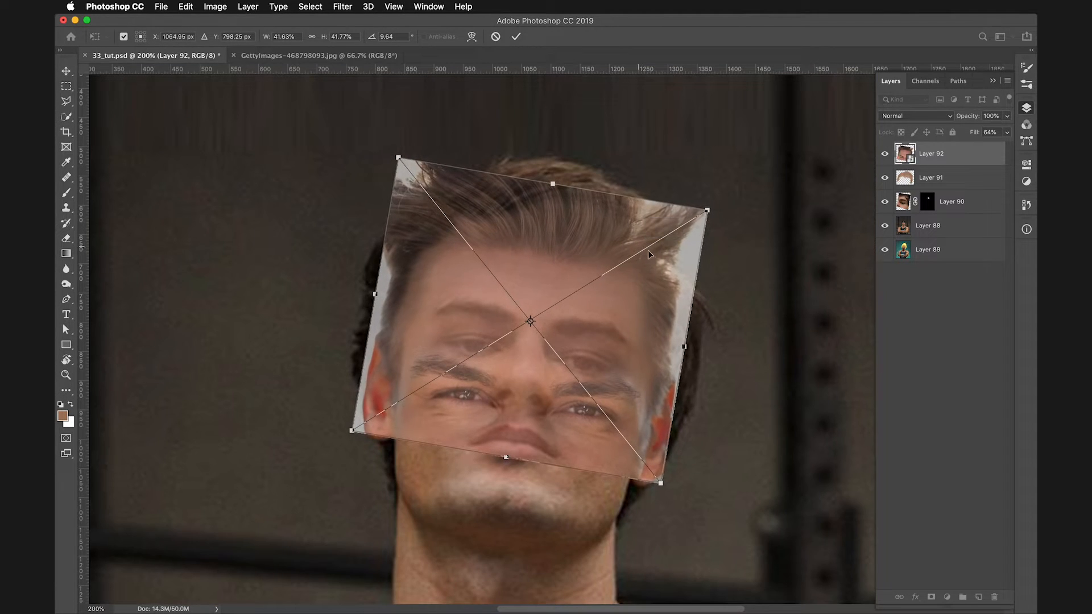
left_click_drag(978, 134, 988, 166)
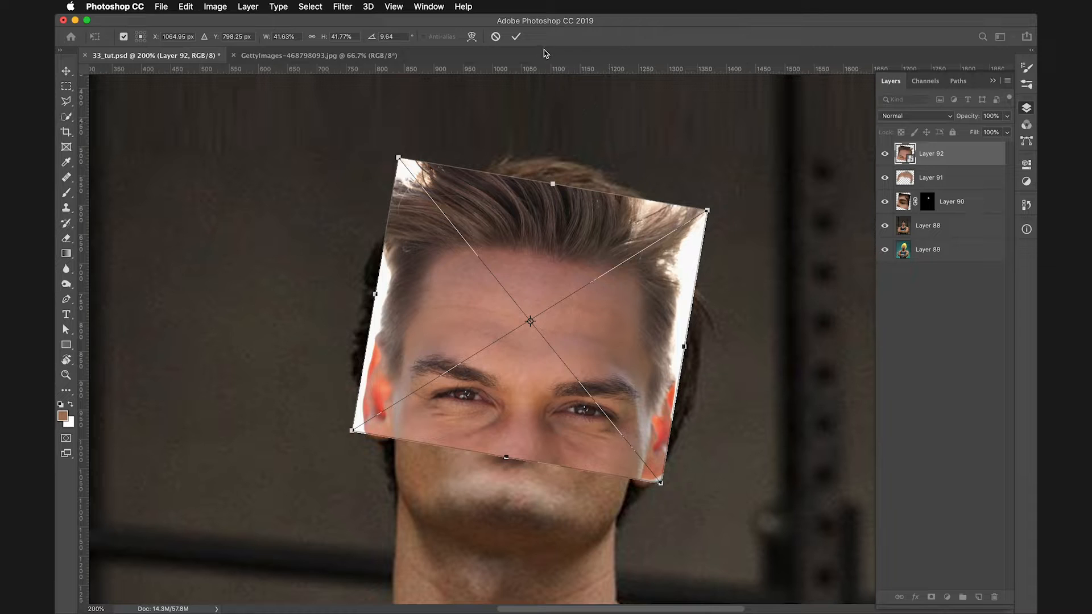
left_click(515, 37)
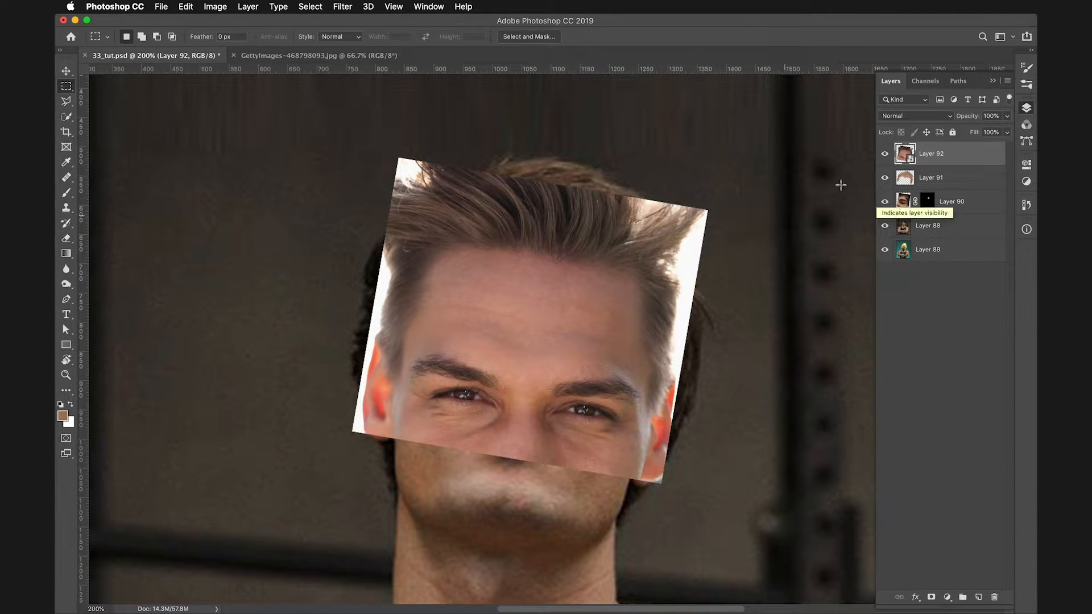
- Add a black mask to the pasted layer and paint white from temple to temple to reveal its hairline
left_click(931, 598, "alt")
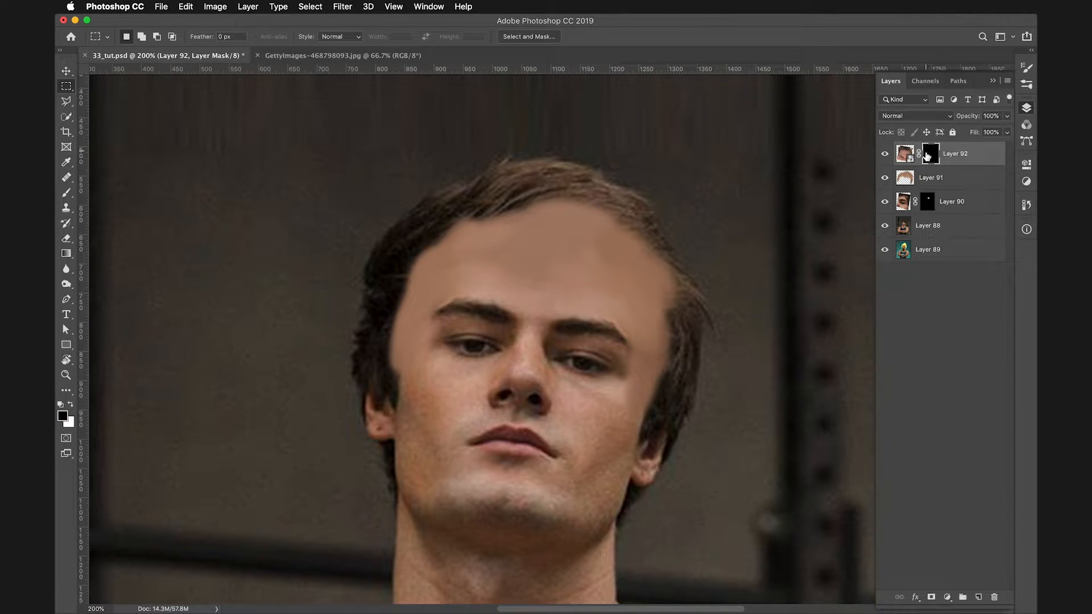
key("b")
left_click_drag(486, 286, 507, 295)
left_click(70, 404)
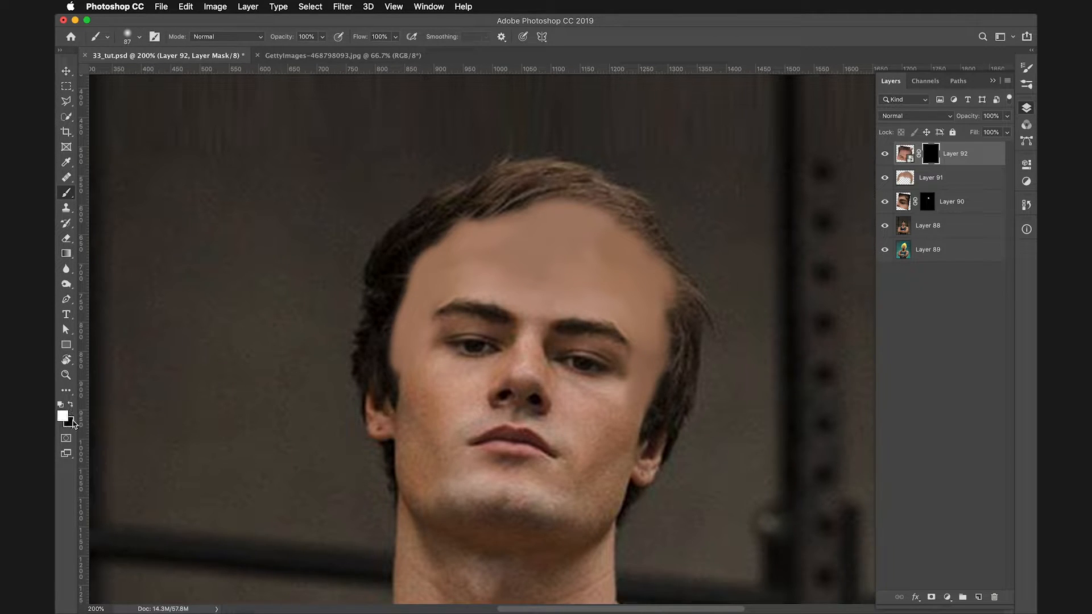
key("bracketleft")
mouse_move(390, 366)
left_mouse_down()
mouse_move(411, 291)
mouse_move(466, 236)
mouse_move(460, 251)
mouse_move(590, 258)
mouse_move(649, 288)
mouse_move(661, 314)
mouse_move(649, 304)
mouse_move(649, 406)
left_mouse_up()
- Reveal the swept-back hair above the forehead by painting white on the mask with a brush size of 85
key("x")
key("bracketleft")
key("bracketleft")
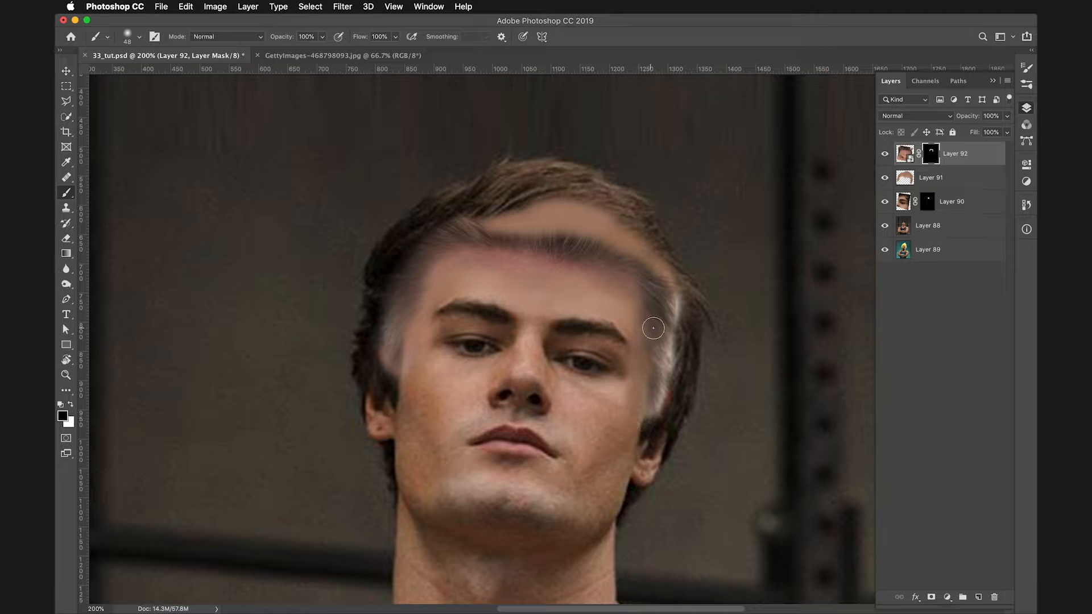
mouse_move(486, 263)
left_mouse_down("ctrl+alt")
mouse_move(505, 263)
mouse_move(448, 265)
left_mouse_up("ctrl+alt")
key("x")
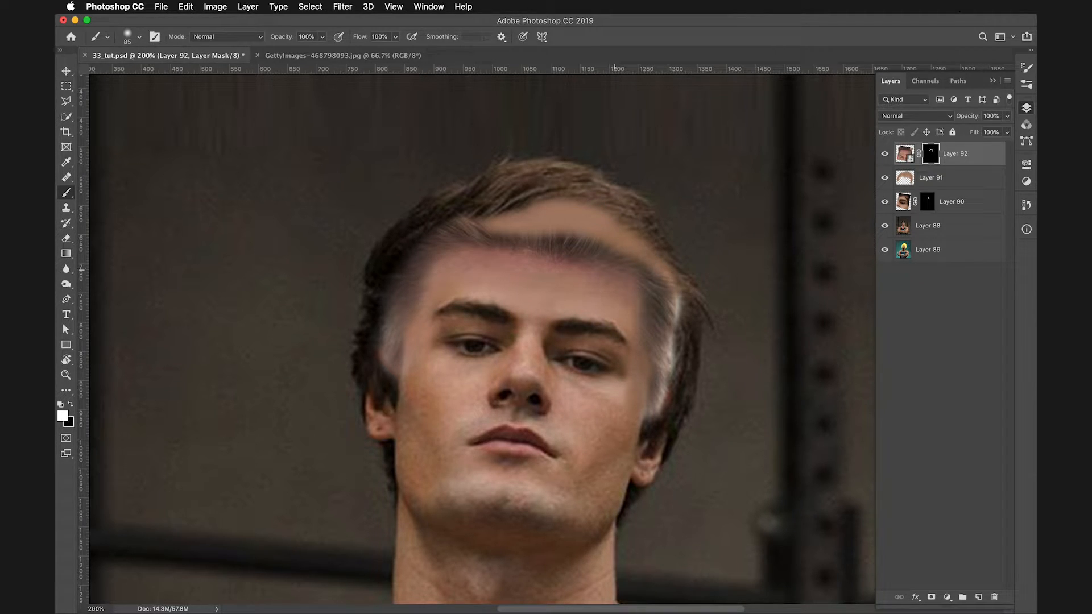
mouse_move(463, 210)
left_mouse_down()
mouse_move(637, 242)
mouse_move(615, 249)
left_mouse_up()
left_click_drag(464, 225, 431, 239)
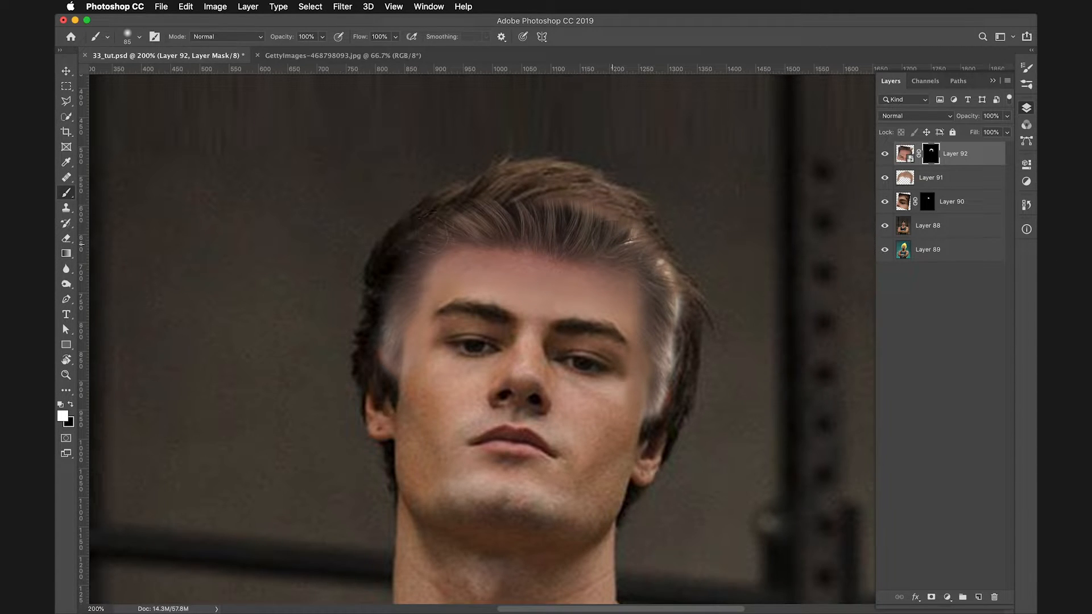
- Nudge the masked hair layer upward and slightly to the right on the man's head
key("super+minus")
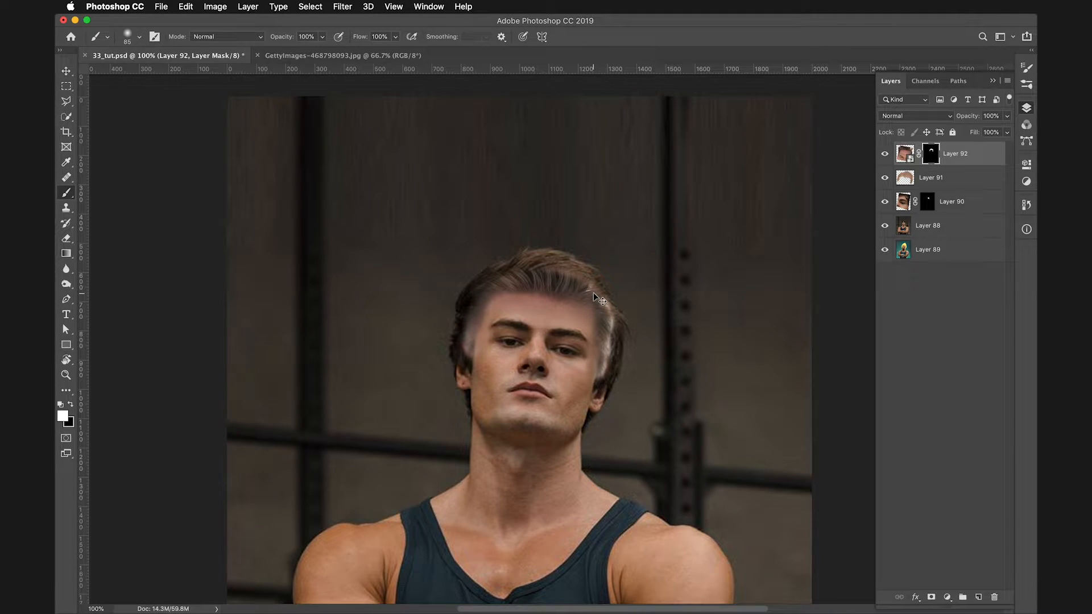
key("shift+super+Up")
key("shift+super+Up")
key("super+Right")
key("super+Right")
key("super+Right")
key("super+Left")
key("super+equal")
key("super+equal")
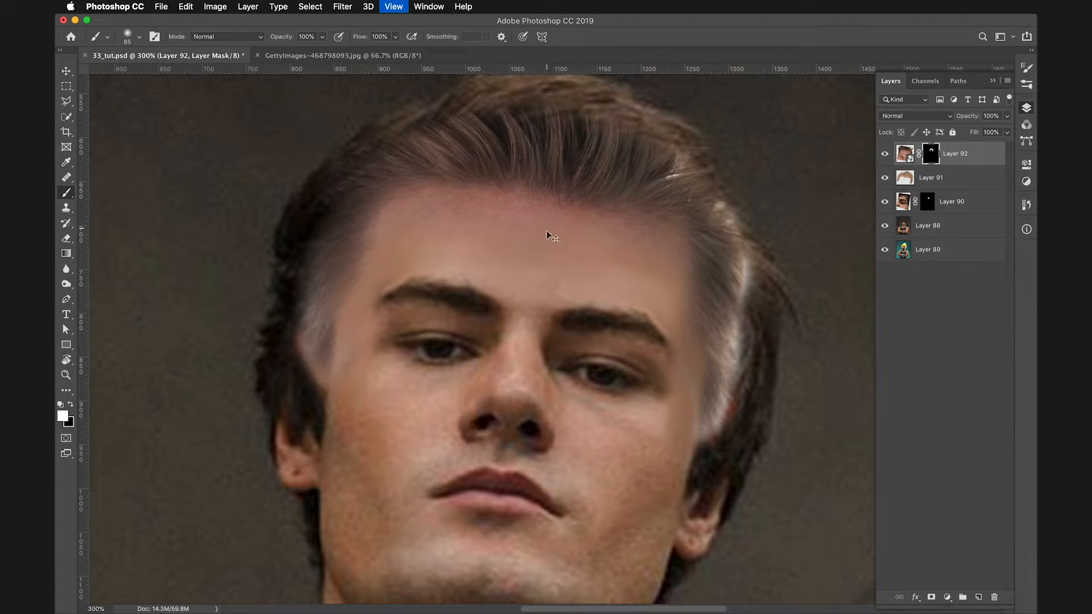
- Enlarge the hair layer to about 101.4% from a pivot at the left temple, and nudge it slightly left and up
key("super+t")
left_click(335, 340, "alt")
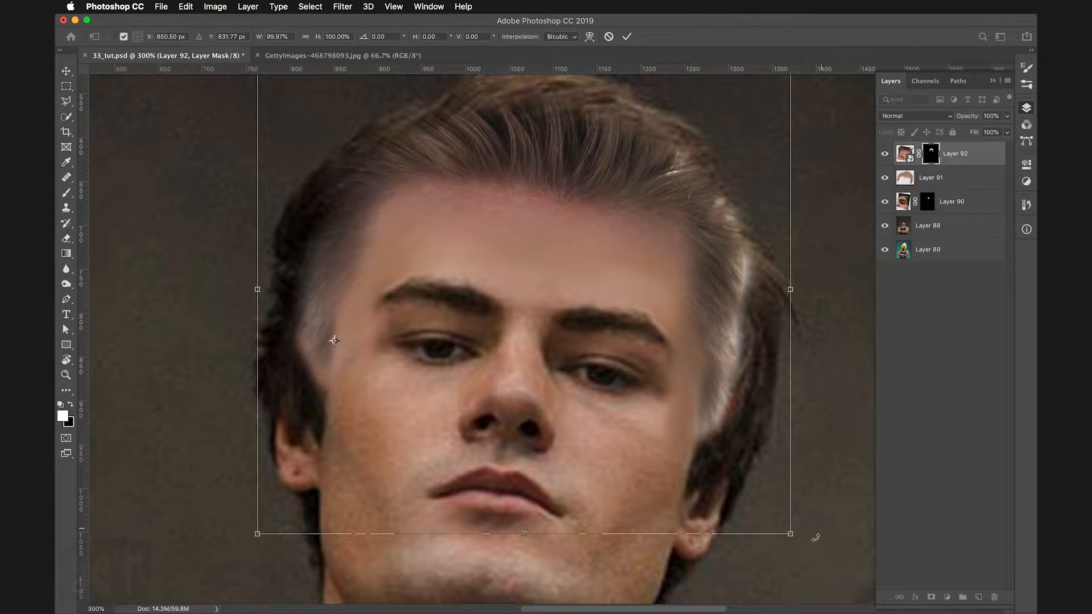
left_click_drag(790, 534, 797, 537)
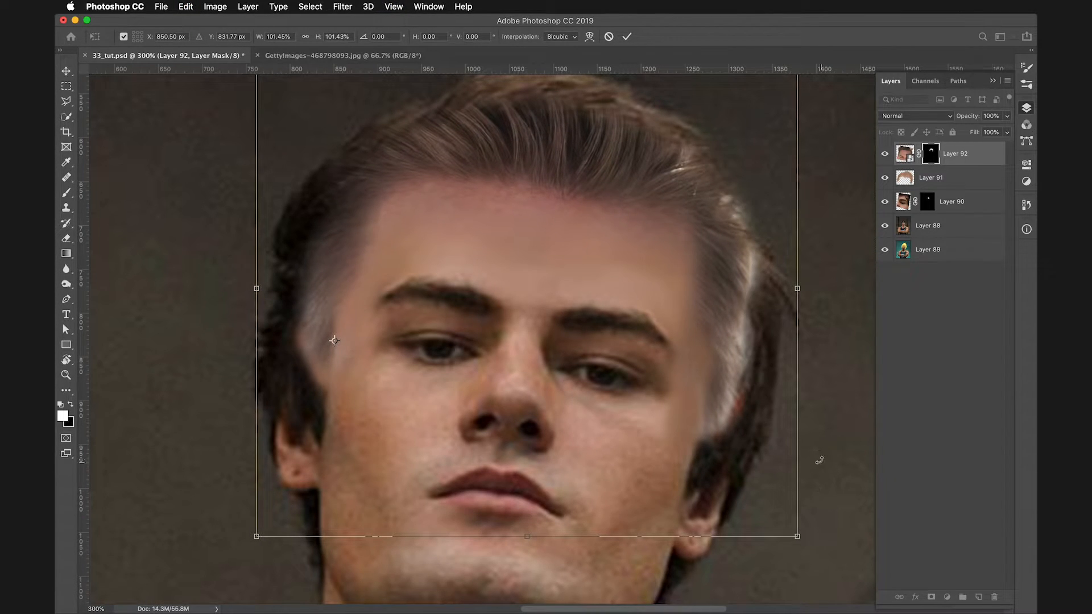
key("super+Return")
key("super+Left")
key("super+Up")
key("super+Up")
key("super+Up")
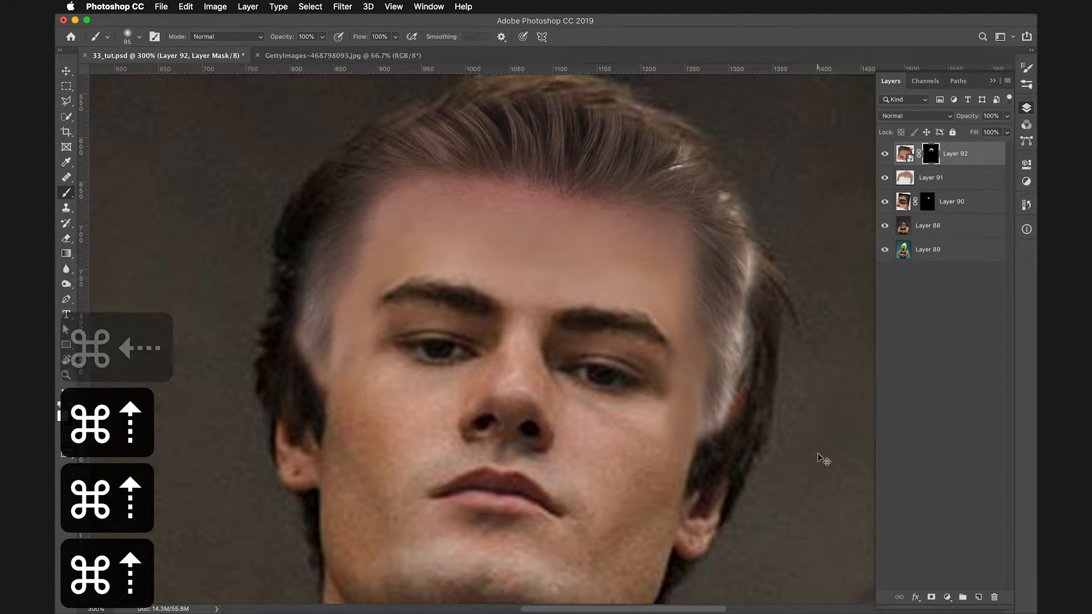
key("super+minus")
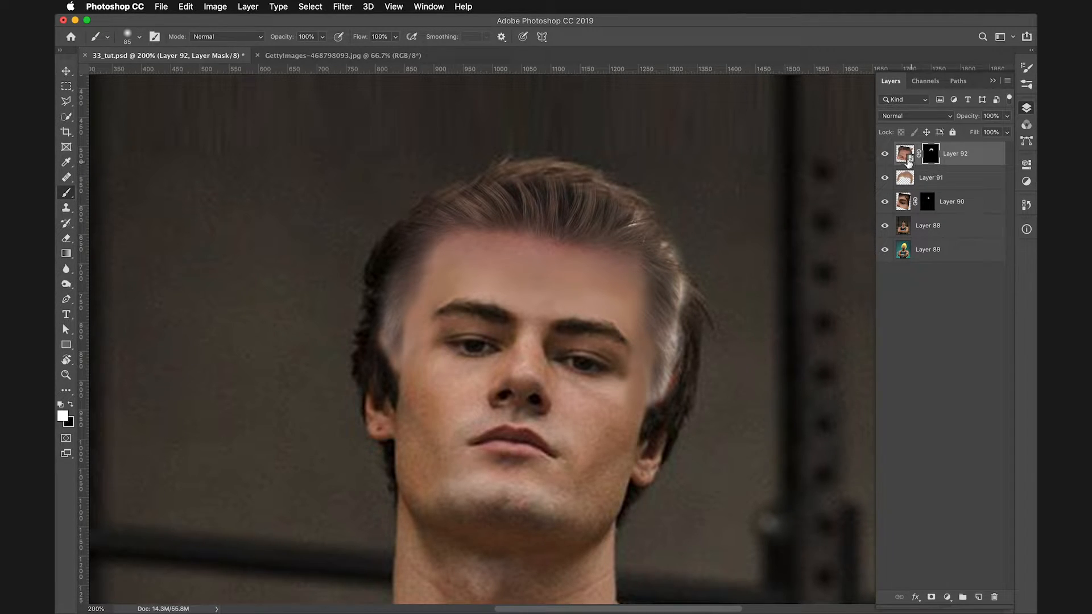
left_click(907, 163)
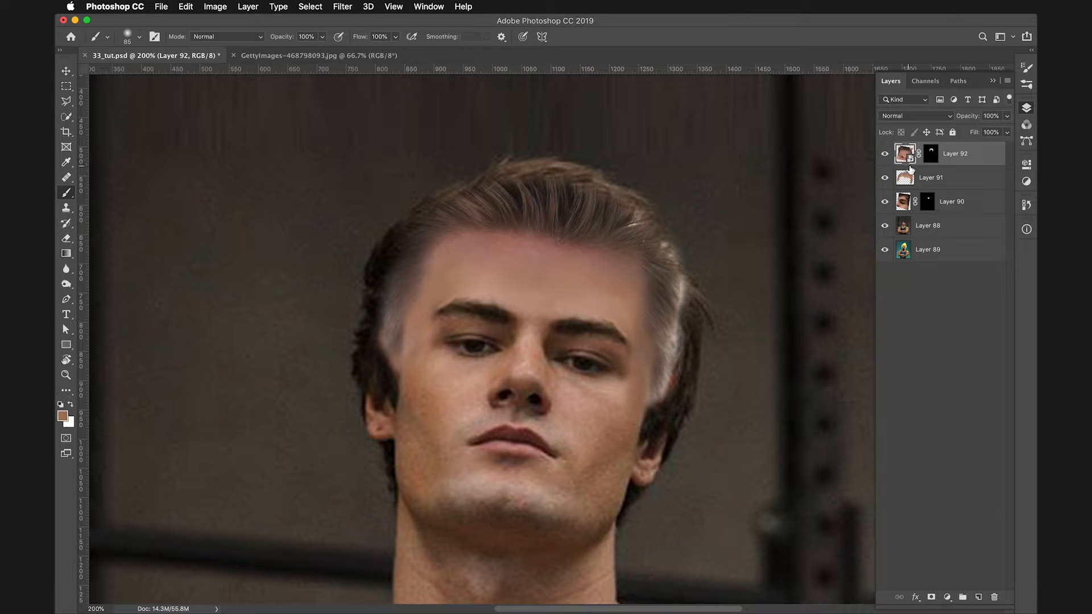
key("super+t")
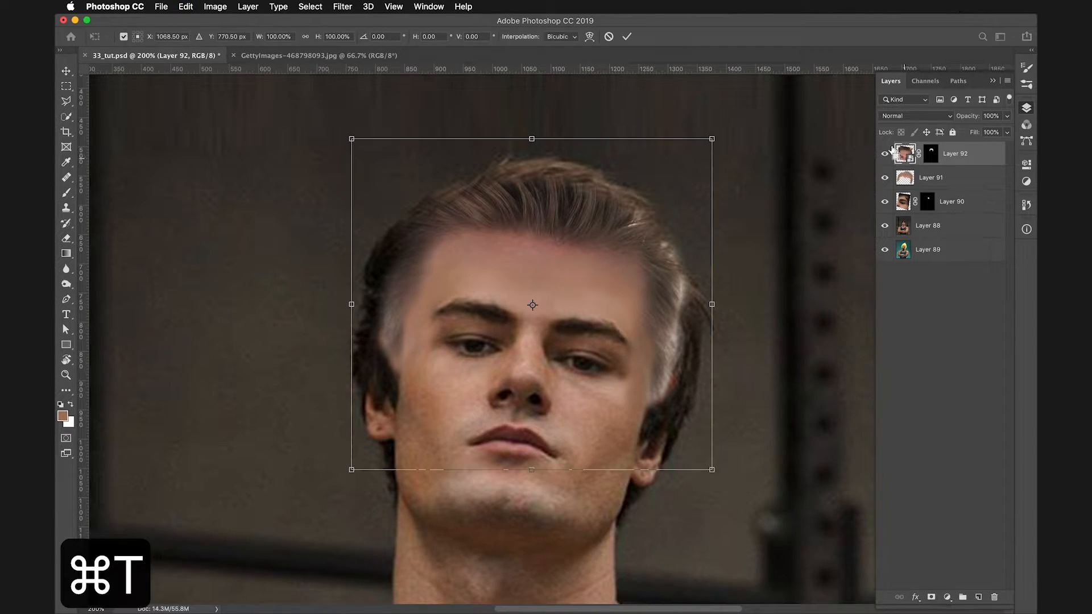
left_click(589, 36)
left_click(621, 213)
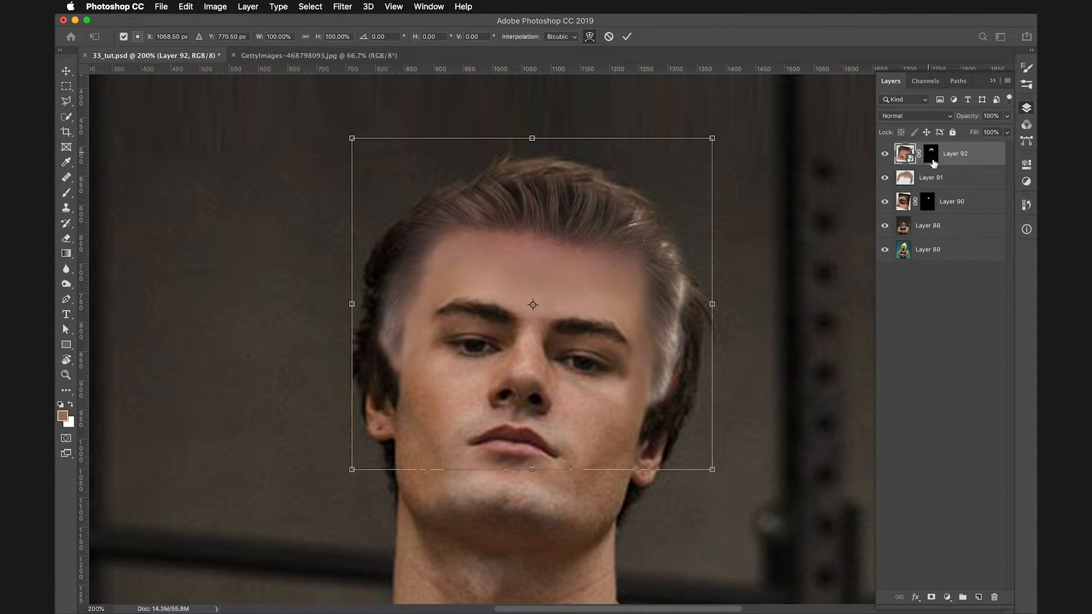
left_click(626, 36)
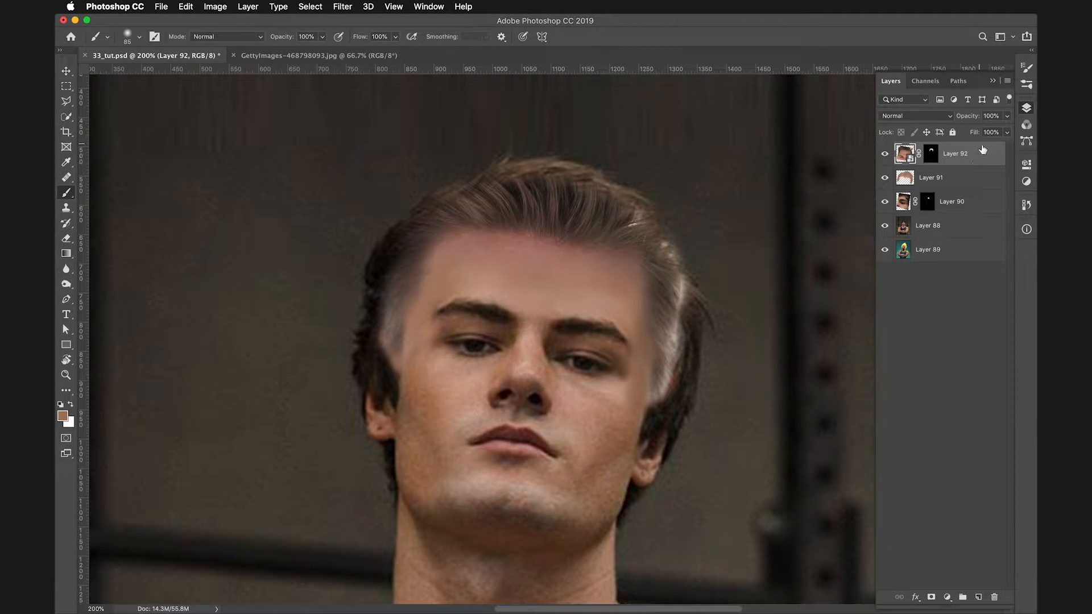
- Make a flattened copy of Layer 92 by merging its duplicate with a new empty layer, and hide the original
key("super+j")
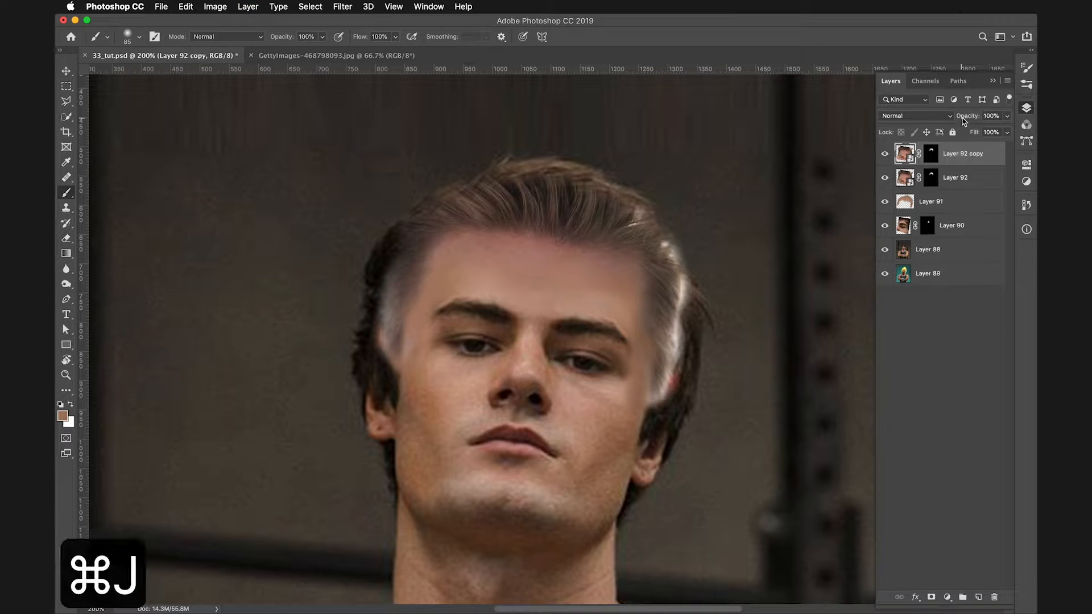
left_click(885, 177)
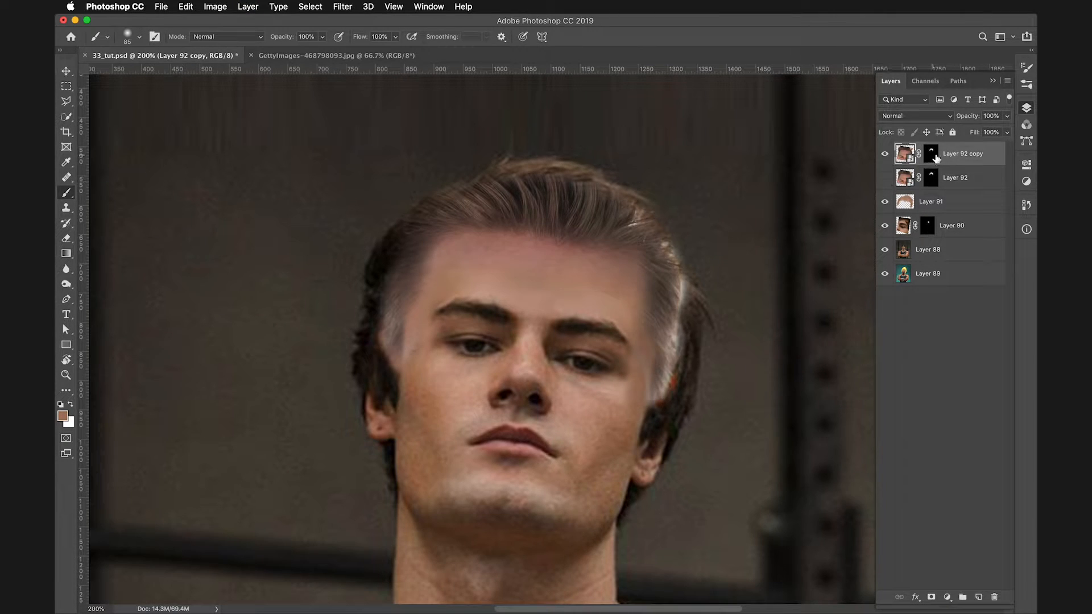
left_click(978, 597)
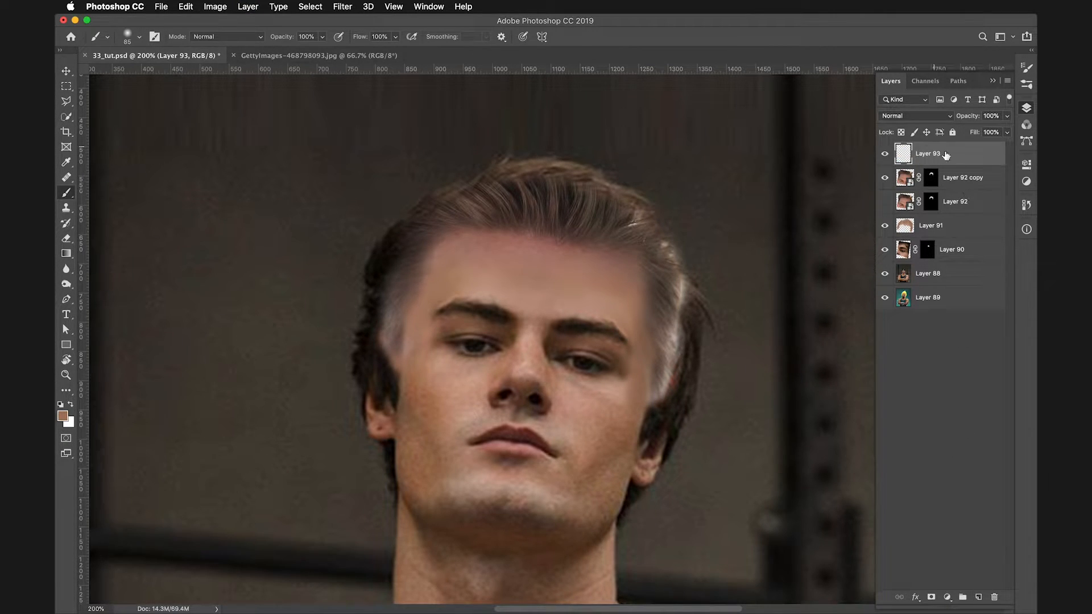
left_click(966, 181, "shift")
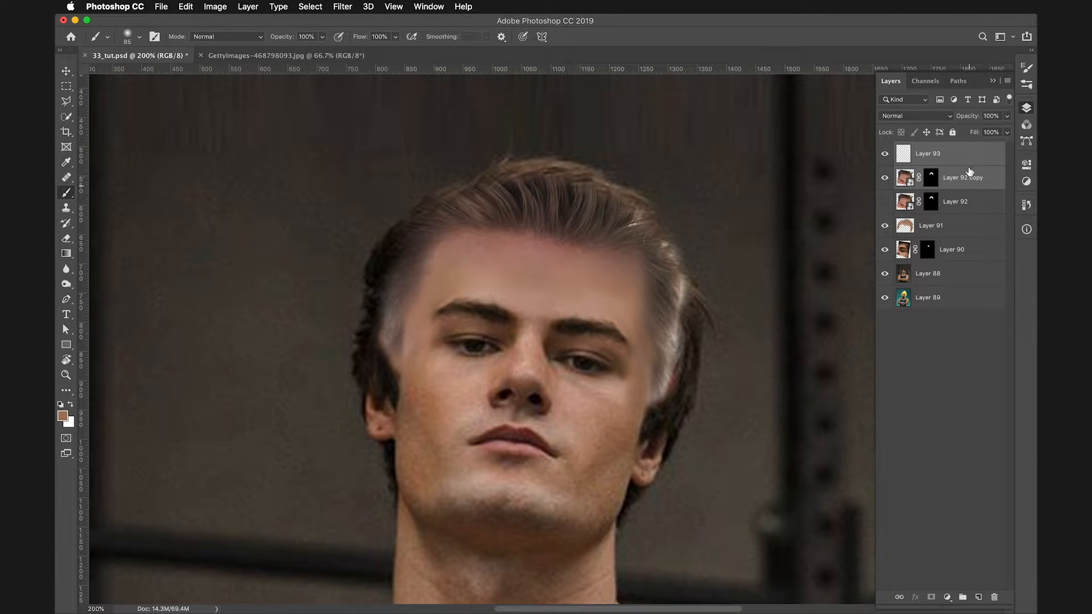
key("super+e")
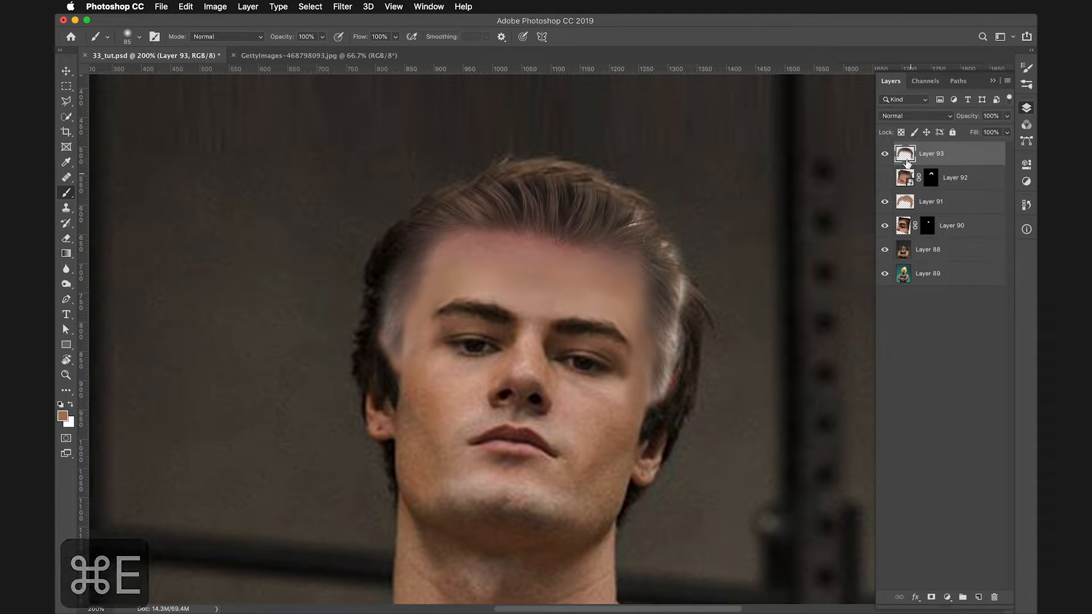
left_click(885, 154)
left_click(885, 155)
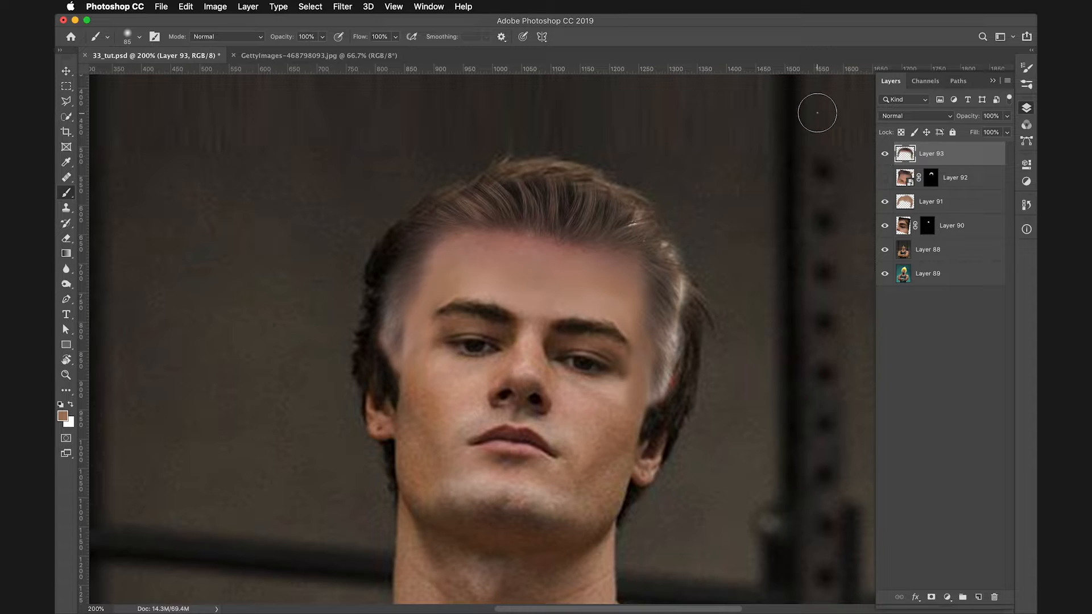
- Warp the flattened hair copy, bending the middle of the hairline downward and pulling both temple corners upward and outward
key("super+t")
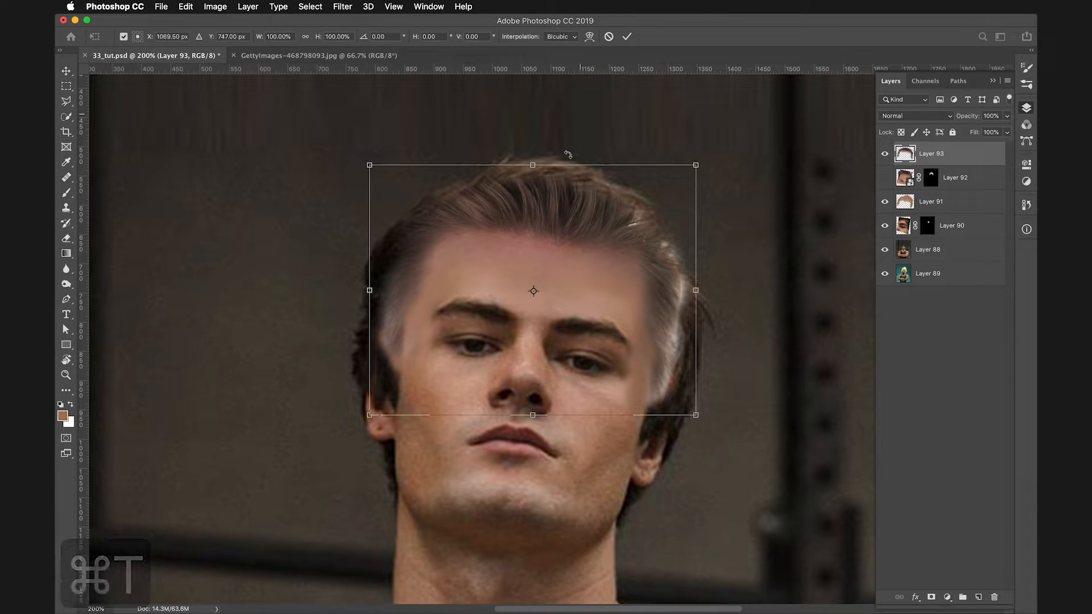
left_click(590, 37)
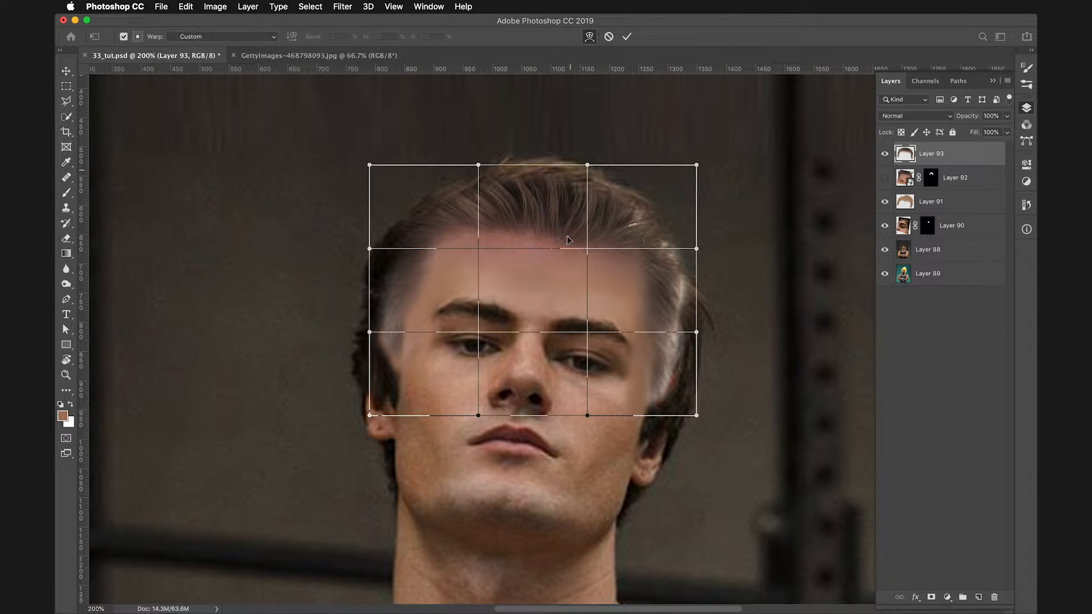
left_click_drag(542, 247, 538, 271)
left_click_drag(422, 202, 413, 188)
left_click_drag(679, 234, 690, 207)
left_click_drag(668, 380, 666, 393)
left_click_drag(533, 264, 526, 273)
left_click_drag(430, 218, 428, 207)
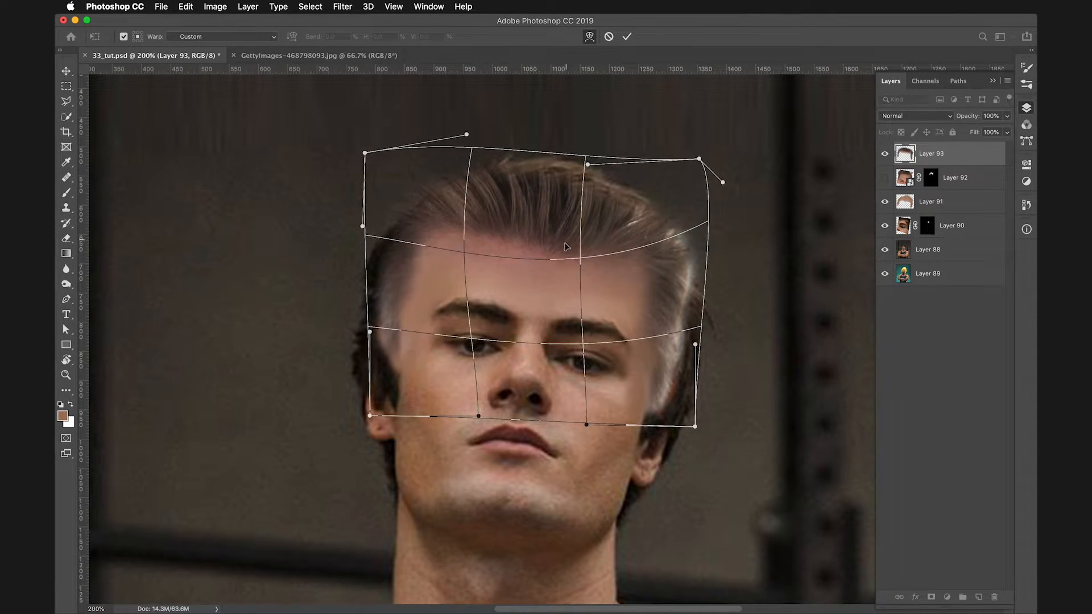
left_click(627, 37)
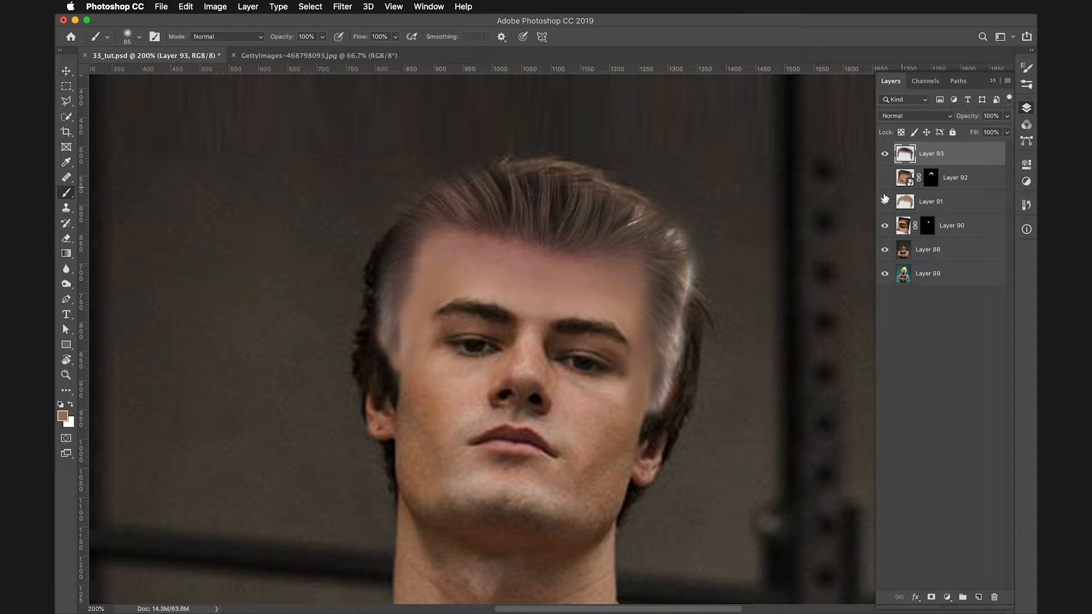
- Delete the warped hair copy and show the masked Layer 92 again
key("Delete")
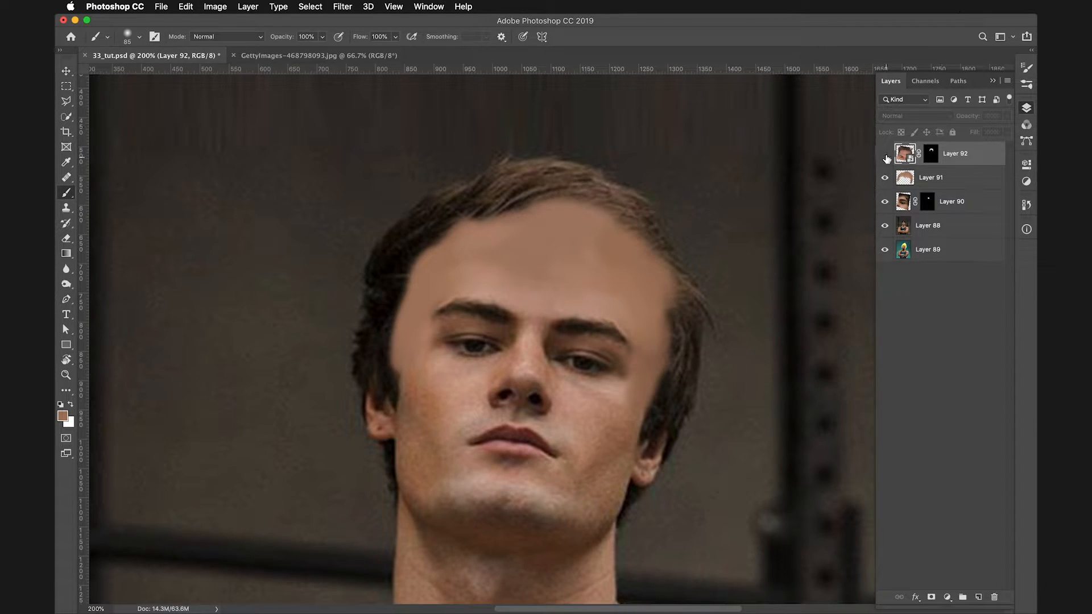
left_click(885, 155)
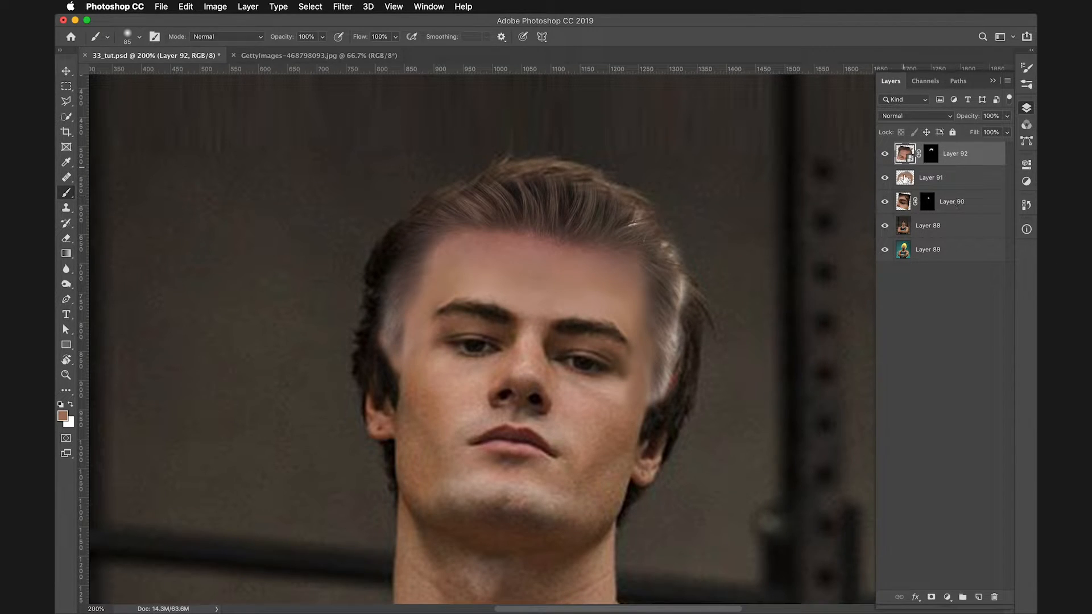
- Rename Layer 92 as HAIRLINE, Layer 91 as FOREHEAD and Layer 90 as EYEBROW
double_click(950, 154)
type("HAIRLIN")
key("Return")
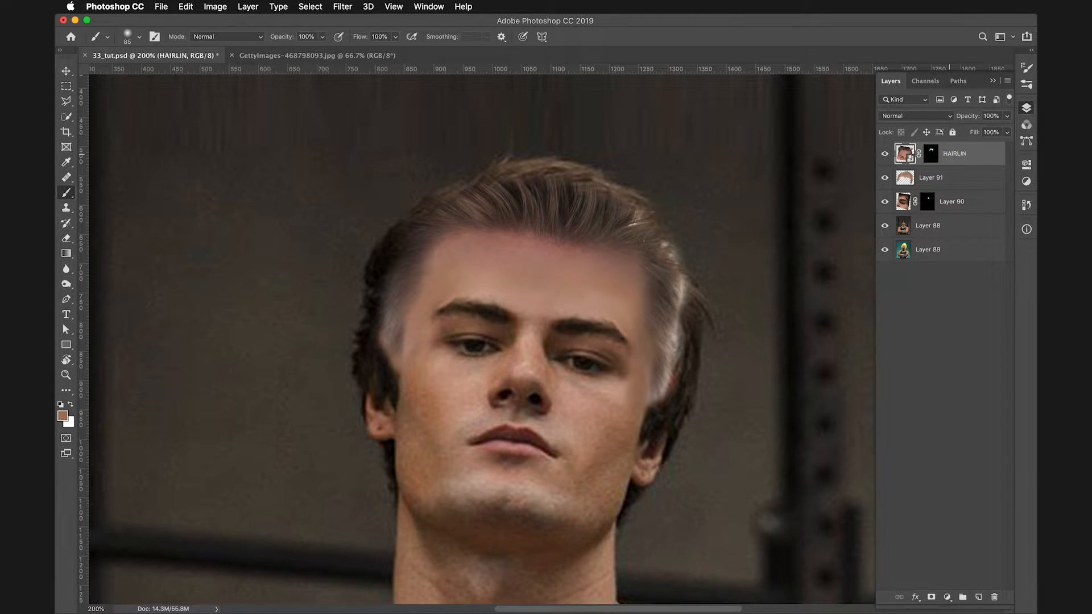
double_click(951, 154)
type("HAIRLINE")
double_click(938, 181)
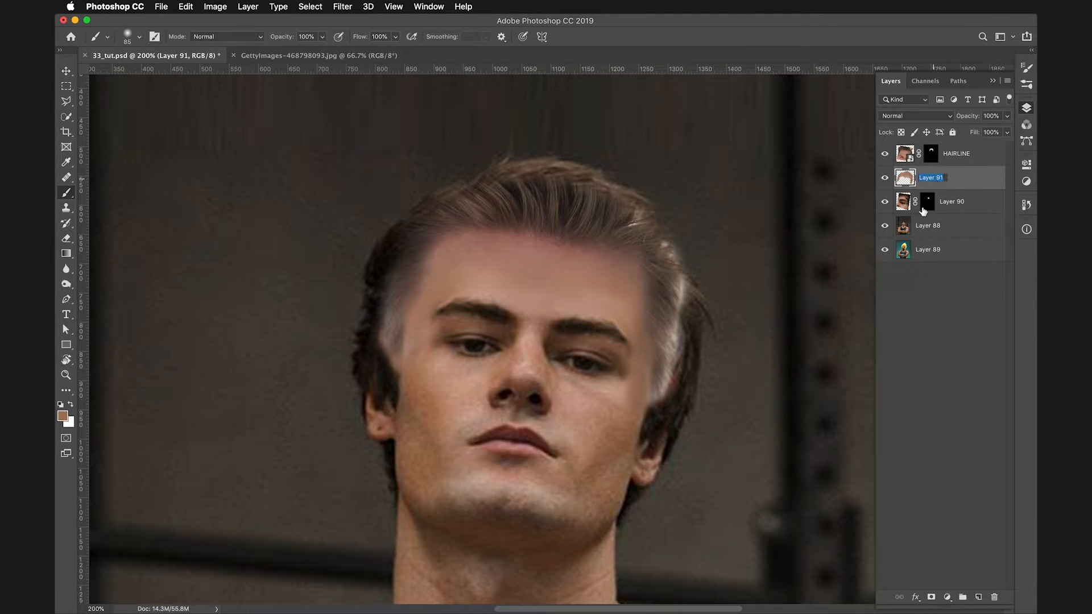
type("FOREHEAD")
key("Return")
double_click(960, 202)
type("EYEBROW")
key("Return")
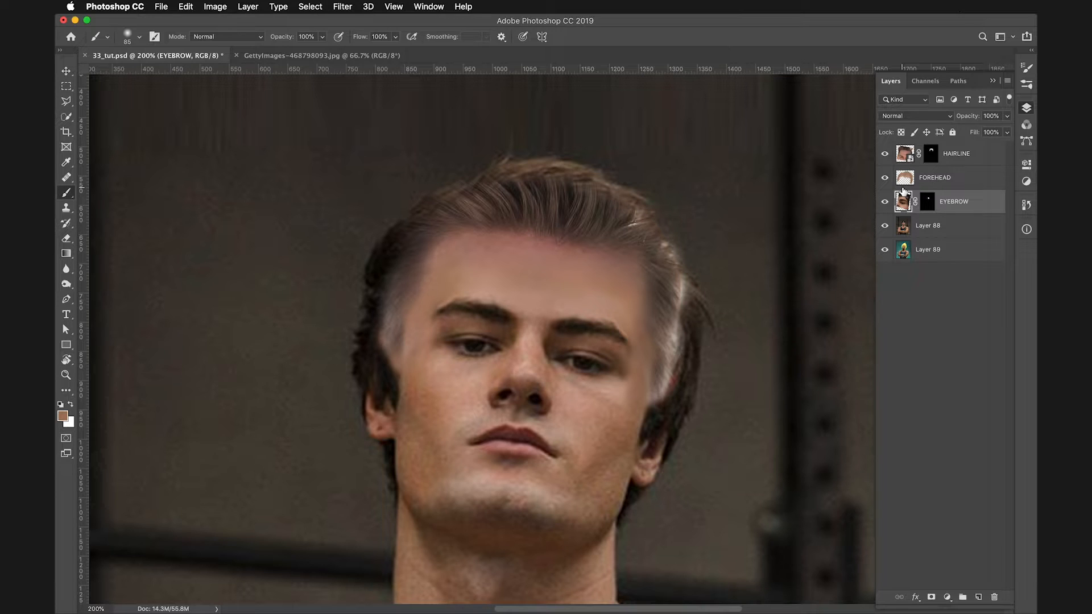
- Add an empty layer above HAIRLINE and lasso a spiky, flame-shaped hair outline around the whole head down to the chin
left_click(67, 104)
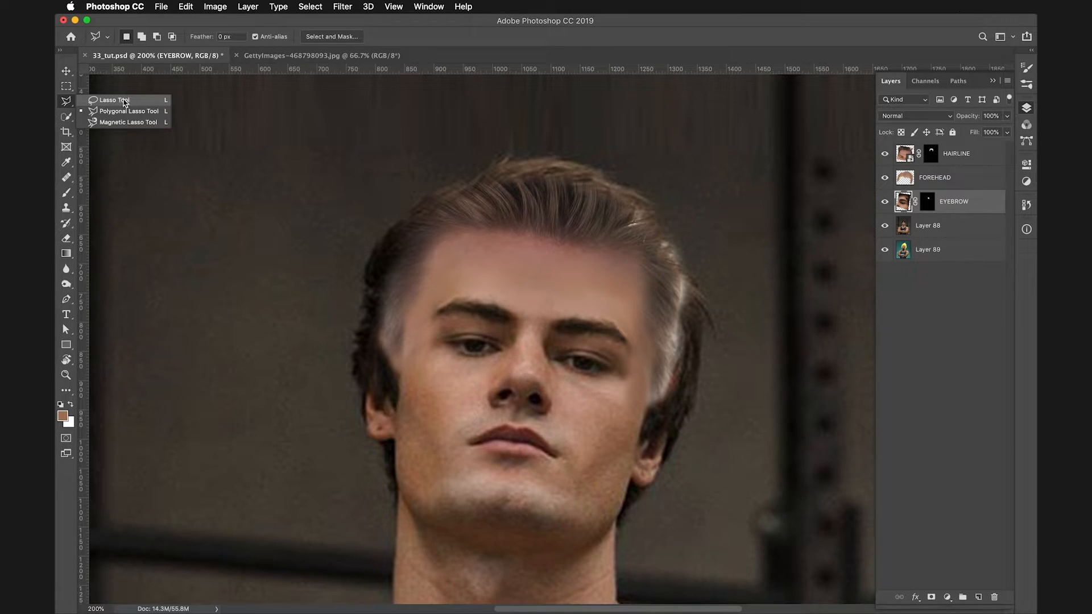
left_click(125, 102)
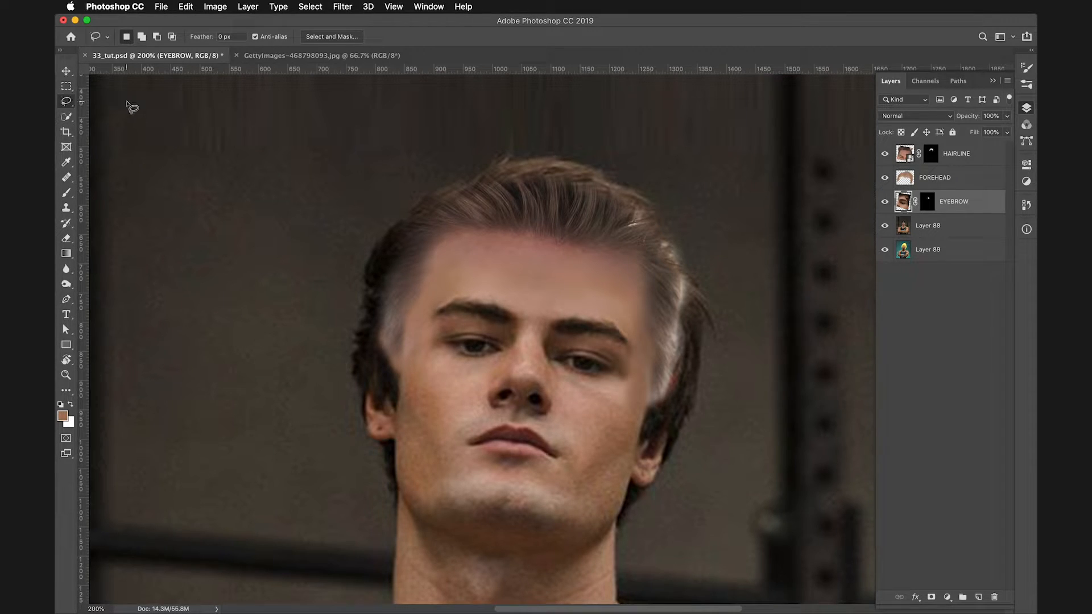
left_click(976, 155)
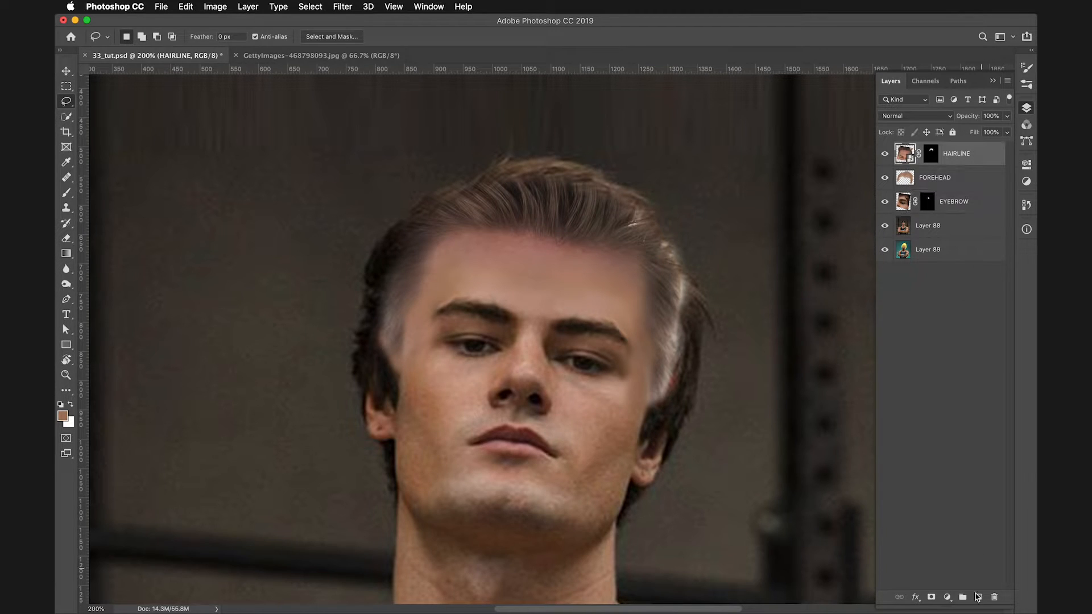
left_click(978, 597)
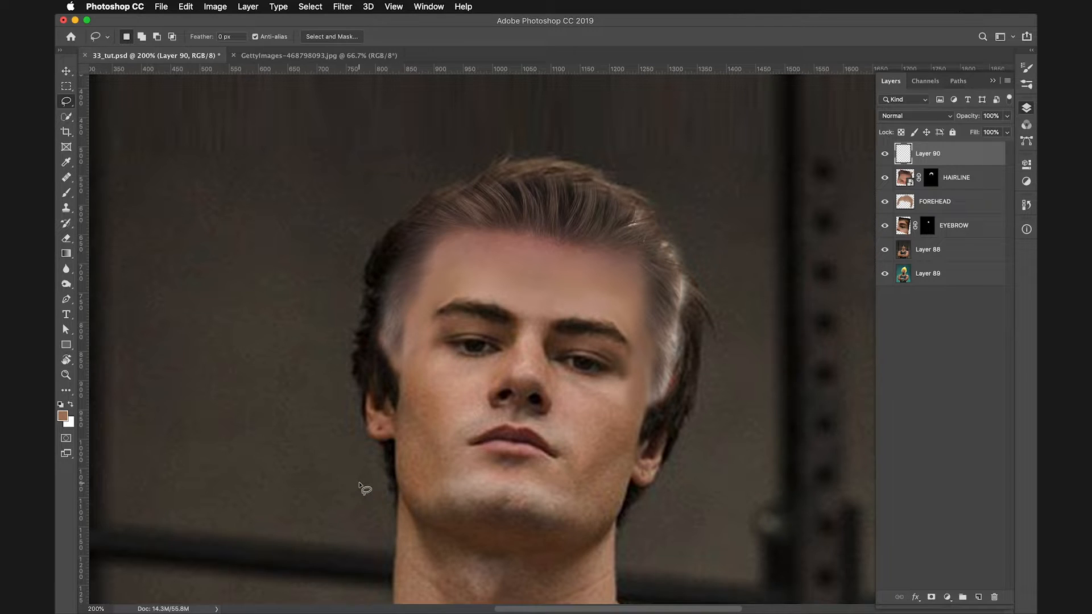
key("super+minus")
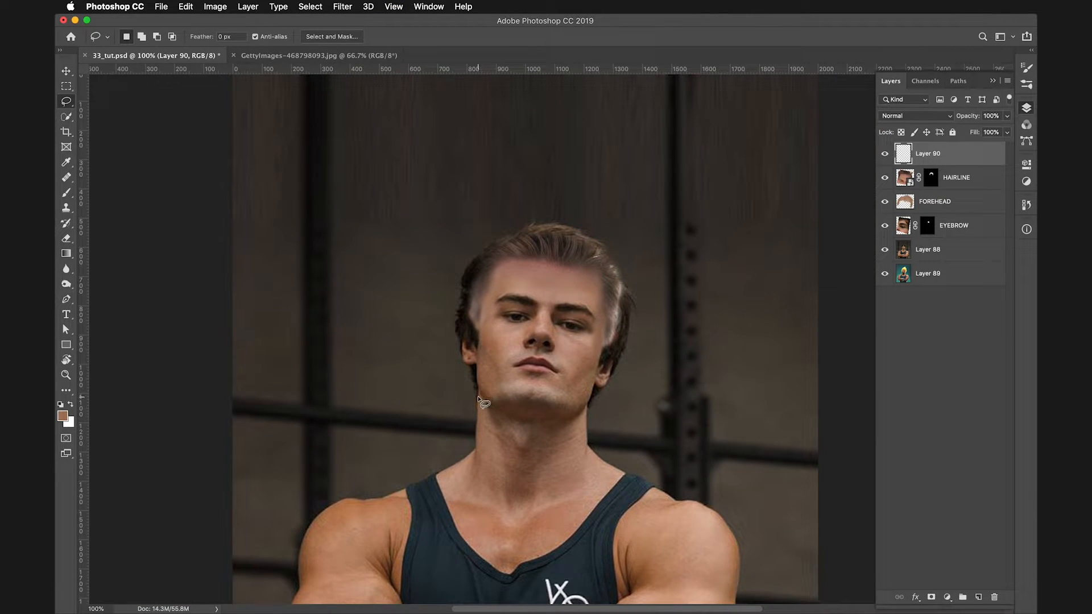
mouse_move(470, 395)
left_mouse_down()
mouse_move(436, 360)
mouse_move(450, 365)
mouse_move(413, 295)
mouse_move(432, 305)
mouse_move(435, 234)
mouse_move(452, 249)
mouse_move(477, 186)
mouse_move(481, 194)
mouse_move(554, 146)
mouse_move(558, 163)
mouse_move(598, 120)
mouse_move(622, 175)
mouse_move(626, 164)
mouse_move(640, 230)
mouse_move(652, 215)
mouse_move(655, 299)
mouse_move(665, 296)
mouse_move(637, 340)
mouse_move(657, 353)
mouse_move(615, 391)
mouse_move(626, 406)
mouse_move(591, 424)
left_mouse_up()
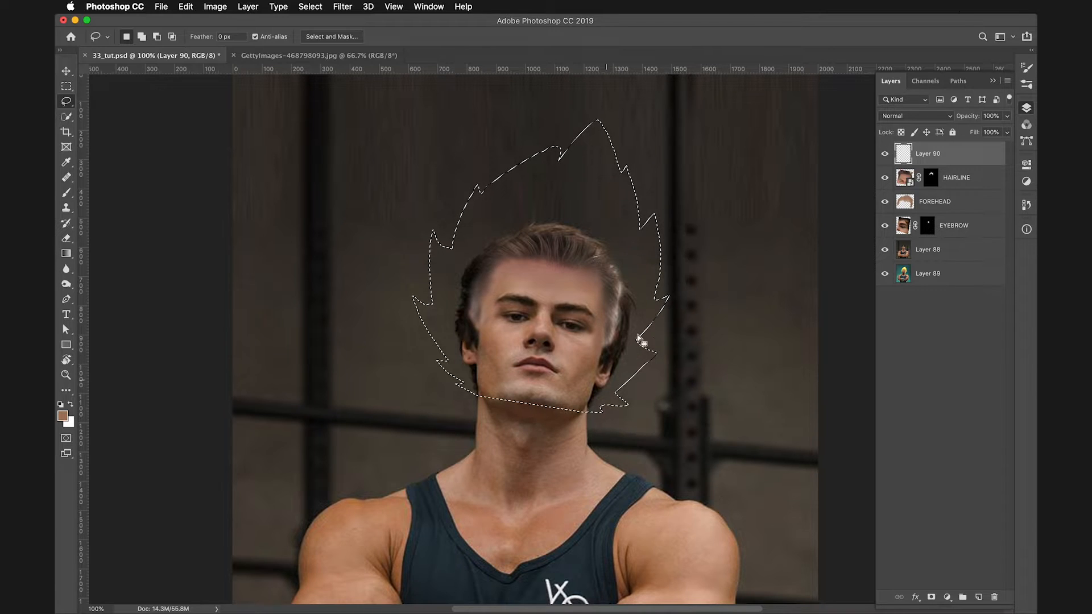
- Fill the hair-shaped selection with a Solid Color fill layer in a soft golden yellow, around #deca6b
left_click(947, 598)
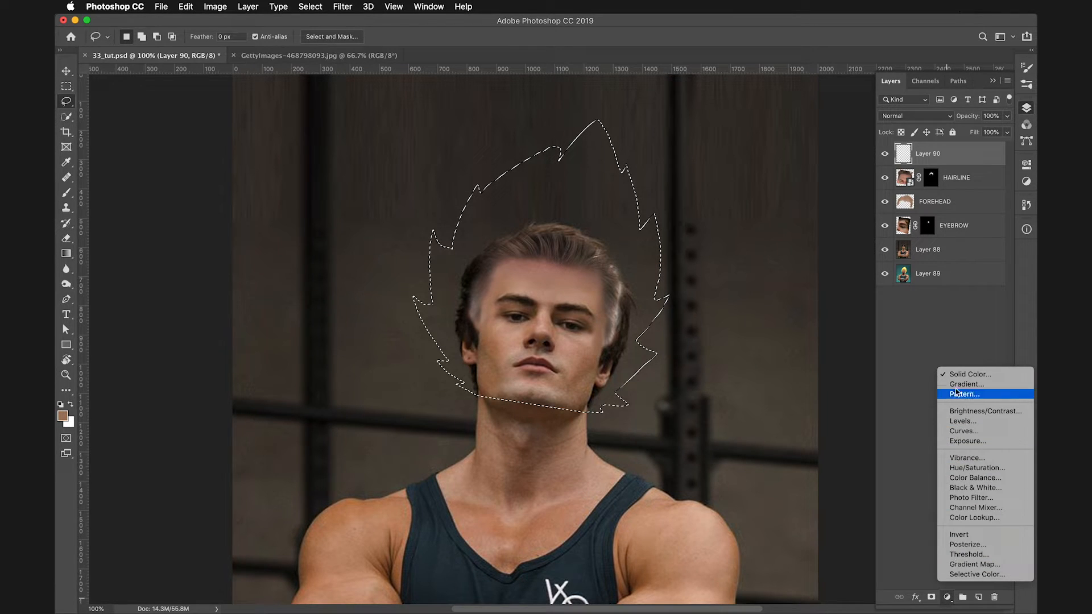
left_click(968, 374)
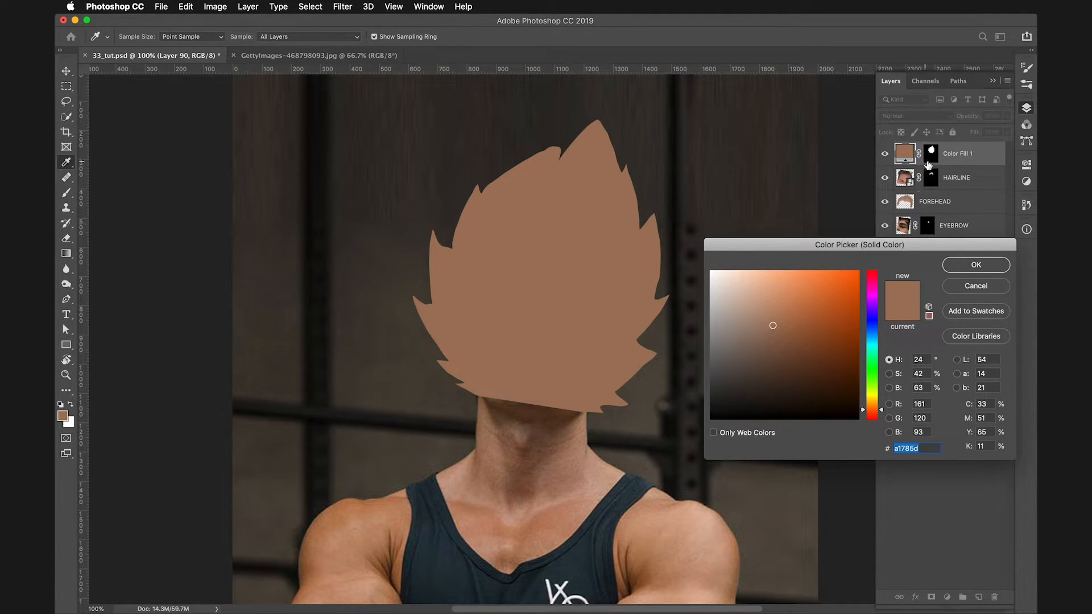
left_click_drag(878, 418, 879, 399)
left_click(819, 348)
mouse_move(819, 348)
left_mouse_down()
mouse_move(802, 308)
mouse_move(777, 289)
mouse_move(787, 290)
left_mouse_up()
left_click(876, 403)
left_click_drag(875, 404, 875, 400)
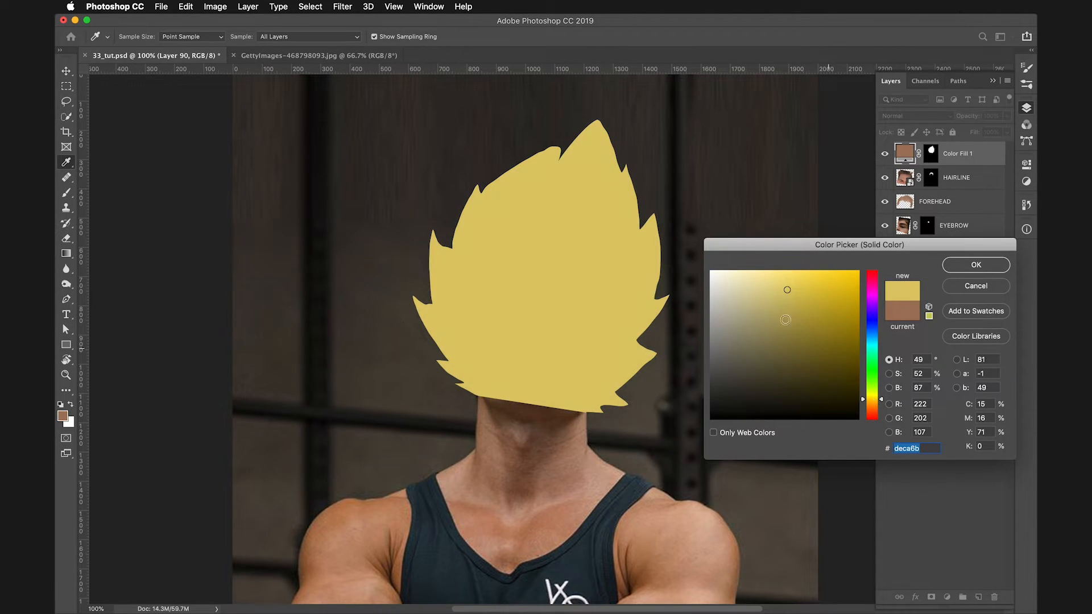
left_click_drag(797, 285, 790, 290)
left_click(975, 265)
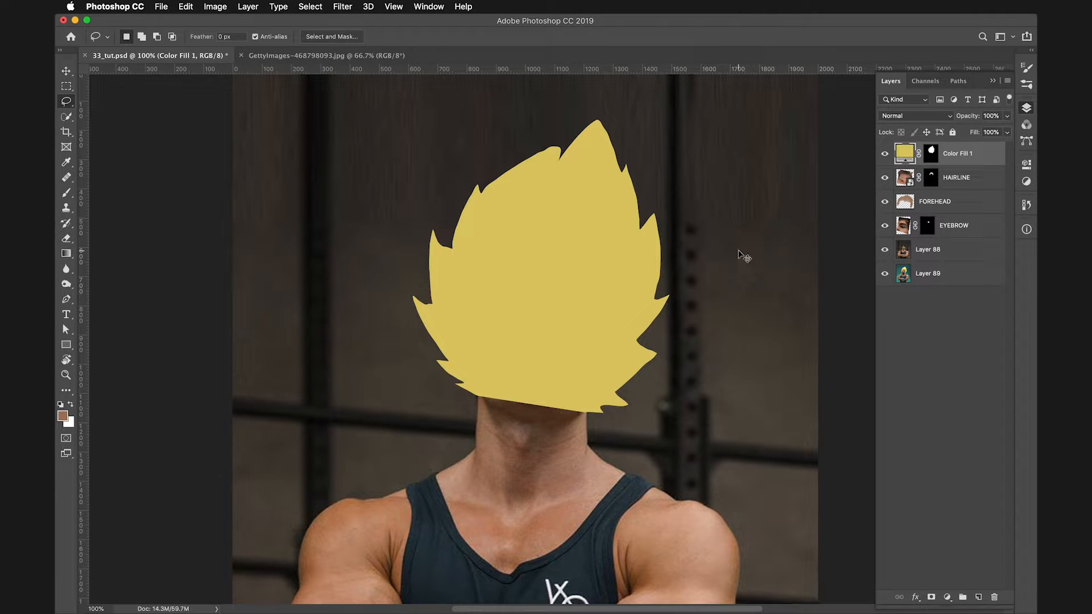
- Hide the yellow color fill layer to expose the face and neck at 200% zoom
key("super+equal")
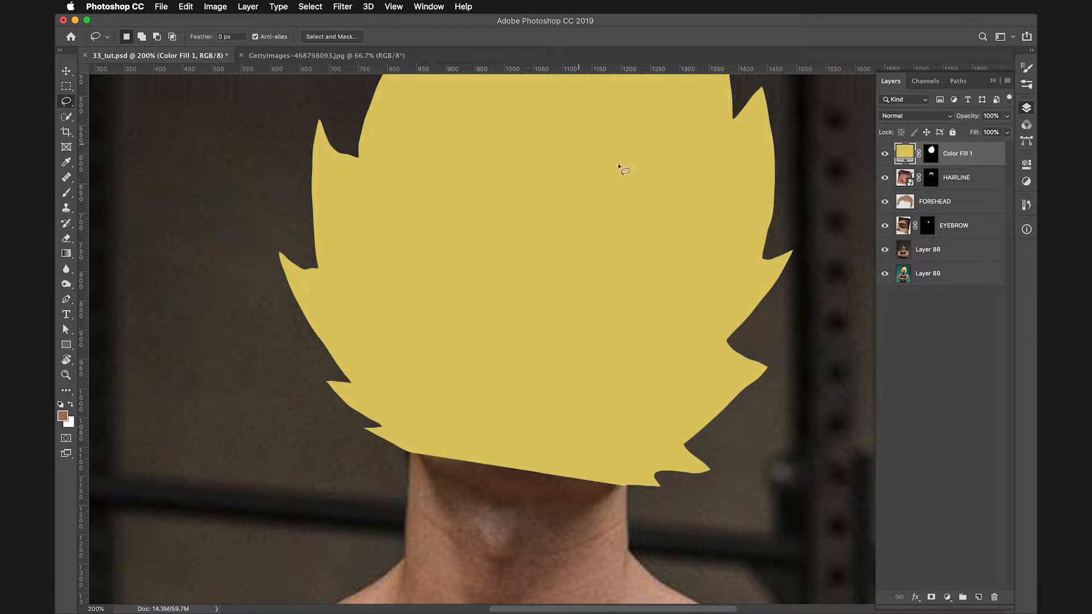
left_click(885, 154)
scroll(727, 268, "up", 3)
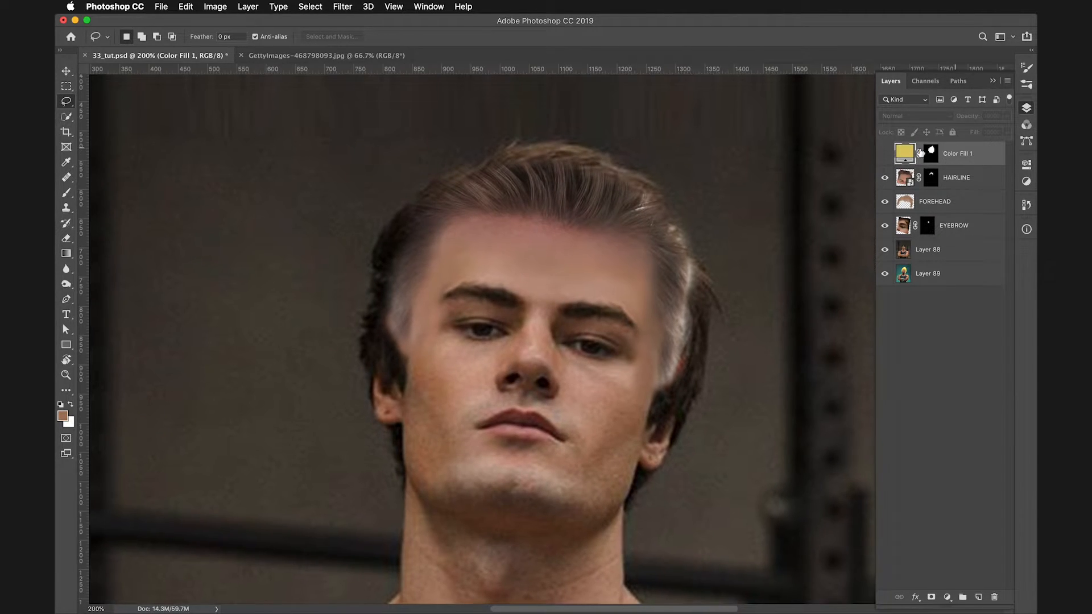
left_click(886, 157)
left_click(885, 162)
left_click_drag(595, 345, 605, 317)
key("super+r")
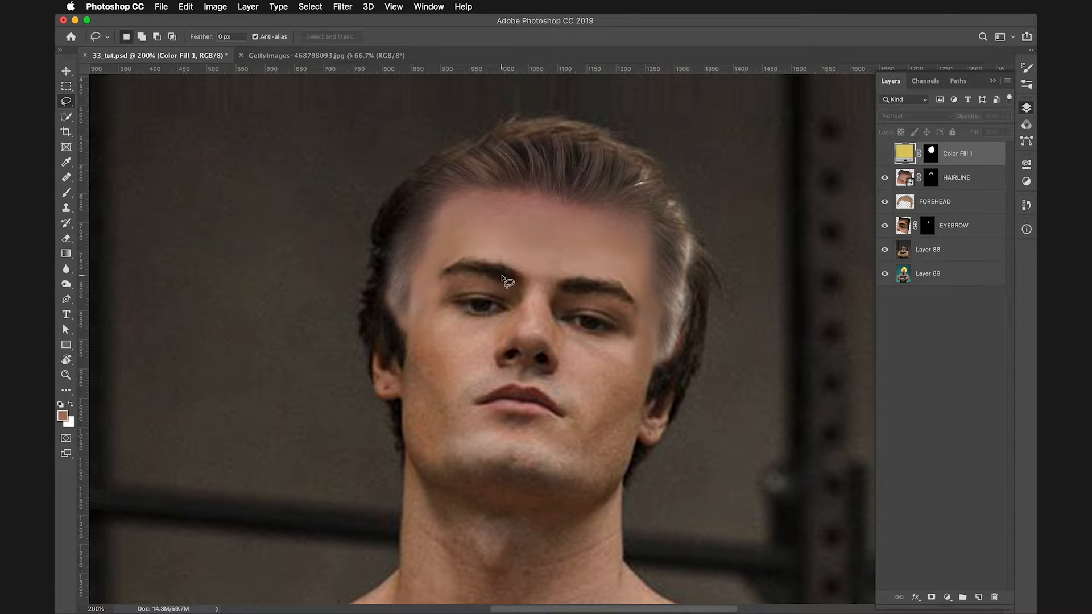
- Start a Pen path at the left edge of the neck and trace up the jaw and around the left ear
left_click(67, 300)
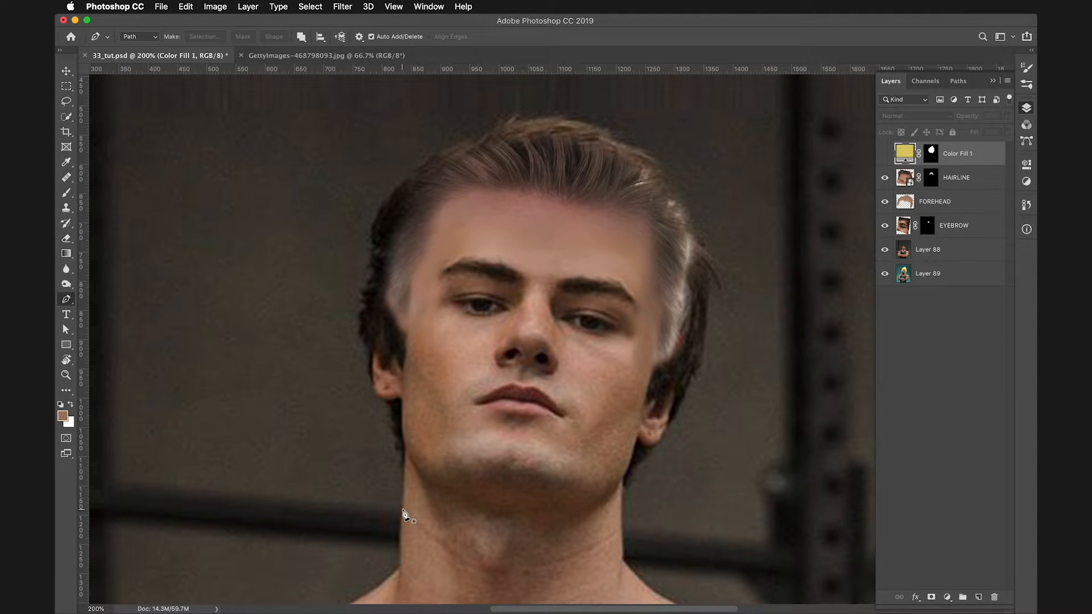
left_click_drag(403, 481, 403, 477)
left_click_drag(402, 429, 384, 345)
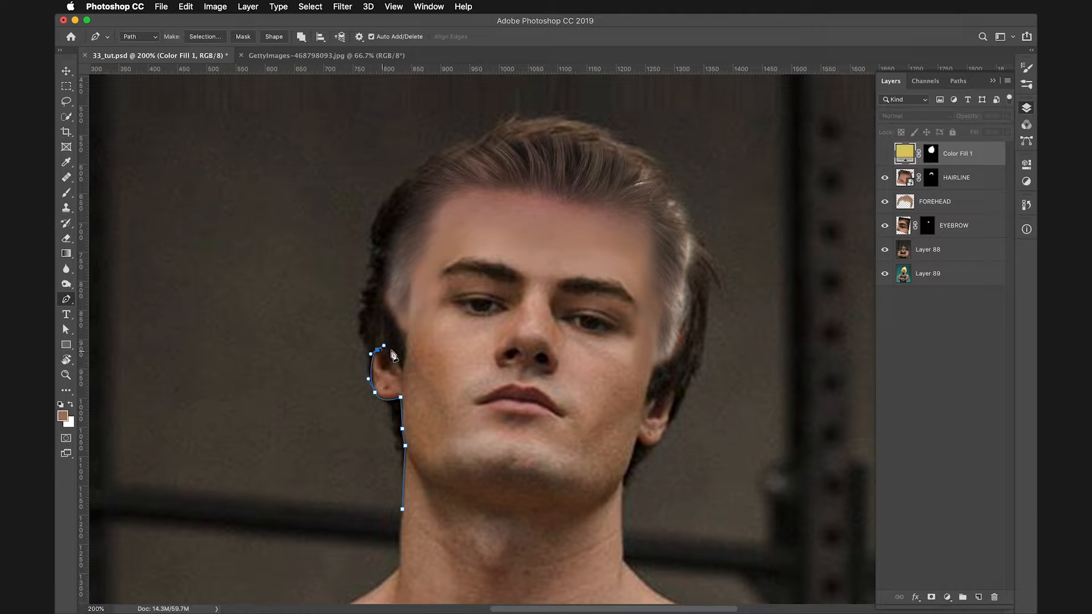
left_click_drag(397, 354, 401, 361)
left_click(403, 372)
- Continue the path along the hairline, down around the right ear and across the neck, then close it and convert it to a selection
left_click_drag(512, 187, 546, 193)
left_click_drag(629, 204, 647, 206)
left_click_drag(652, 250, 651, 268)
left_click(652, 393)
left_click_drag(673, 393, 660, 443)
left_click(637, 438)
left_click_drag(627, 466, 623, 474)
left_click_drag(623, 556, 625, 570)
left_click(484, 602)
left_click(414, 562)
left_click(403, 509)
key("super+Return")
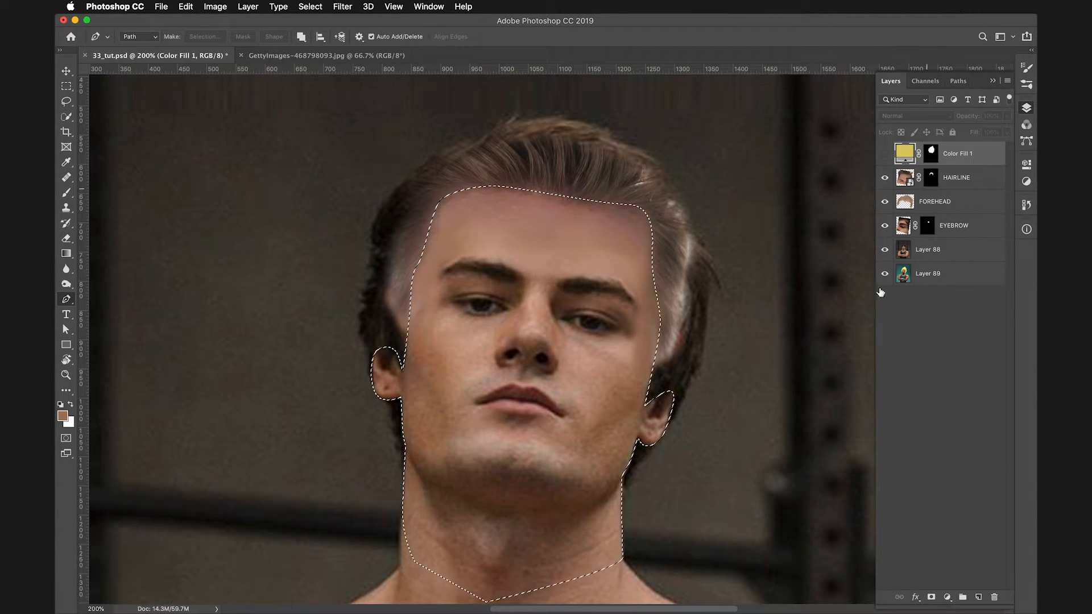
- Show the yellow fill layer and fill the face-and-neck selection with black on its mask to cut out the face
left_click(883, 156)
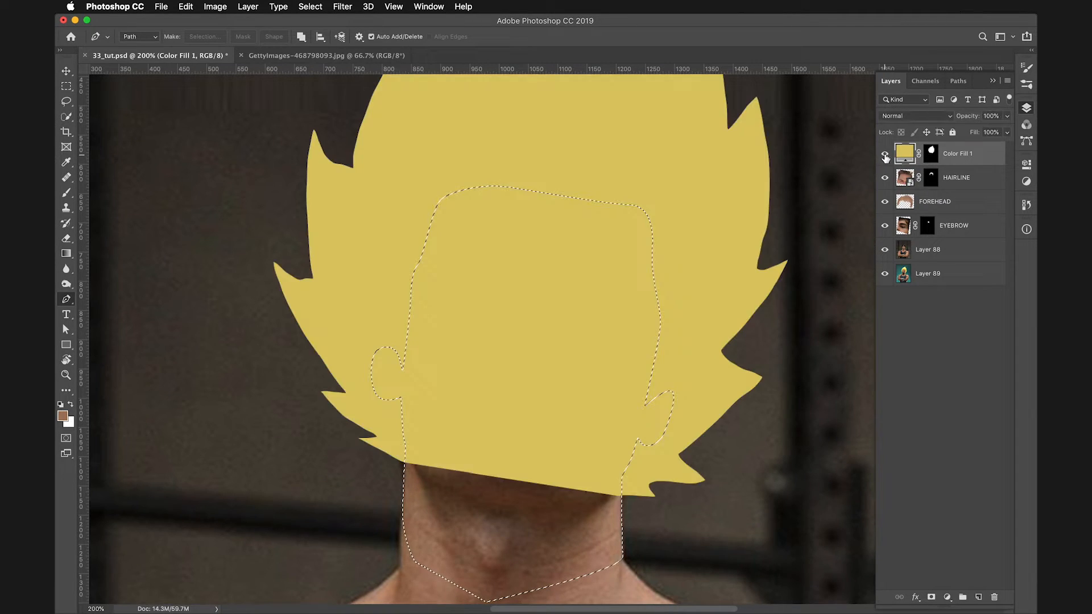
left_click(931, 154)
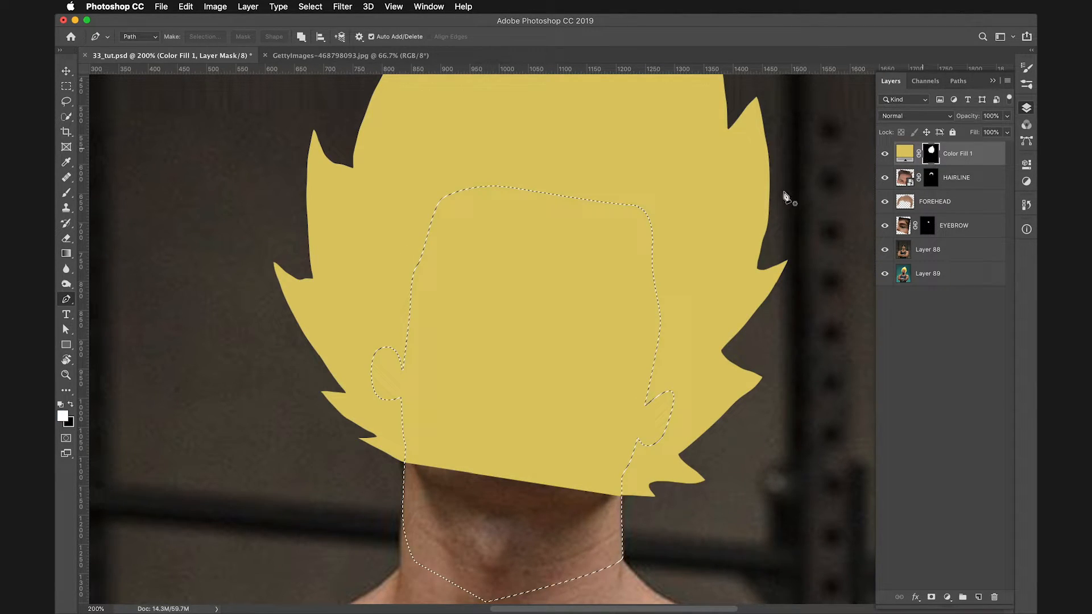
left_click(70, 406)
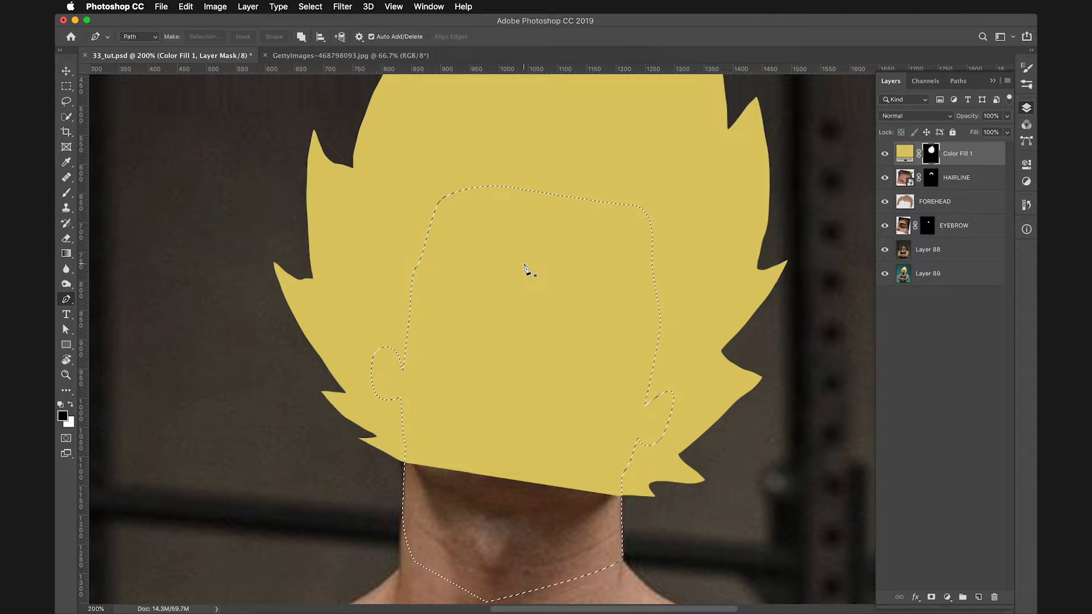
key("alt+BackSpace")
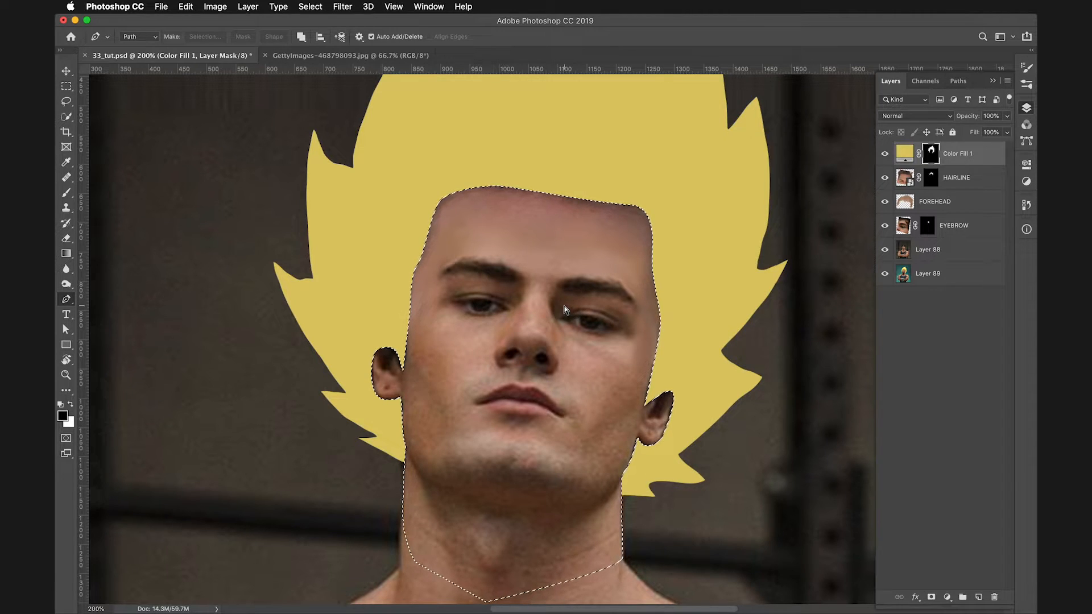
- Deselect the face outline, rename the yellow color fill layer HAIR, and make its mask active
key("super+d")
key("super+minus")
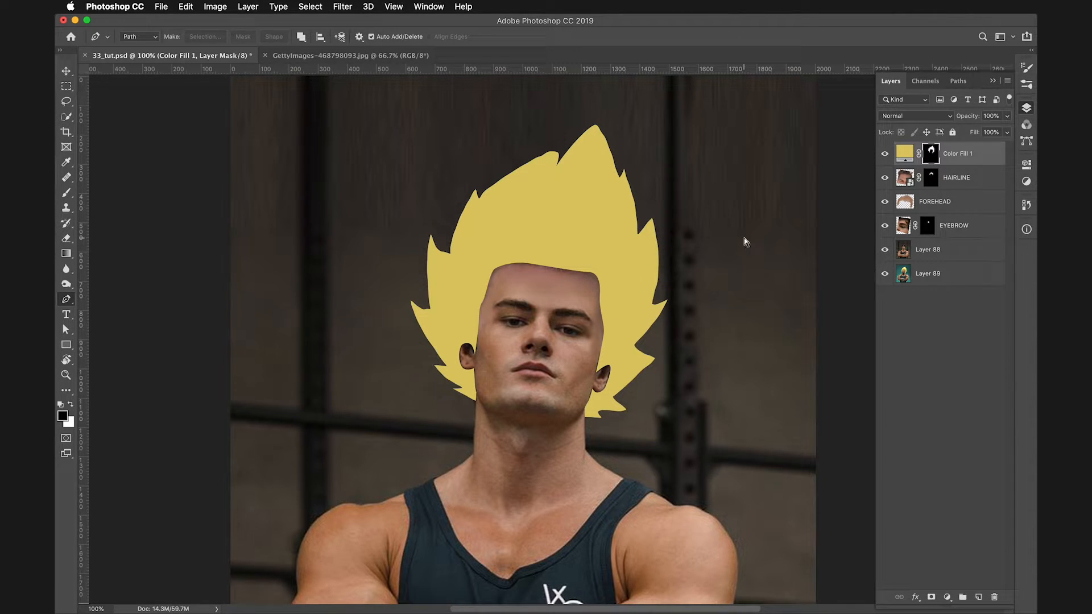
key("super+equal")
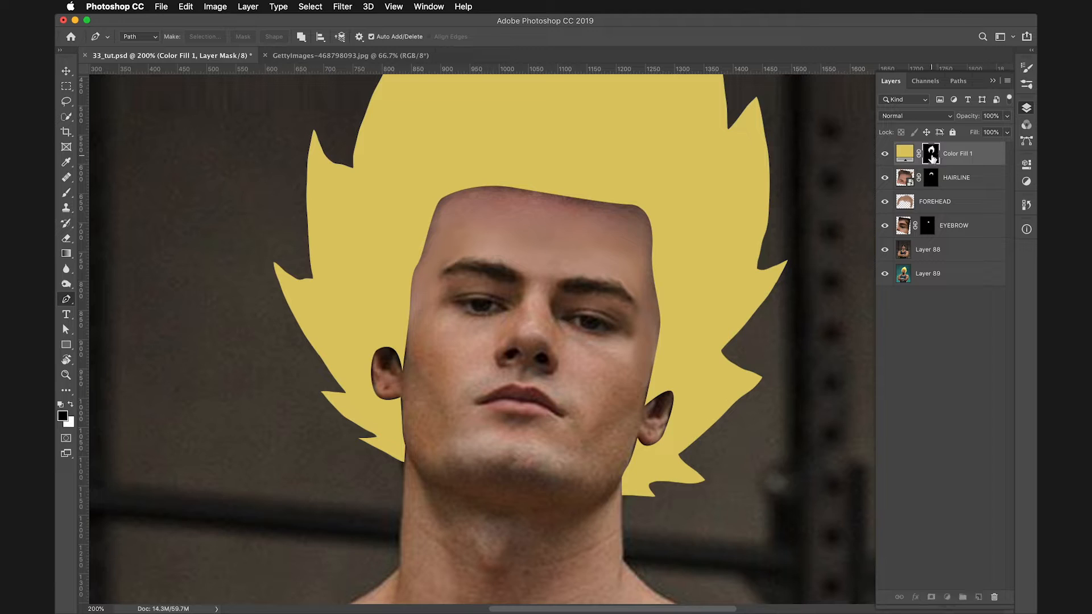
double_click(955, 154)
type("HAIR")
key("Return")
left_click(931, 154)
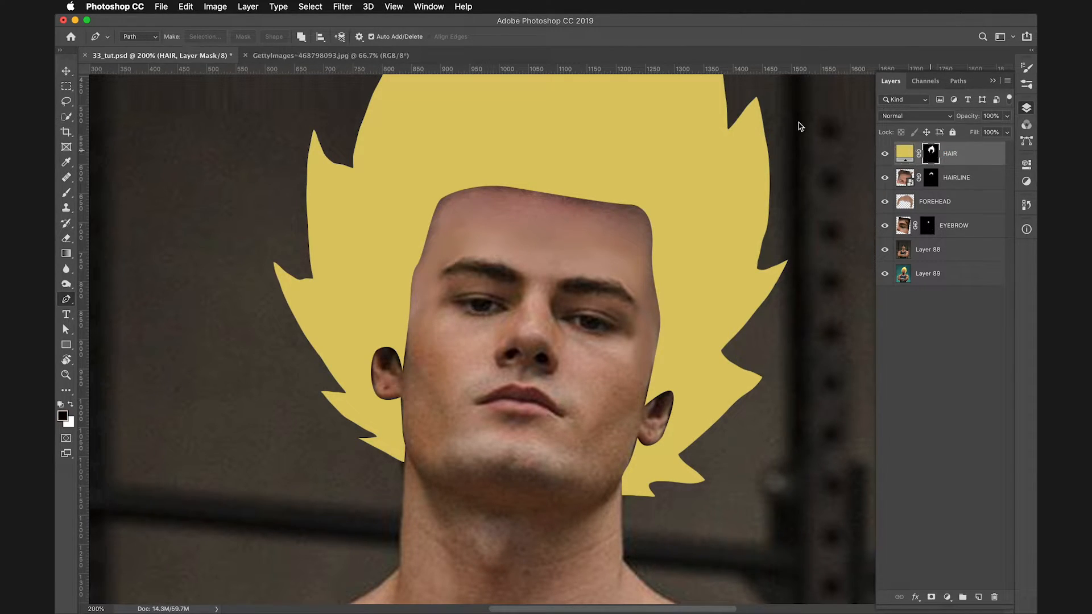
- Smudge the HAIR mask around both ears with a soft 91 px Smudge brush at 80% strength to clean up their edges
left_click(66, 268)
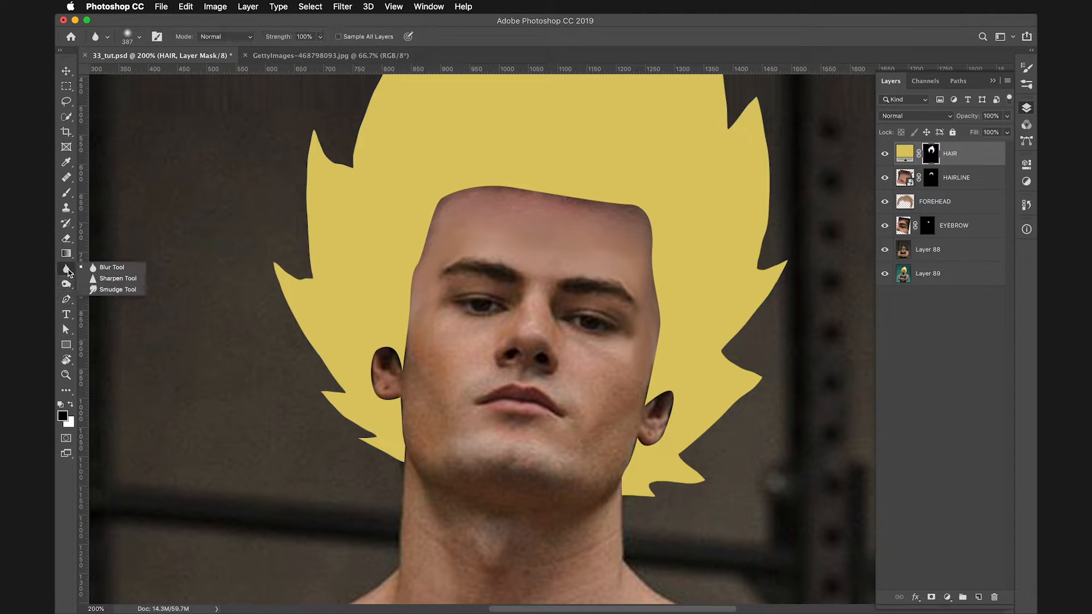
left_click(135, 292)
mouse_move(525, 296)
left_mouse_down()
mouse_move(331, 283)
mouse_move(296, 263)
left_mouse_up()
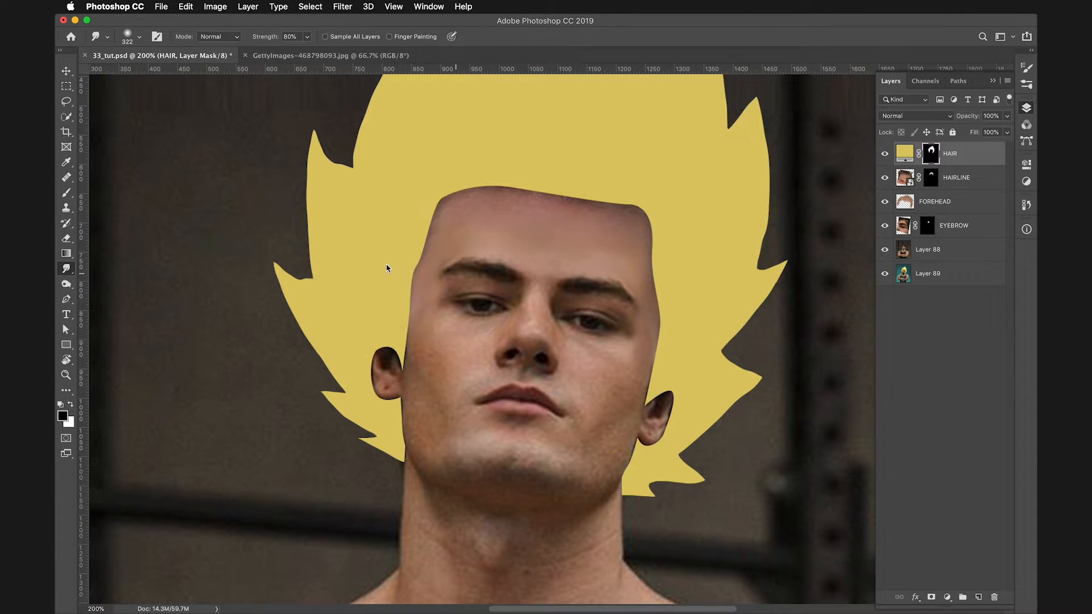
left_click_drag(437, 294, 352, 300)
mouse_move(403, 339)
left_mouse_down()
mouse_move(365, 344)
mouse_move(541, 224)
left_mouse_up()
key("super+equal")
mouse_move(455, 312)
left_mouse_down()
mouse_move(422, 321)
mouse_move(445, 359)
mouse_move(430, 360)
mouse_move(449, 357)
left_mouse_up()
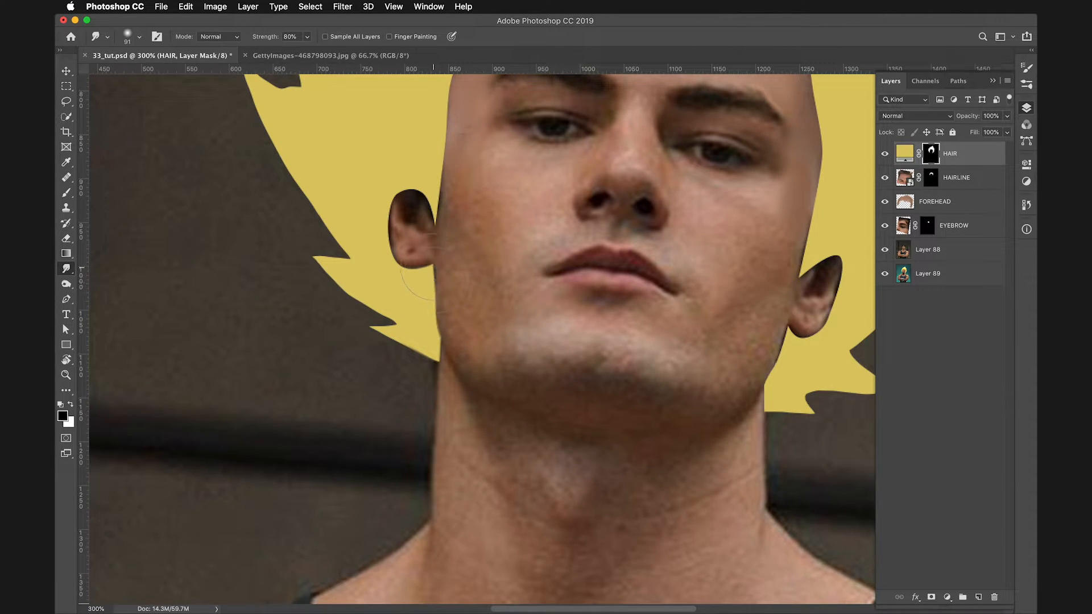
left_click_drag(395, 265, 398, 265)
left_click_drag(379, 227, 379, 214)
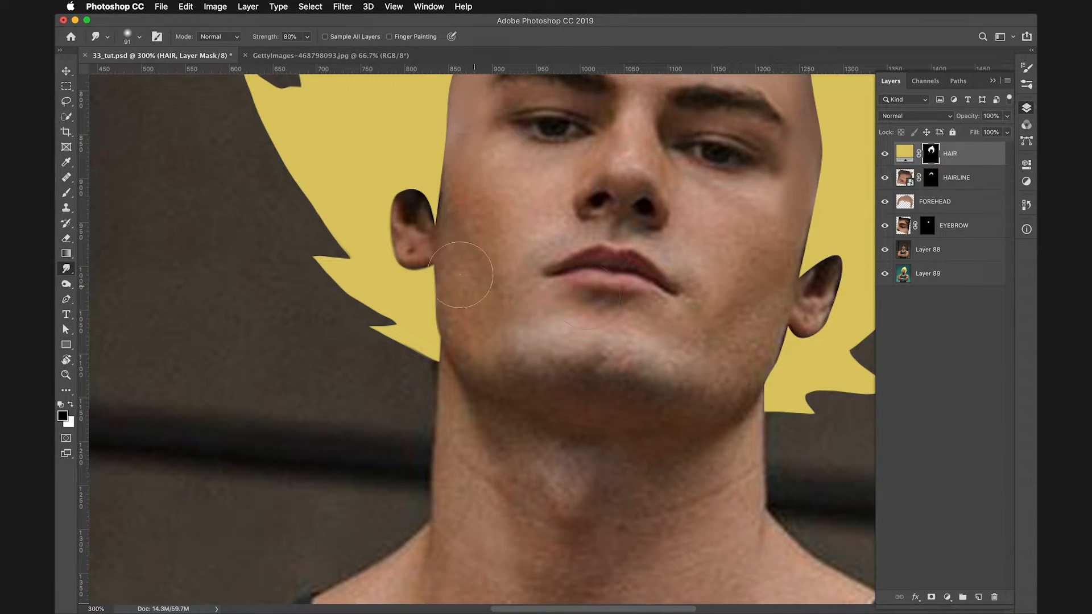
scroll(670, 341, "right", 5)
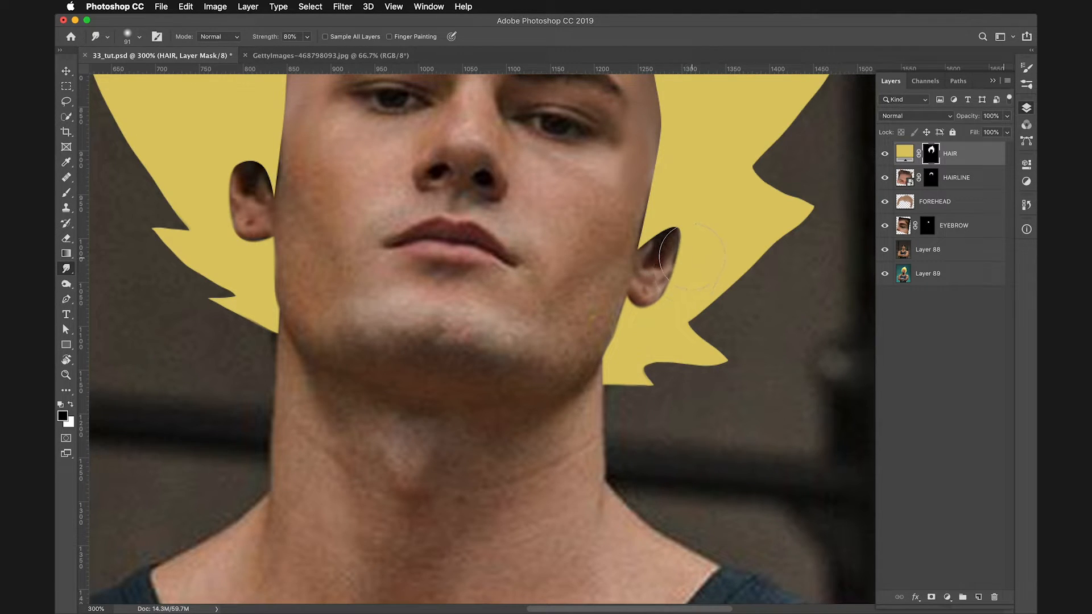
scroll(705, 256, "up", 3)
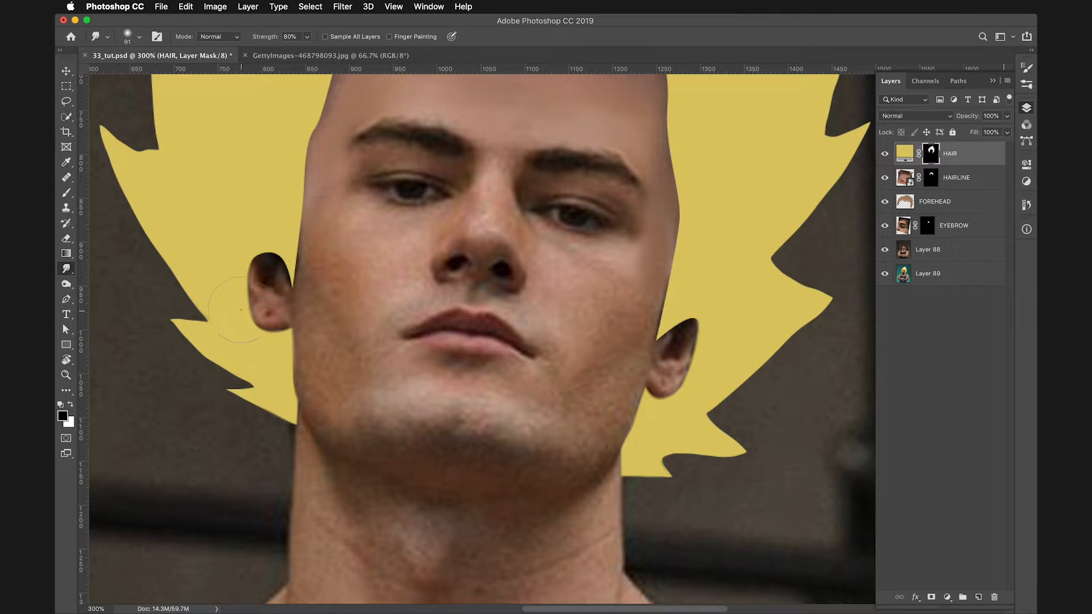
- Smudge fine hair spikes with a 6 px brush from the left ear up the temple and across to mid-forehead
left_click_drag(485, 254, 549, 388)
left_click_drag(386, 324, 316, 330)
mouse_move(361, 373)
left_mouse_down()
mouse_move(364, 410)
mouse_move(365, 348)
left_mouse_up()
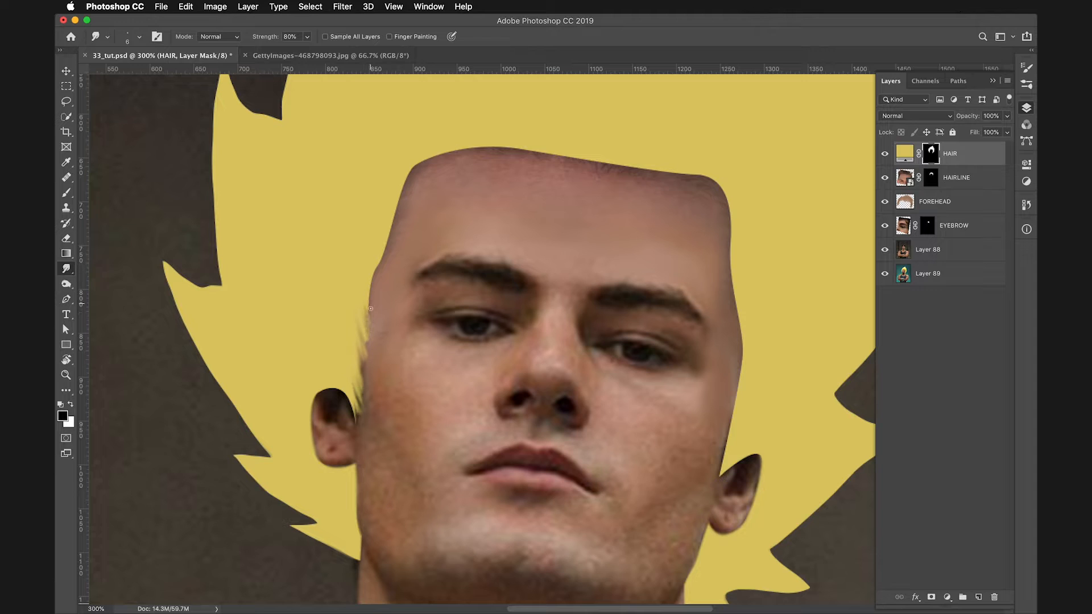
mouse_move(385, 262)
left_mouse_down()
mouse_move(412, 158)
mouse_move(493, 132)
mouse_move(596, 152)
left_mouse_up()
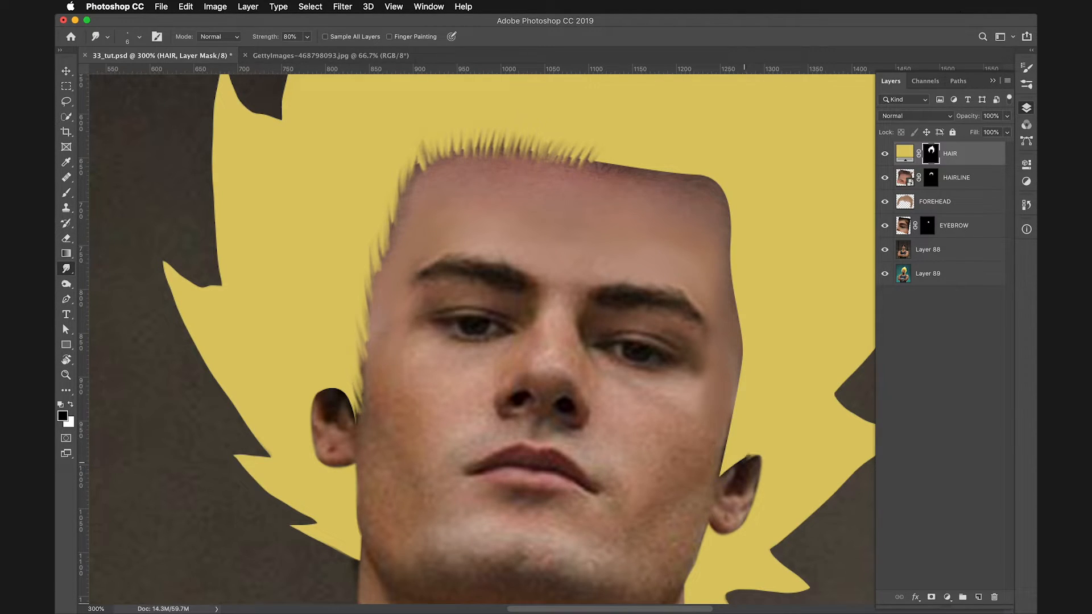
- Smudge fine hair spikes from the right ear up the temple and across the rest of the forehead hairline
left_click_drag(730, 477, 718, 450)
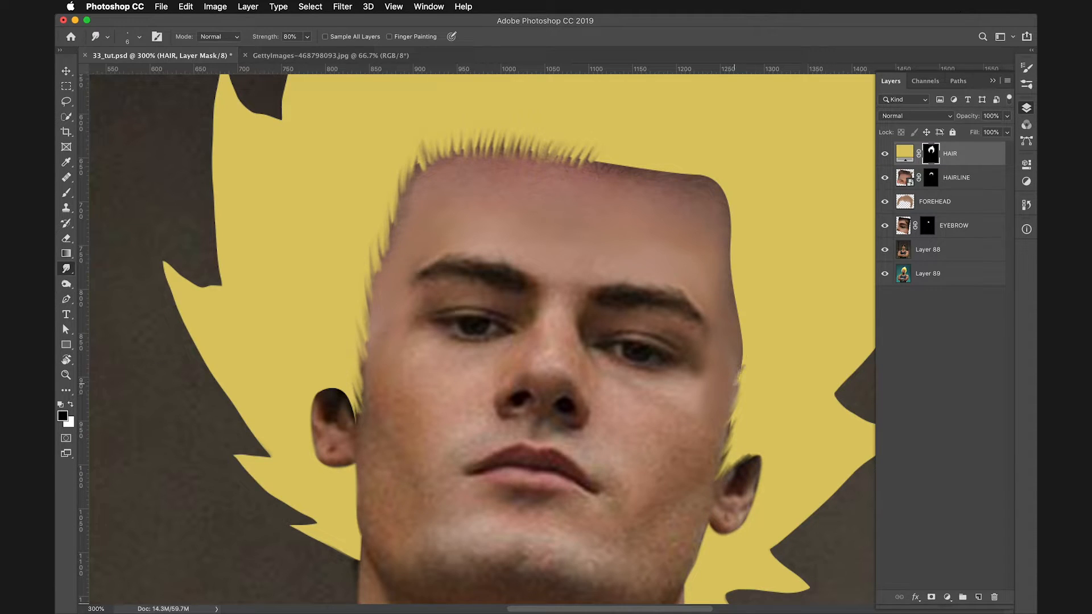
left_click_drag(742, 329, 741, 279)
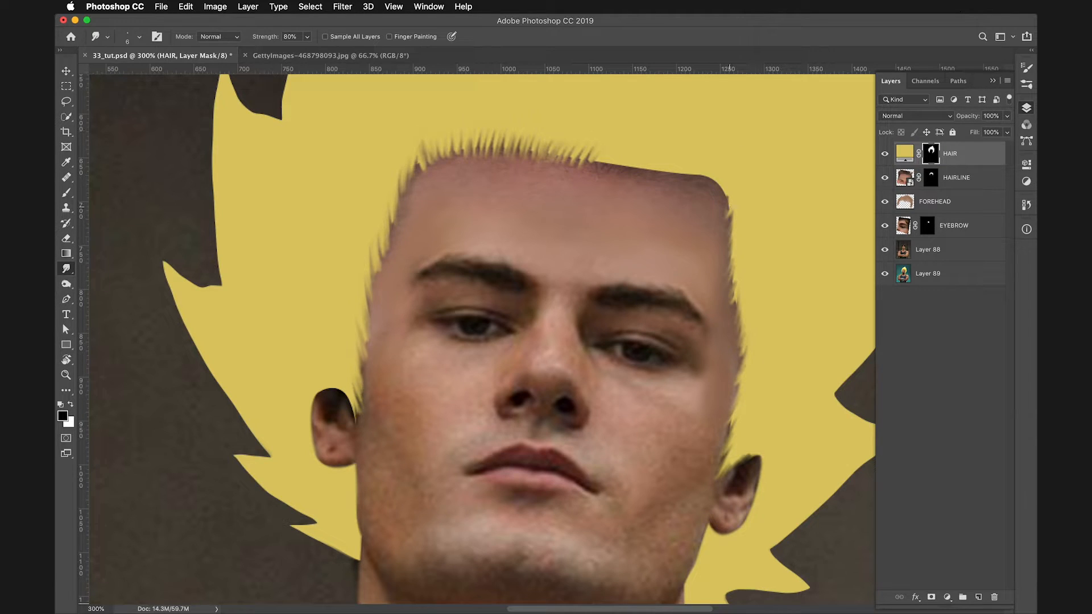
left_click_drag(718, 185, 604, 153)
mouse_move(607, 167)
left_mouse_down()
mouse_move(615, 153)
mouse_move(627, 157)
left_mouse_up()
left_click_drag(639, 172, 649, 162)
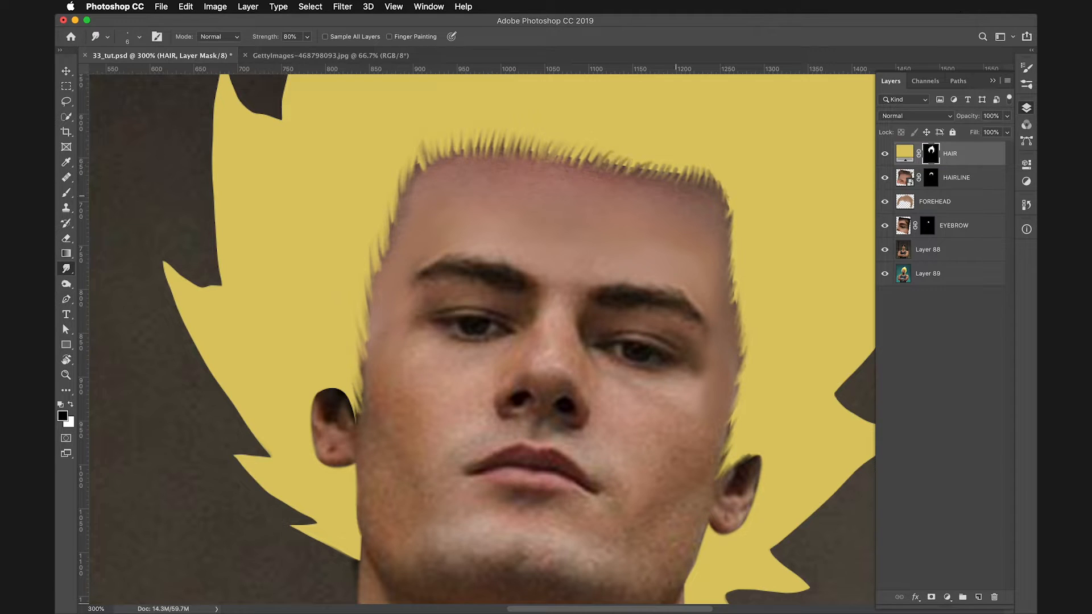
- Soften the spiky hairline across the forehead and temples by smudging the mask outward with a large 173 px brush
mouse_move(553, 241)
left_mouse_down()
mouse_move(610, 265)
mouse_move(502, 207)
mouse_move(457, 126)
left_mouse_up()
left_click_drag(542, 140, 543, 129)
mouse_move(618, 134)
left_mouse_down()
mouse_move(687, 154)
mouse_move(741, 195)
mouse_move(730, 210)
mouse_move(742, 255)
mouse_move(717, 396)
left_mouse_up()
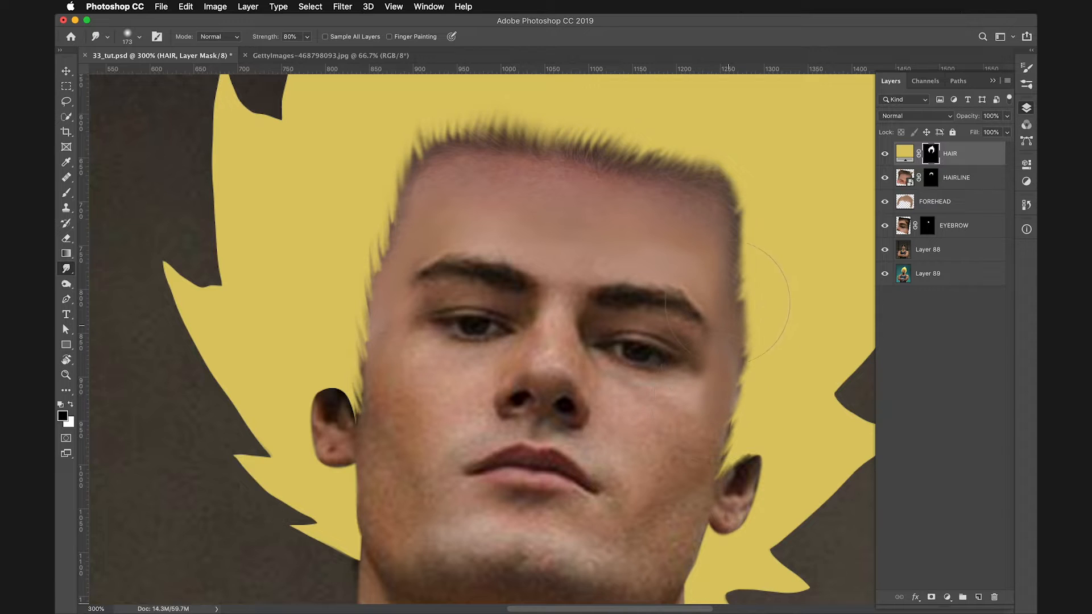
left_click_drag(374, 294, 371, 291)
mouse_move(390, 203)
left_mouse_down()
mouse_move(369, 165)
mouse_move(422, 148)
left_mouse_up()
left_click_drag(651, 202, 627, 281)
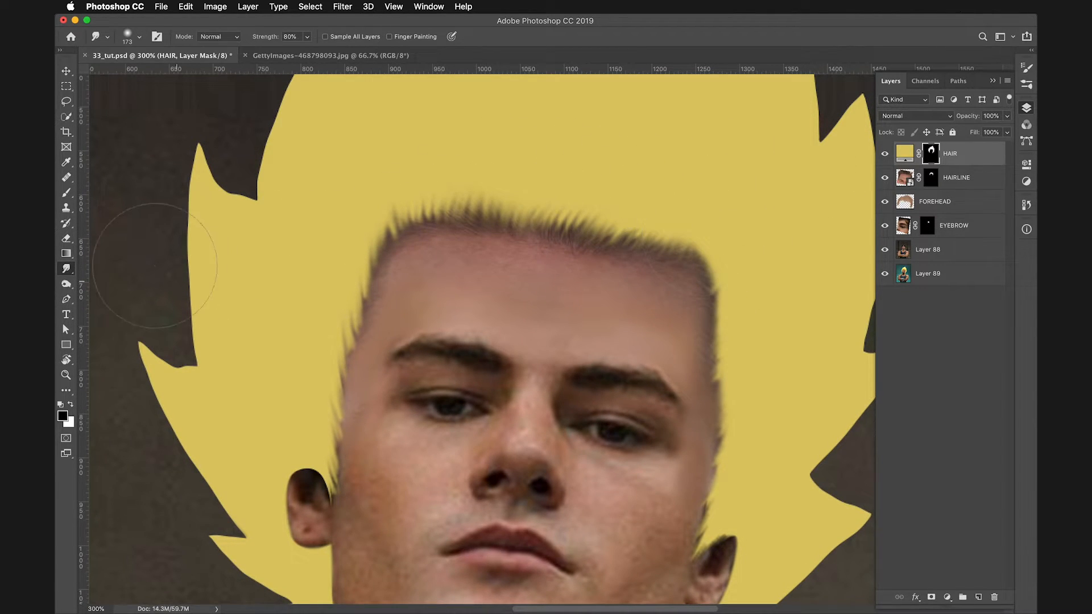
- Paint black on the HAIR mask along the hairline with a soft brush of up to 142 px to reveal the real hair roots
left_click(66, 192)
left_click_drag(472, 251, 503, 254)
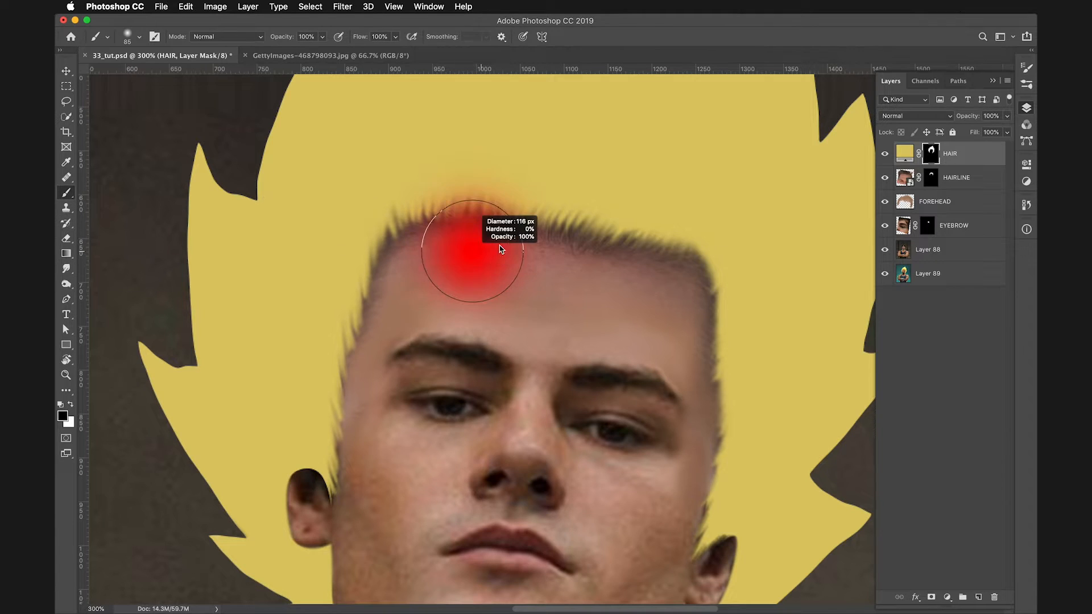
mouse_move(490, 98)
left_mouse_down()
mouse_move(471, 236)
mouse_move(455, 239)
left_mouse_up()
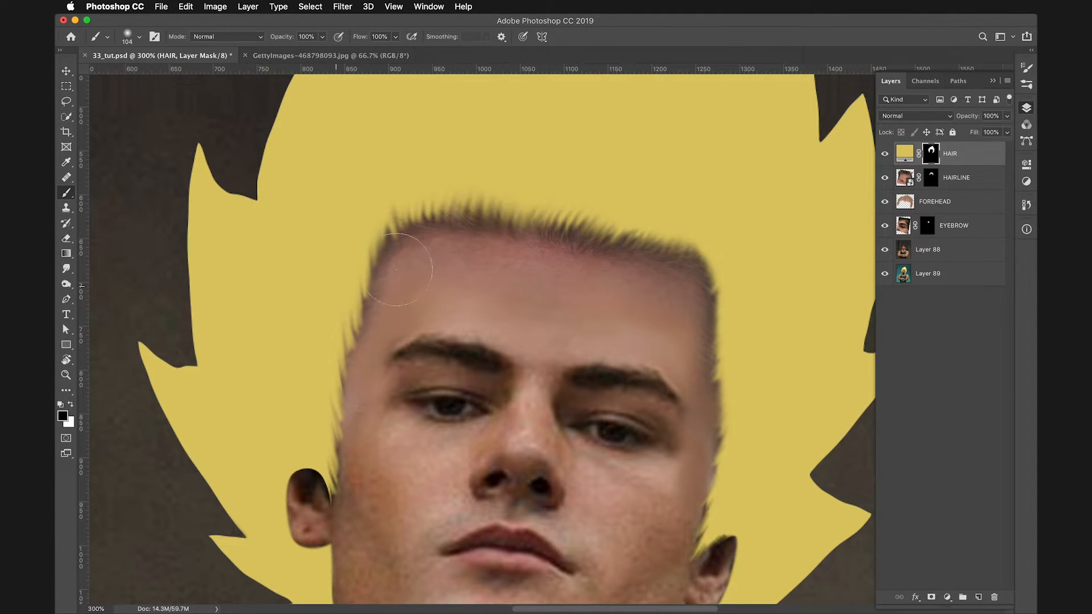
mouse_move(375, 302)
left_mouse_down()
mouse_move(415, 231)
mouse_move(485, 218)
mouse_move(531, 240)
mouse_move(501, 207)
mouse_move(613, 232)
mouse_move(648, 257)
mouse_move(634, 228)
mouse_move(679, 243)
mouse_move(711, 328)
mouse_move(707, 360)
mouse_move(673, 258)
mouse_move(692, 357)
mouse_move(671, 247)
mouse_move(670, 296)
mouse_move(574, 231)
mouse_move(435, 216)
mouse_move(406, 199)
mouse_move(364, 301)
mouse_move(394, 312)
mouse_move(423, 257)
mouse_move(389, 352)
mouse_move(405, 278)
mouse_move(391, 301)
mouse_move(376, 376)
mouse_move(387, 336)
mouse_move(381, 362)
left_mouse_up()
left_click_drag(398, 280, 440, 259)
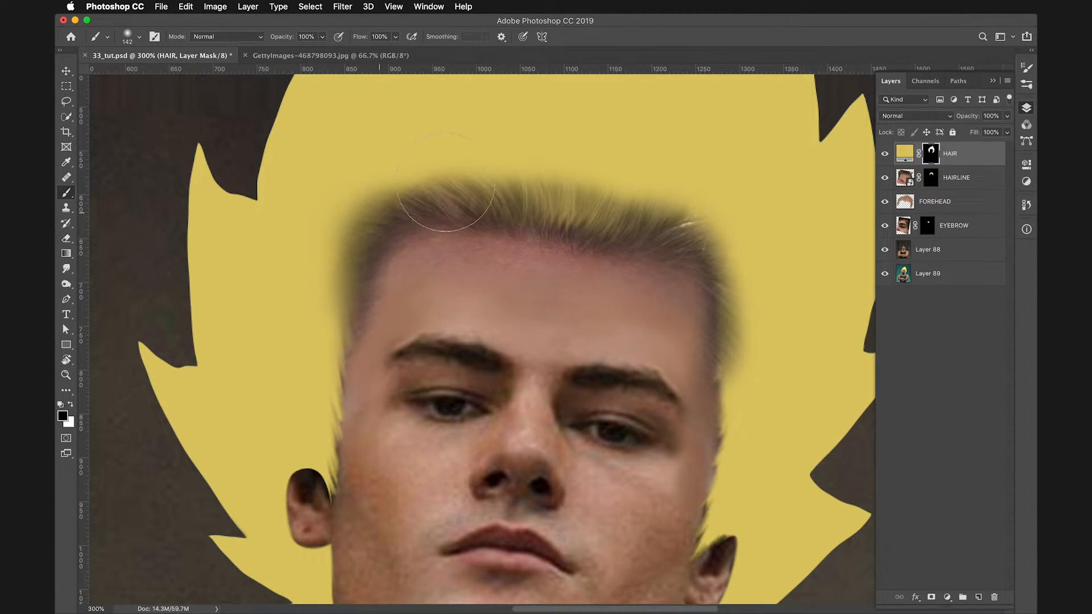
mouse_move(400, 194)
left_mouse_down()
mouse_move(558, 164)
mouse_move(699, 234)
left_mouse_up()
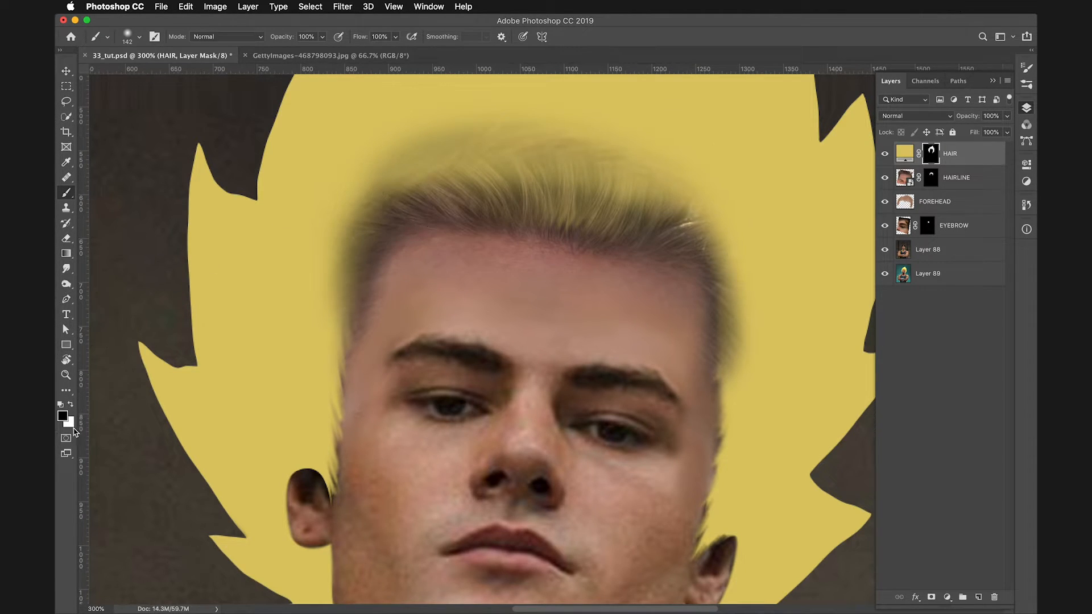
- Paint white on the mask above the hairline with the soft 142 px brush to blend the yellow back into the roots
left_click(71, 405)
mouse_move(313, 273)
left_mouse_down()
mouse_move(388, 151)
mouse_move(479, 113)
left_mouse_up()
mouse_move(359, 184)
left_mouse_down()
mouse_move(512, 165)
mouse_move(660, 165)
left_mouse_up()
mouse_move(552, 170)
left_mouse_down()
mouse_move(710, 216)
mouse_move(743, 312)
mouse_move(724, 227)
left_mouse_up()
mouse_move(581, 186)
left_mouse_down()
mouse_move(651, 203)
mouse_move(482, 174)
mouse_move(416, 178)
left_mouse_up()
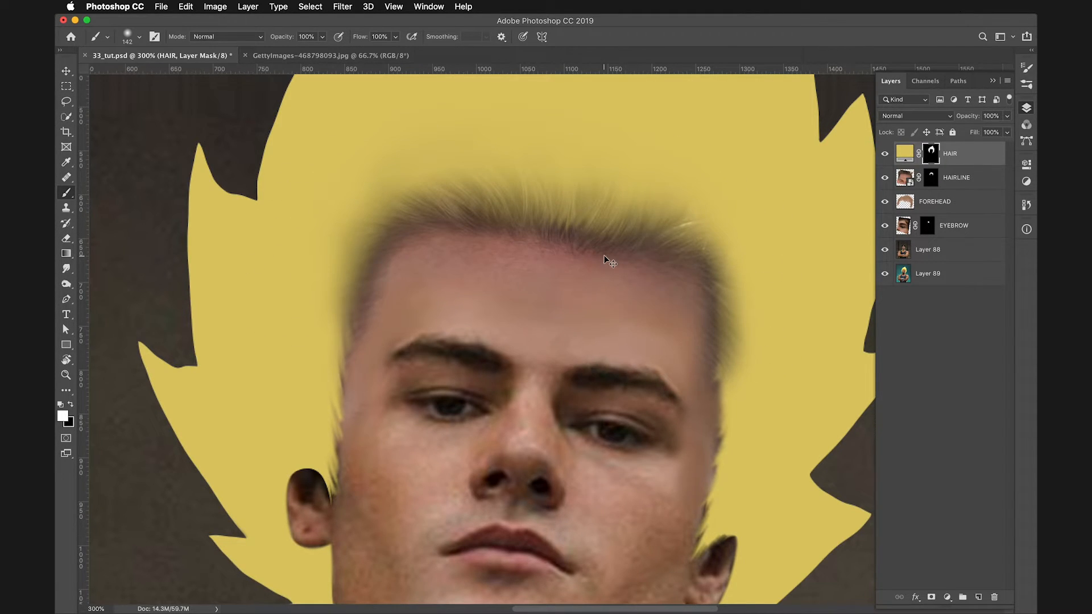
- Smudge the lower-left outer hair edge into fine strands with a 5 px brush, from the neck up to the spike below ear level
key("super+minus")
key("super+minus")
key("super+equal")
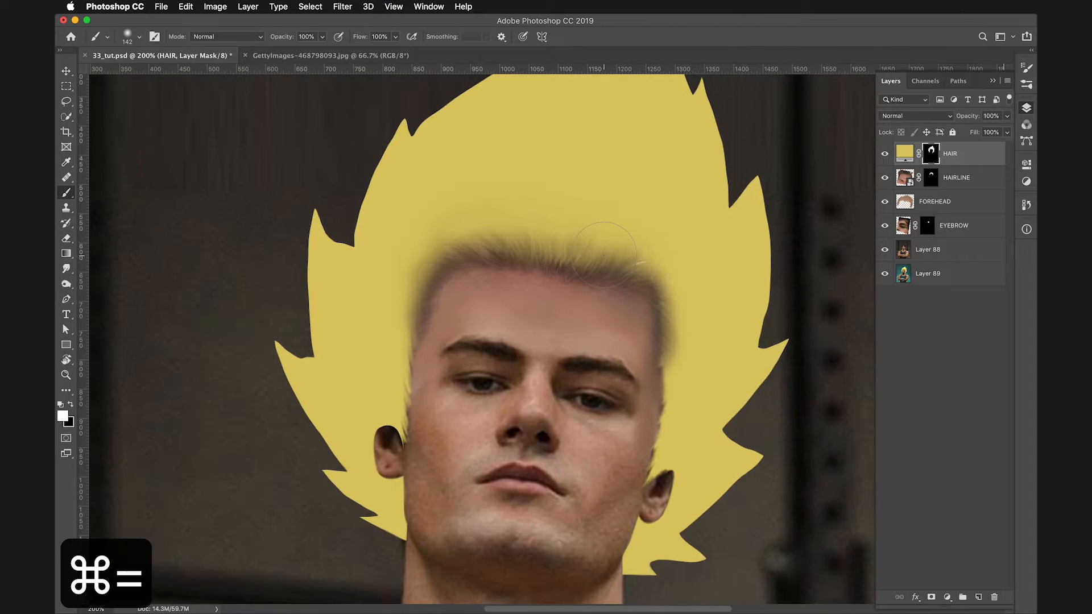
mouse_move(548, 254)
left_mouse_down()
mouse_move(516, 418)
mouse_move(541, 214)
left_mouse_up()
key("super+r")
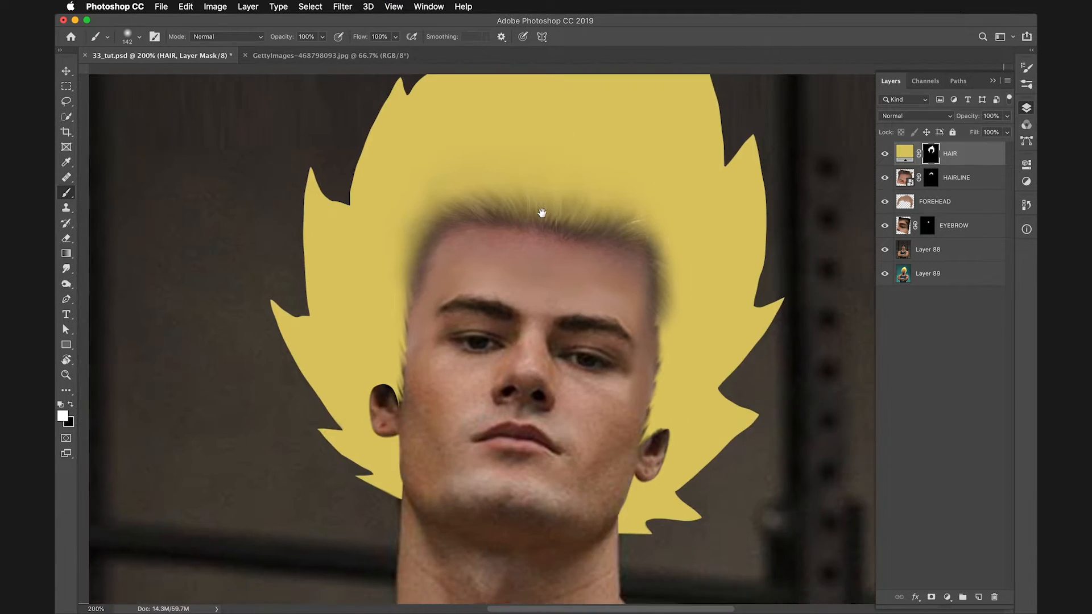
left_click_drag(438, 302, 472, 232)
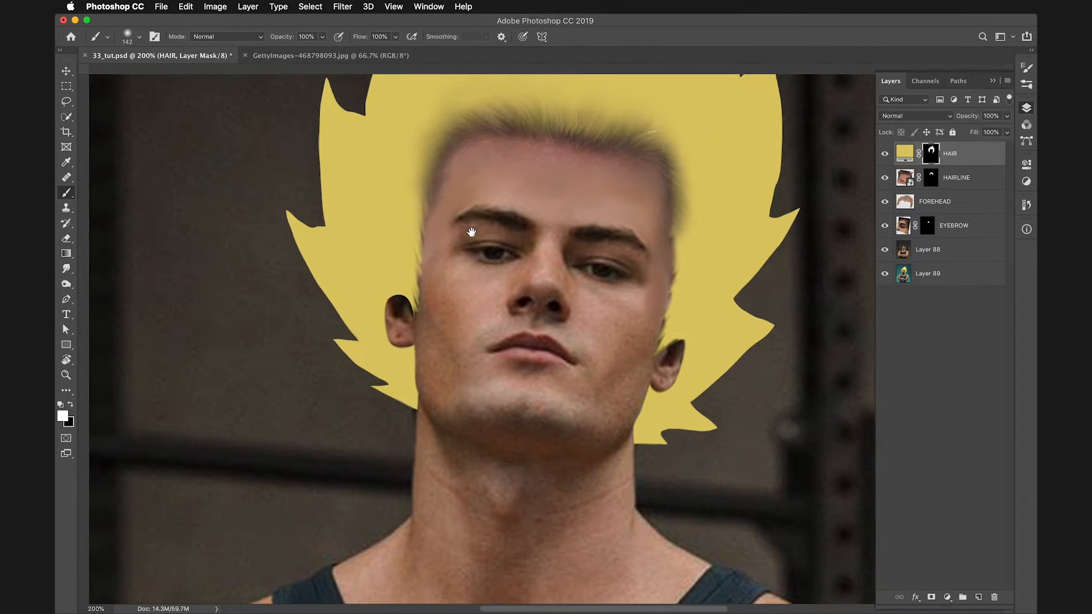
left_click(66, 268)
key("super+equal")
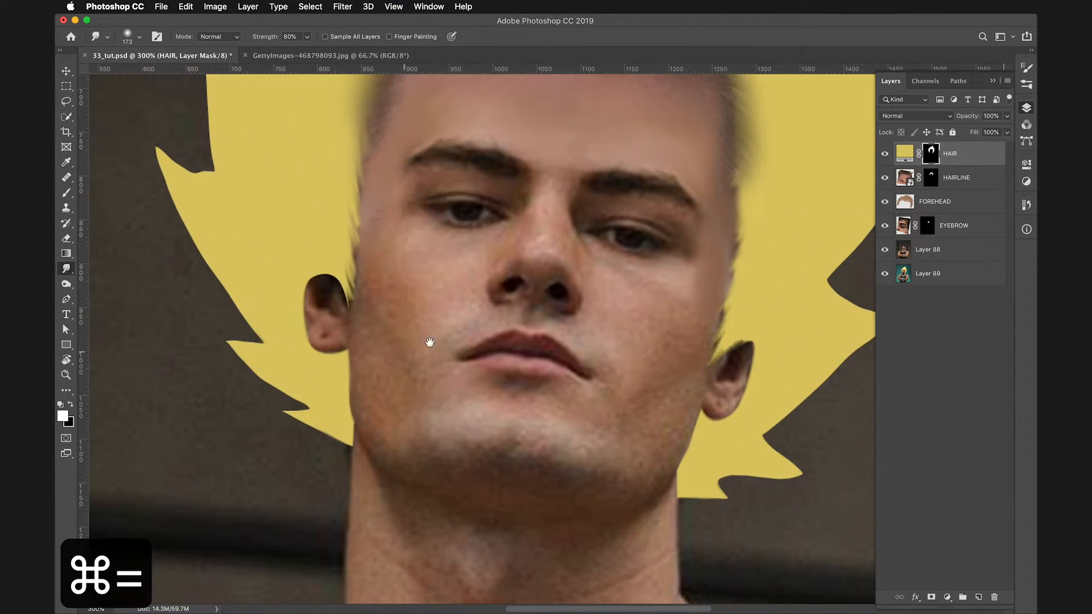
left_click_drag(366, 428, 234, 454)
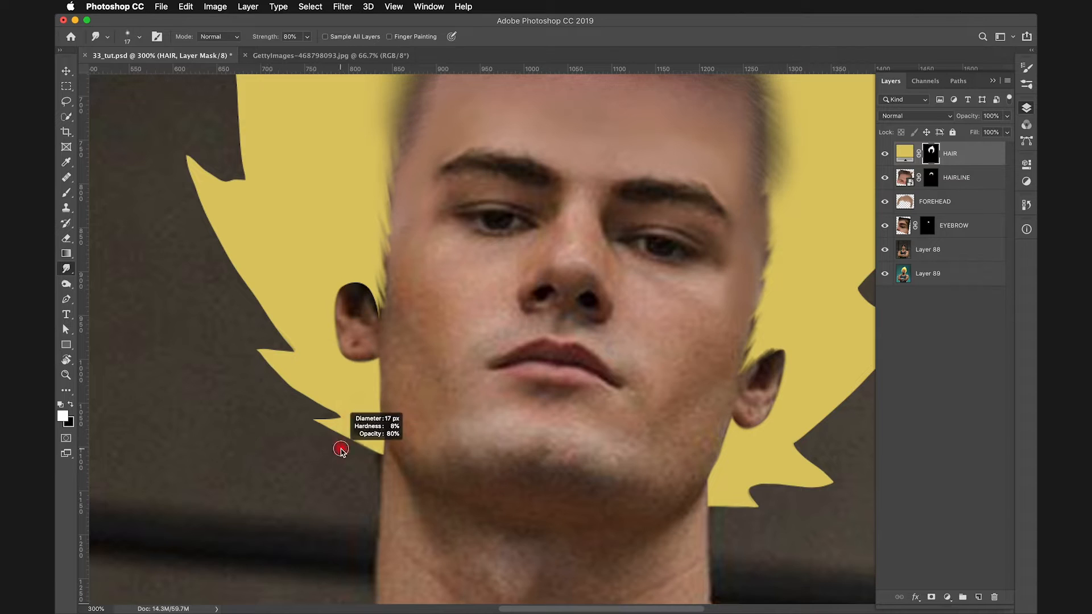
mouse_move(380, 439)
left_mouse_down()
mouse_move(315, 423)
mouse_move(308, 405)
mouse_move(336, 415)
mouse_move(276, 377)
mouse_move(285, 384)
mouse_move(260, 346)
mouse_move(294, 348)
mouse_move(266, 334)
left_mouse_up()
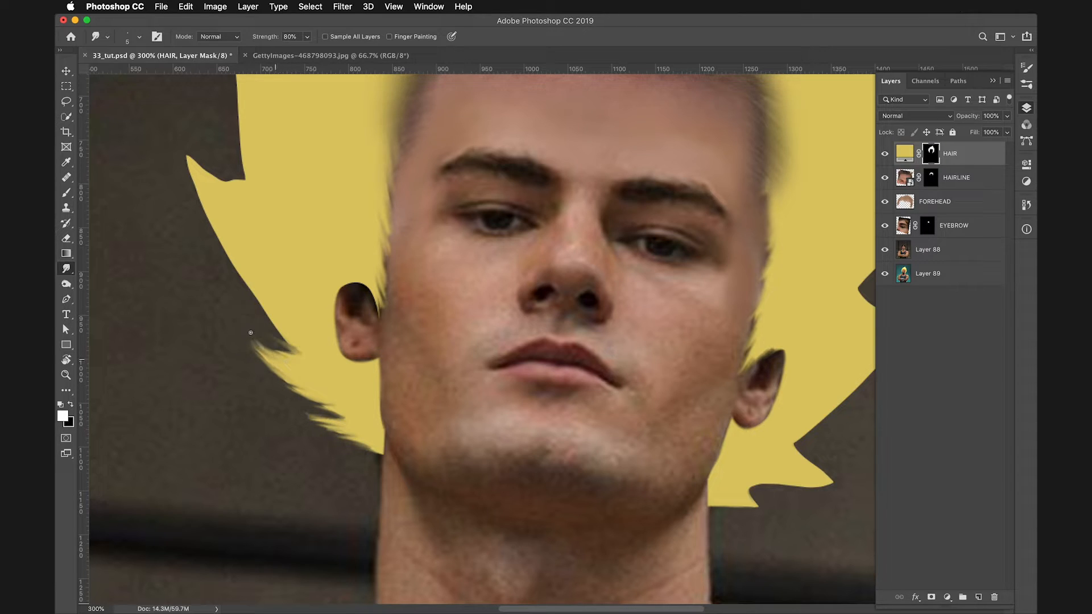
- Continue smudging fine strands up the left outer hair edge, past the two side spikes to the small upper-left tip
mouse_move(265, 315)
left_mouse_down()
mouse_move(202, 225)
mouse_move(182, 146)
mouse_move(203, 170)
mouse_move(222, 177)
mouse_move(202, 160)
mouse_move(244, 180)
mouse_move(208, 165)
mouse_move(240, 189)
mouse_move(193, 151)
left_mouse_up()
mouse_move(253, 185)
left_mouse_down()
mouse_move(231, 152)
mouse_move(232, 131)
left_mouse_up()
mouse_move(294, 180)
left_mouse_down()
mouse_move(336, 319)
mouse_move(265, 242)
mouse_move(295, 80)
mouse_move(312, 146)
mouse_move(357, 150)
left_mouse_up()
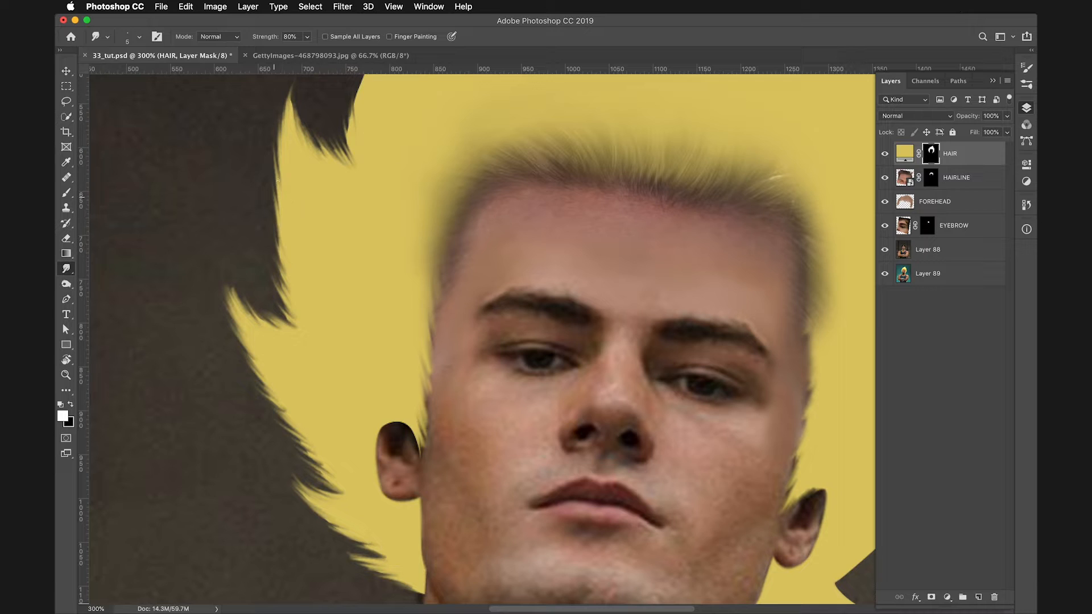
left_click_drag(443, 236, 485, 405)
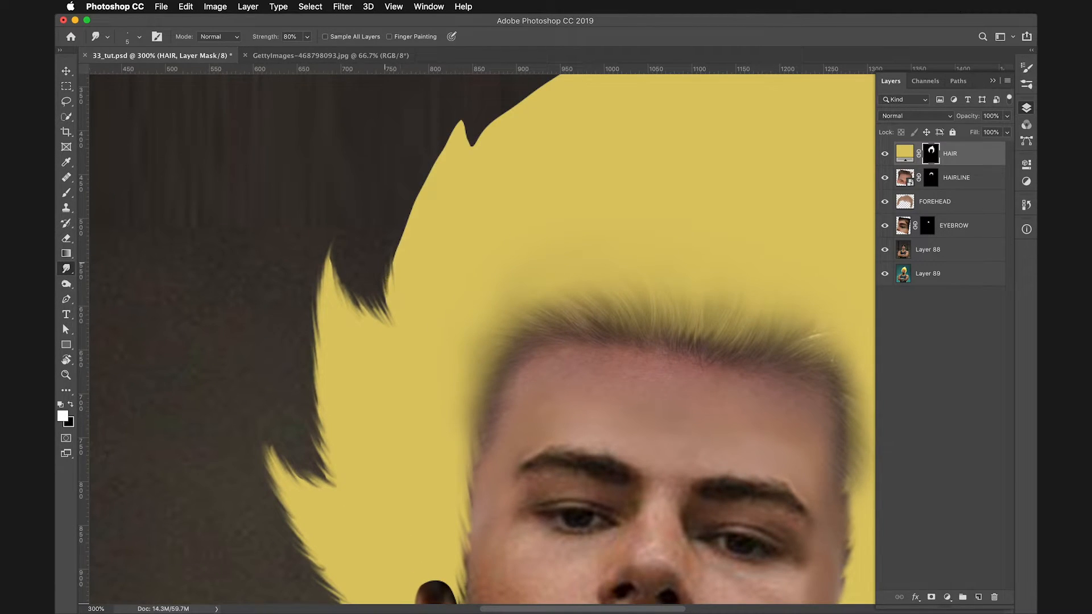
mouse_move(407, 211)
left_mouse_down()
mouse_move(466, 118)
mouse_move(437, 143)
mouse_move(412, 210)
left_mouse_up()
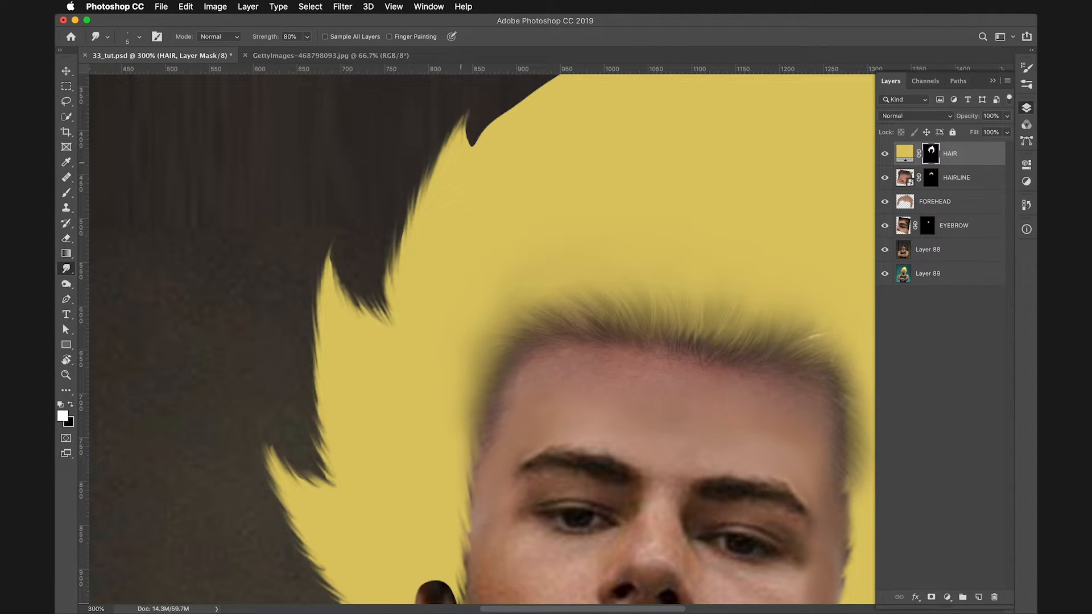
- Smudge strands along the upper-left hair edge to the tallest peak and down its right slope, undoing one stray stroke
left_click_drag(469, 145, 503, 116)
left_click_drag(583, 152, 544, 334)
mouse_move(448, 286)
left_mouse_down()
mouse_move(464, 279)
mouse_move(449, 299)
mouse_move(620, 195)
mouse_move(646, 193)
mouse_move(640, 250)
left_mouse_up()
left_click_drag(501, 266, 551, 225)
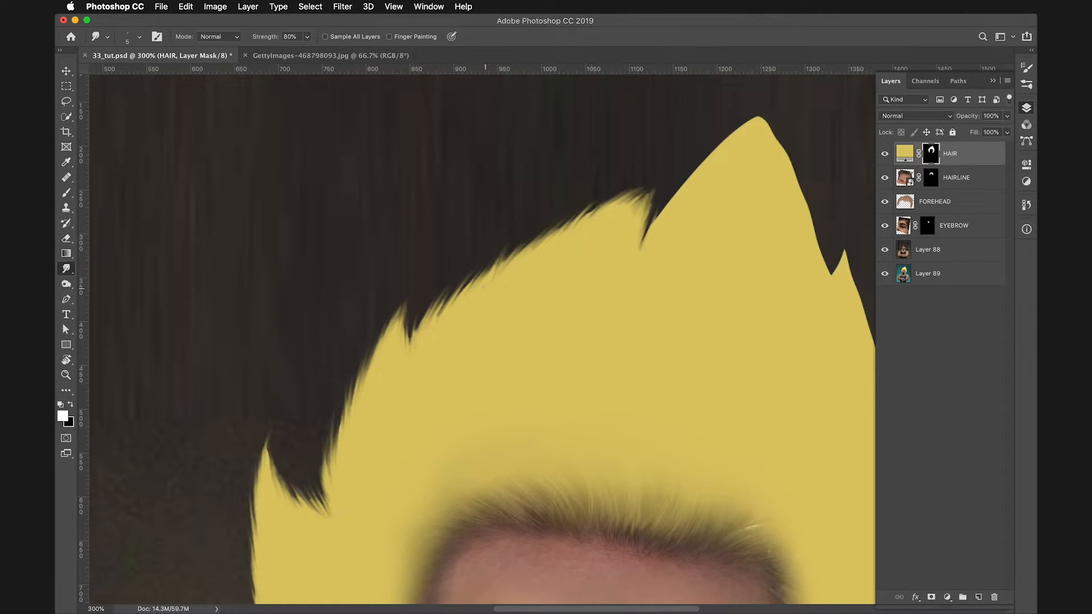
key("super+z")
mouse_move(644, 243)
left_mouse_down()
mouse_move(657, 203)
mouse_move(658, 228)
mouse_move(697, 162)
mouse_move(689, 188)
mouse_move(744, 142)
mouse_move(716, 136)
mouse_move(726, 128)
mouse_move(720, 155)
mouse_move(752, 108)
mouse_move(750, 138)
mouse_move(766, 135)
mouse_move(782, 171)
mouse_move(780, 139)
mouse_move(787, 146)
mouse_move(813, 228)
left_mouse_up()
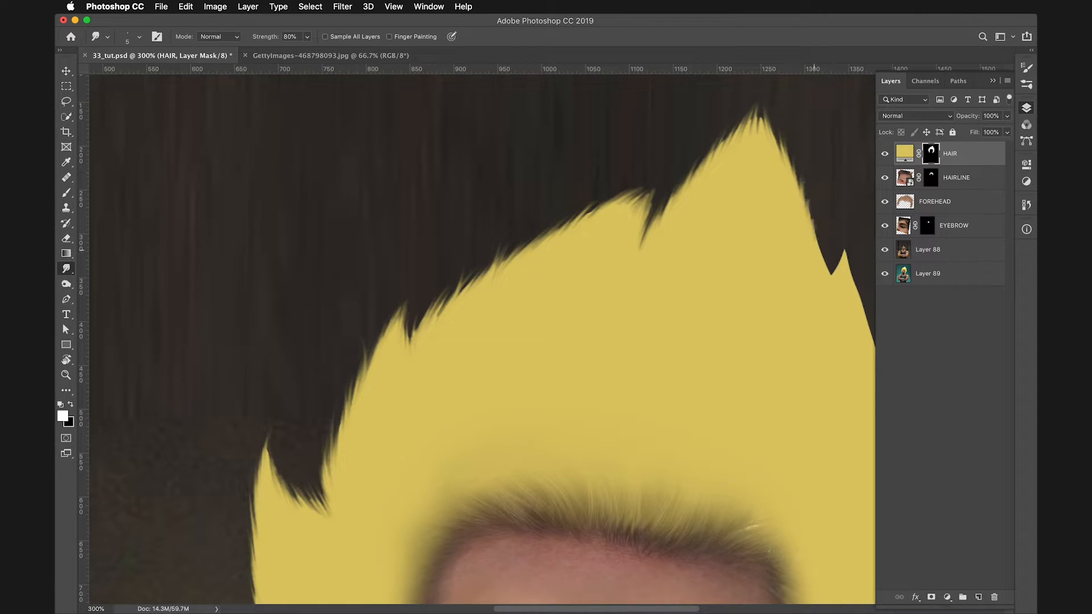
- Smudge fine strands along the right slope of the tallest hair peak and around the next two spikes on that side
left_click_drag(826, 281, 815, 242)
left_click_drag(785, 162, 775, 129)
mouse_move(774, 136)
left_mouse_down()
mouse_move(766, 108)
mouse_move(771, 141)
left_mouse_up()
left_click_drag(760, 124, 757, 98)
mouse_move(790, 248)
left_mouse_down()
mouse_move(502, 153)
mouse_move(545, 185)
mouse_move(555, 148)
mouse_move(581, 212)
mouse_move(597, 341)
mouse_move(592, 282)
left_mouse_up()
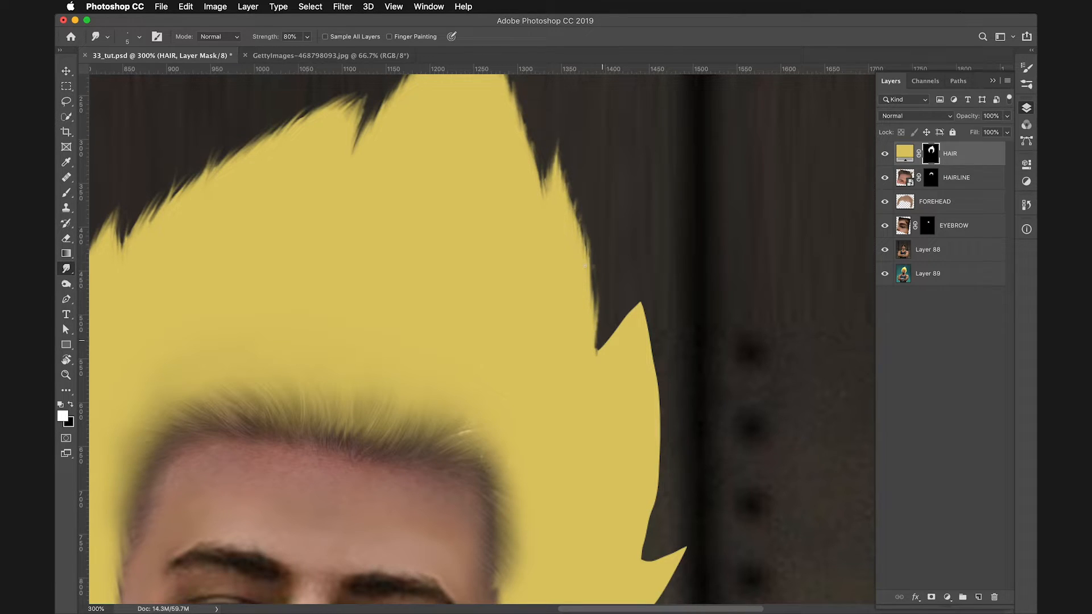
mouse_move(598, 352)
left_mouse_down()
mouse_move(638, 290)
mouse_move(650, 369)
left_mouse_up()
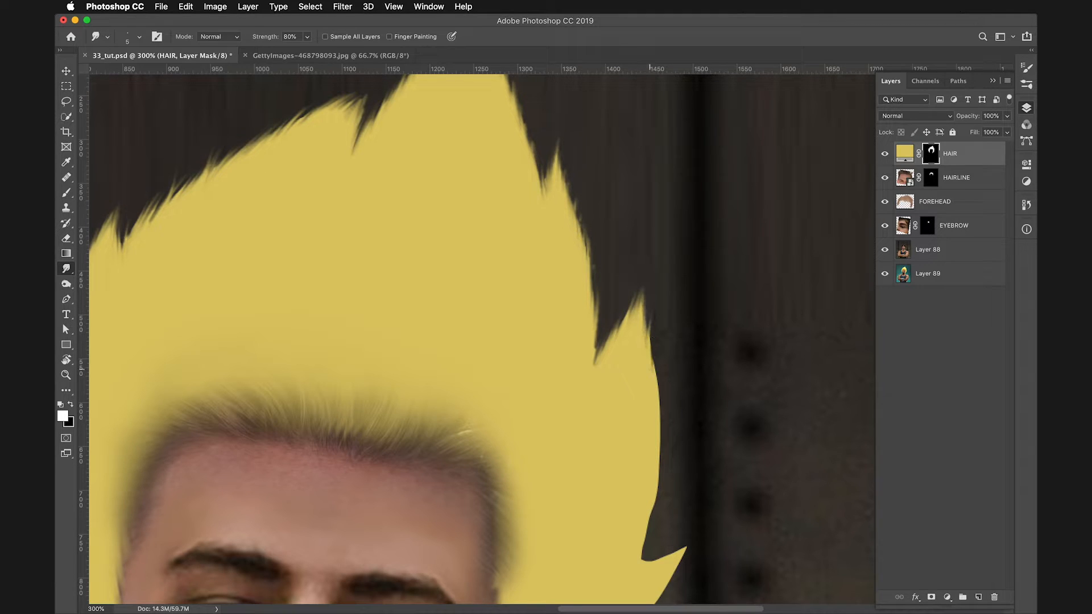
- Smudge strands up the right outer hair edge, from the notch above the eye-level side spike to the spike above
scroll(687, 425, "down", 5)
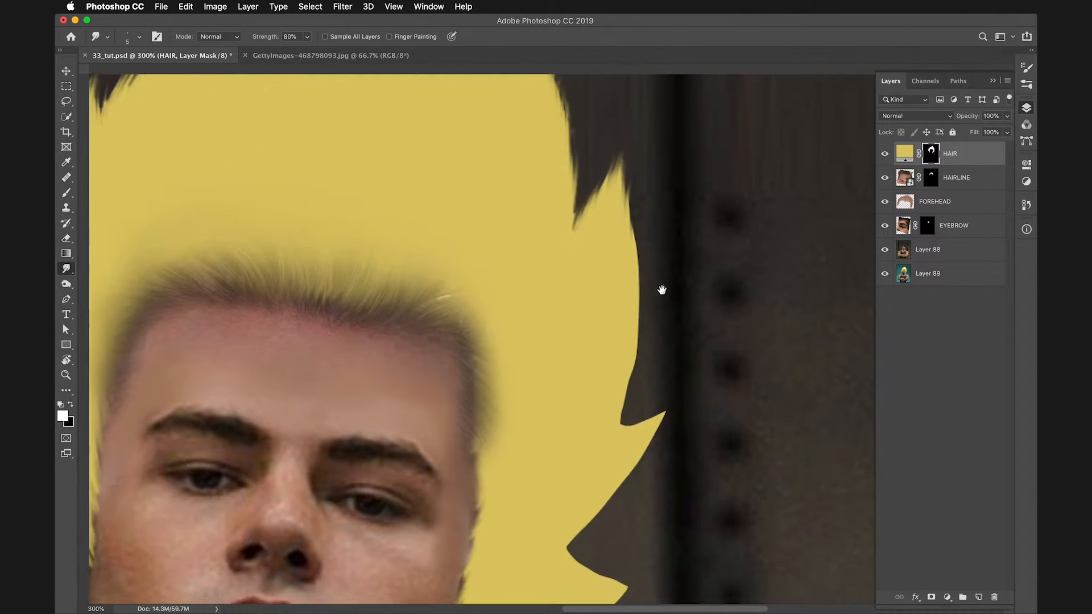
left_click_drag(621, 422, 633, 392)
mouse_move(622, 407)
left_mouse_down()
mouse_move(642, 365)
mouse_move(642, 313)
left_mouse_up()
left_click_drag(636, 323, 638, 235)
left_click_drag(630, 240, 634, 206)
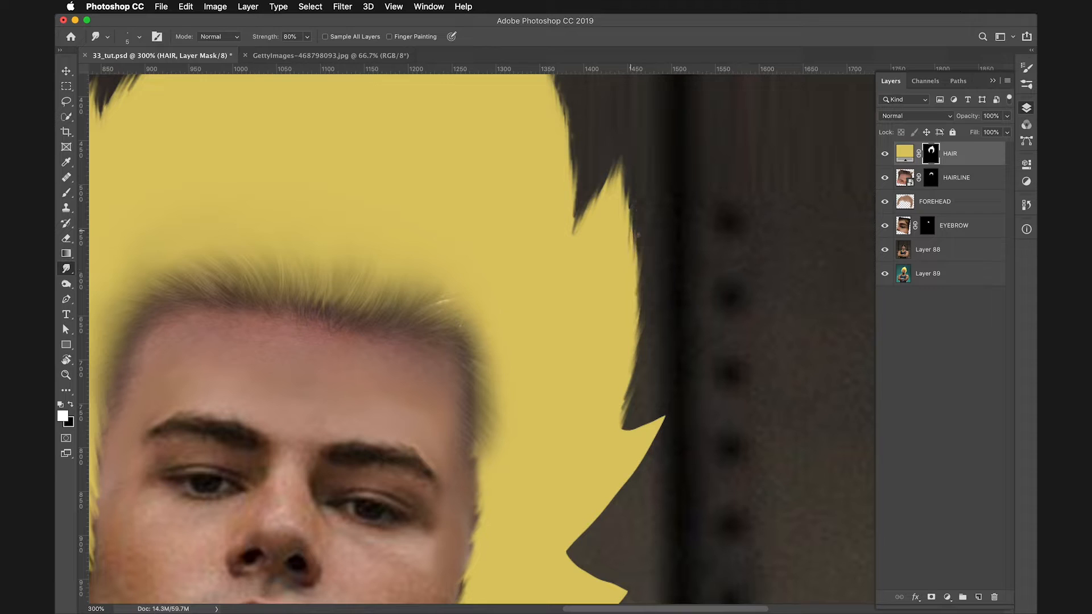
- Smudge strands into the notch and around the eye-level right side spike, continuing along its underside to the next notch
scroll(675, 399, "down", 5)
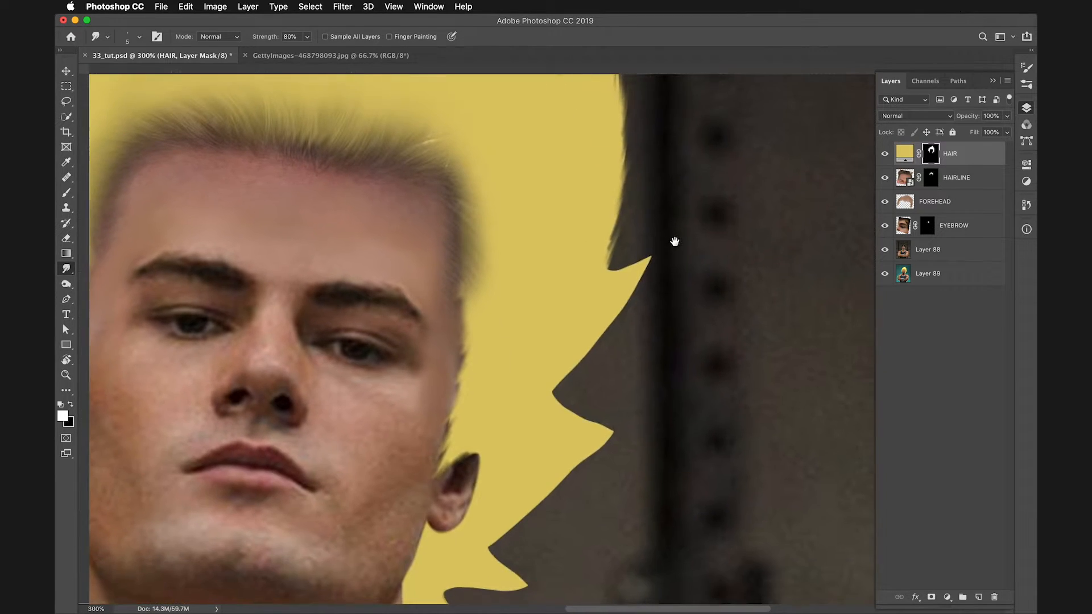
left_click_drag(604, 266, 618, 247)
left_click_drag(618, 252, 601, 289)
mouse_move(626, 269)
left_mouse_down()
mouse_move(604, 289)
mouse_move(613, 284)
left_mouse_up()
left_click_drag(638, 264, 624, 282)
mouse_move(646, 267)
left_mouse_down()
mouse_move(659, 252)
mouse_move(615, 322)
left_mouse_up()
left_click_drag(638, 293, 609, 324)
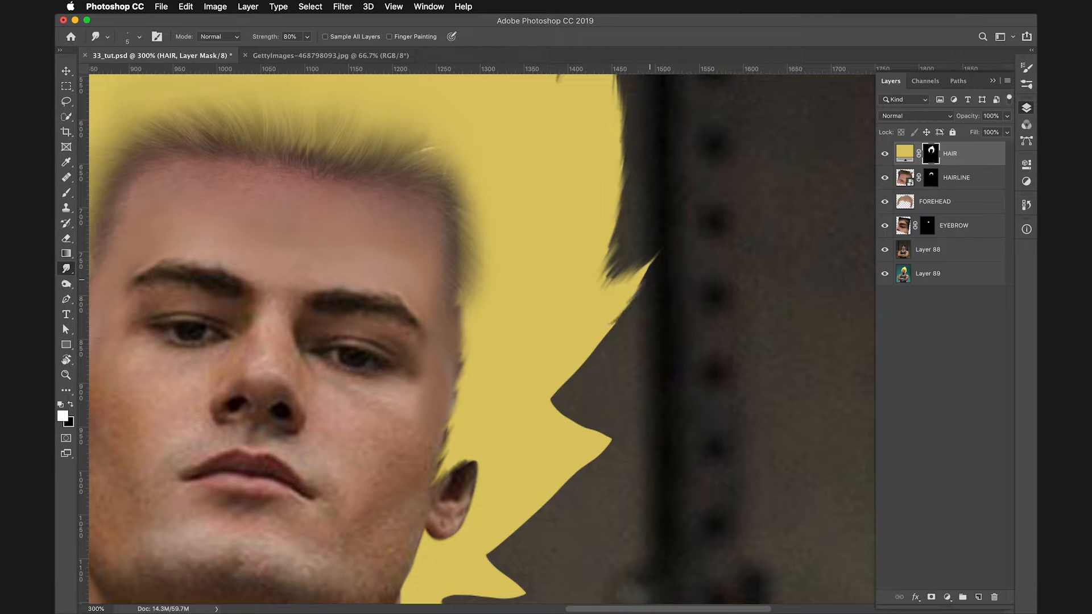
left_click_drag(634, 290, 659, 265)
left_click_drag(629, 311, 593, 343)
left_click_drag(568, 385, 543, 407)
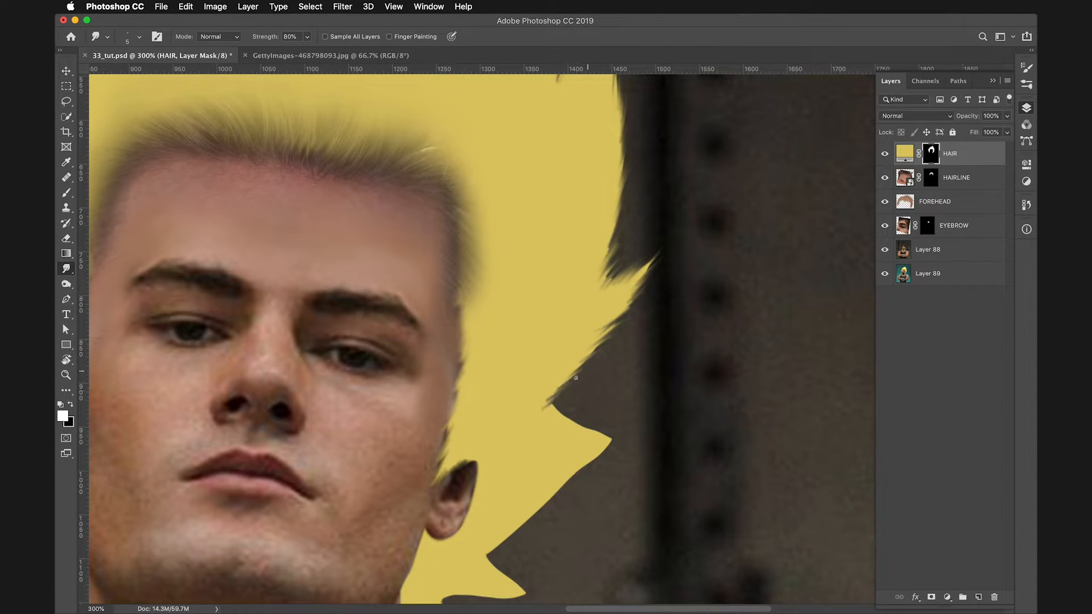
- Smudge strands around the lower right hair spikes down to the neck, undoing two strokes and reworking the lowest tips
left_click_drag(630, 451, 650, 256)
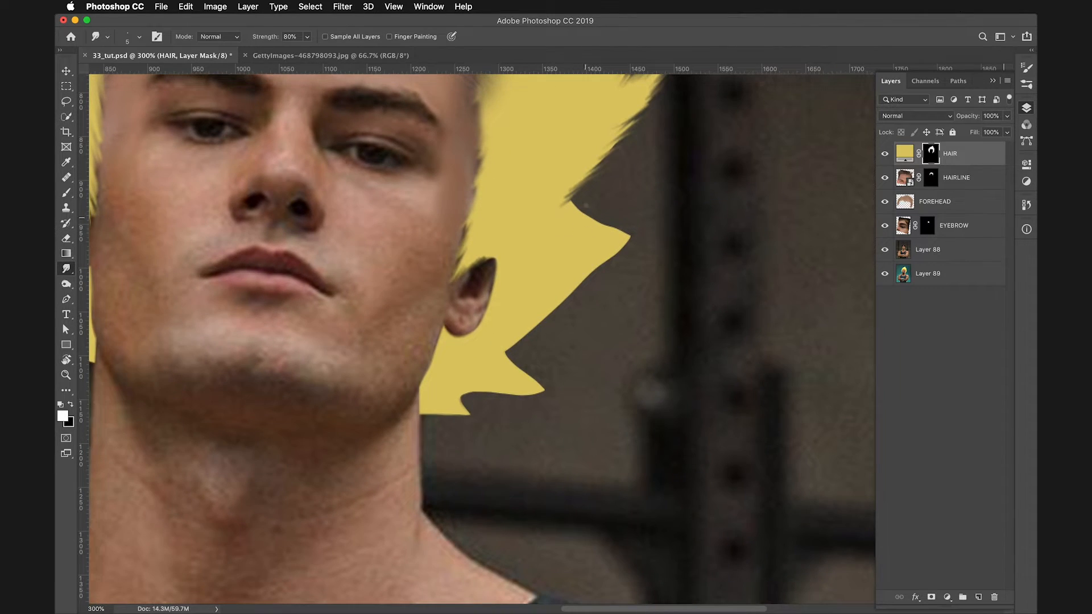
mouse_move(585, 201)
left_mouse_down()
mouse_move(565, 209)
mouse_move(605, 213)
mouse_move(631, 244)
left_mouse_up()
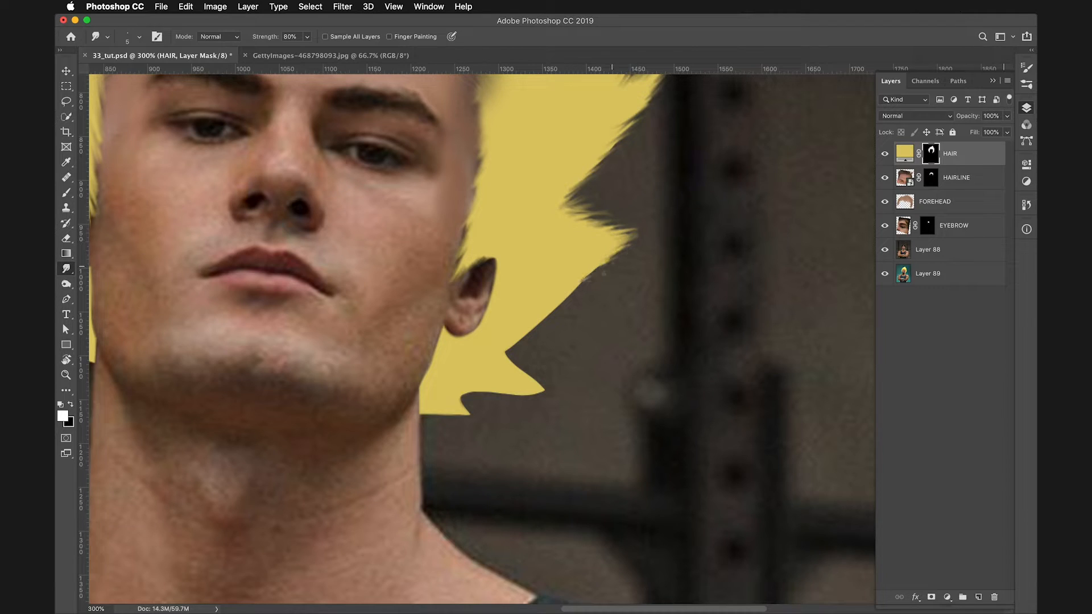
left_click_drag(582, 289, 535, 327)
left_click_drag(508, 356, 527, 371)
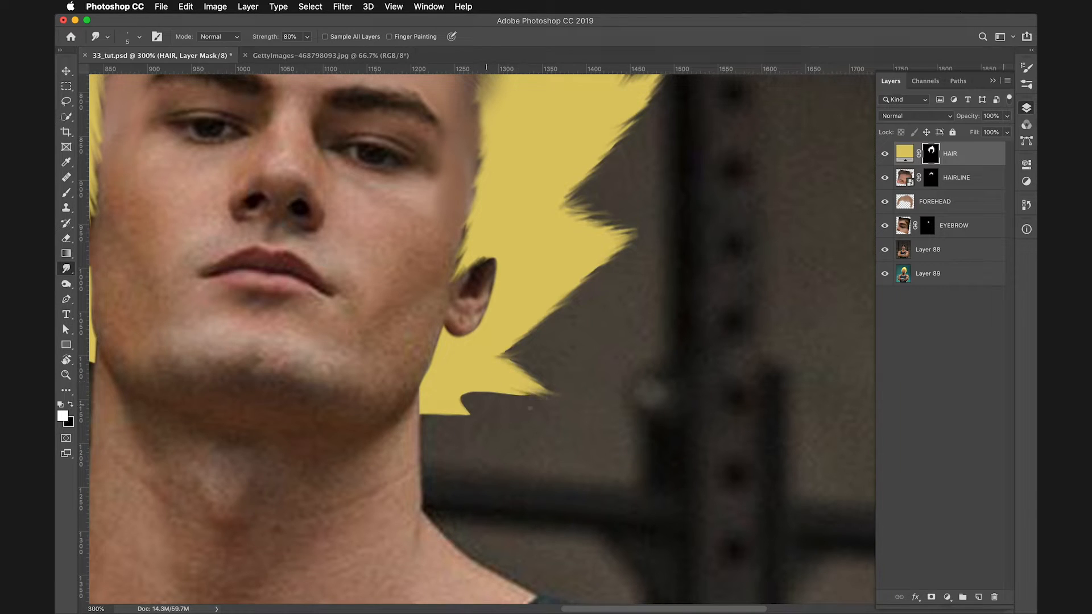
mouse_move(475, 396)
left_mouse_down()
mouse_move(442, 395)
mouse_move(479, 420)
mouse_move(440, 418)
left_mouse_up()
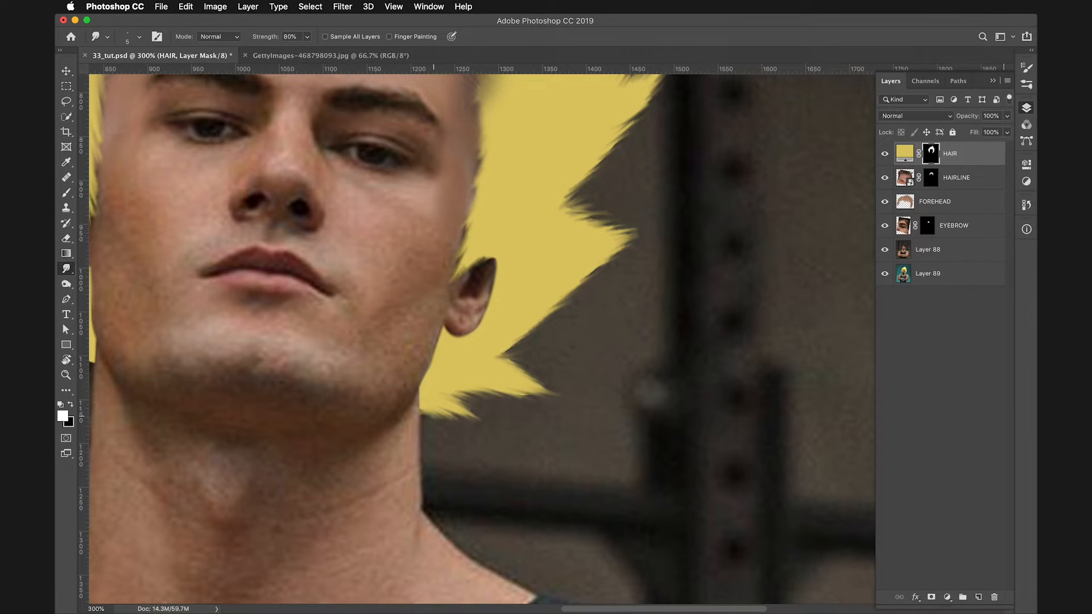
key("alt+super+z")
key("alt+super+z")
left_click_drag(454, 411, 469, 422)
mouse_move(522, 375)
left_mouse_down()
mouse_move(547, 382)
mouse_move(542, 373)
left_mouse_up()
mouse_move(510, 364)
left_mouse_down()
mouse_move(539, 369)
mouse_move(525, 359)
left_mouse_up()
key("super+minus")
key("super+minus")
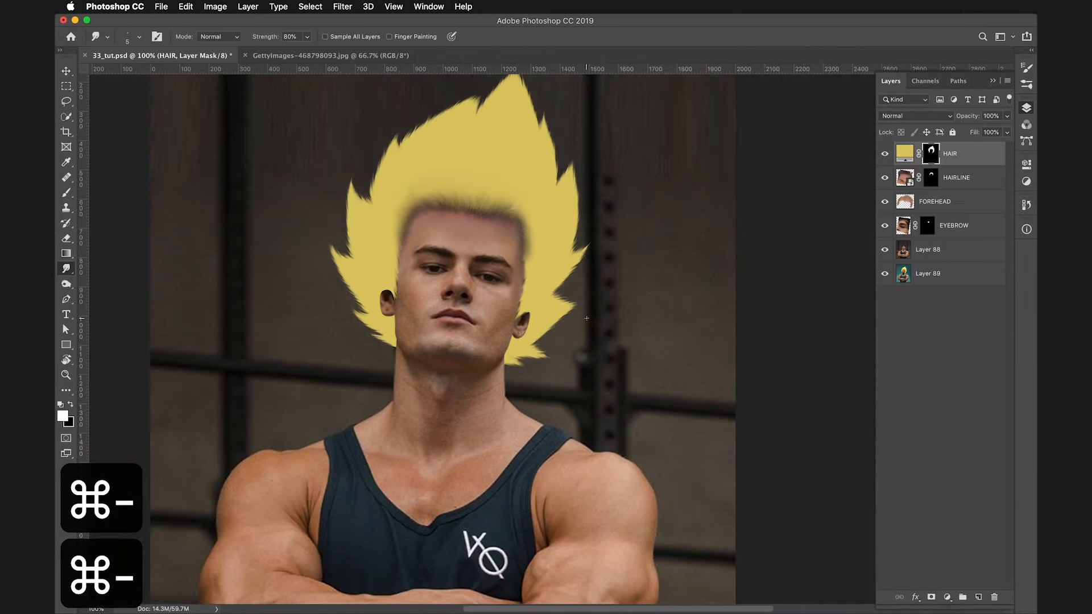
left_click_drag(524, 249, 583, 279)
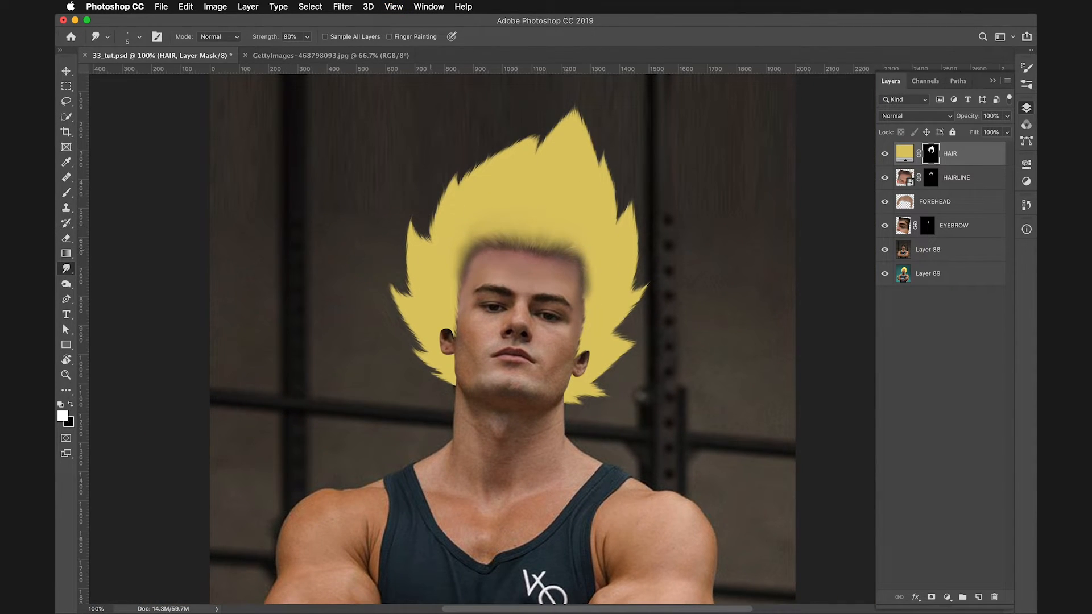
key("super+equal")
left_click_drag(552, 227, 603, 302)
key("super+minus")
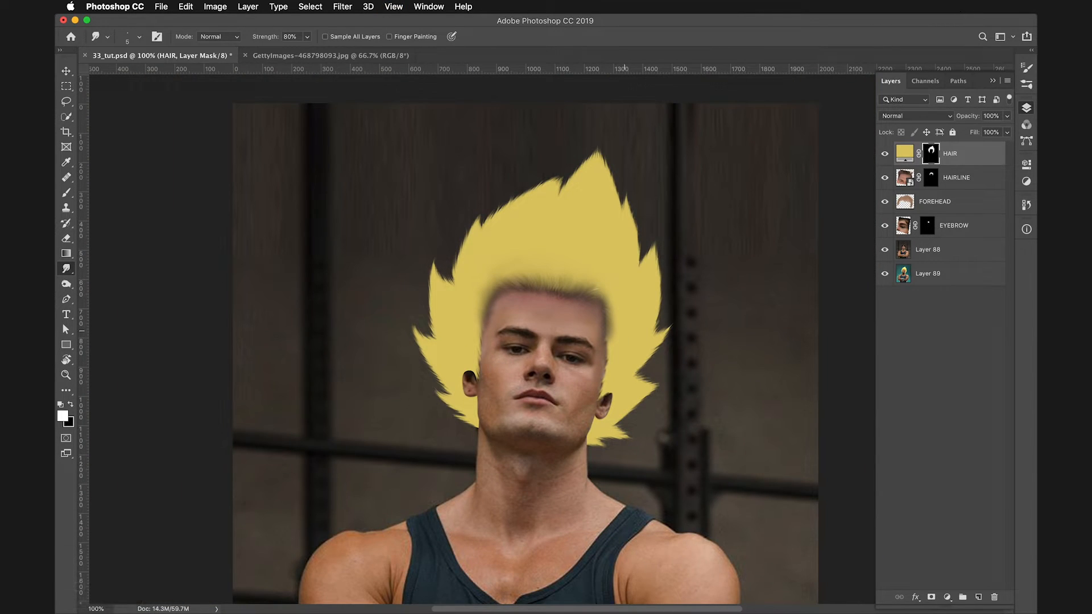
- Try reshaping the hair outline with larger soft smudge brushes, from 61 px up to 160 px, and undo the strokes
left_click_drag(460, 378, 476, 378, "ctrl+alt")
key("super+z")
key("alt+super+z")
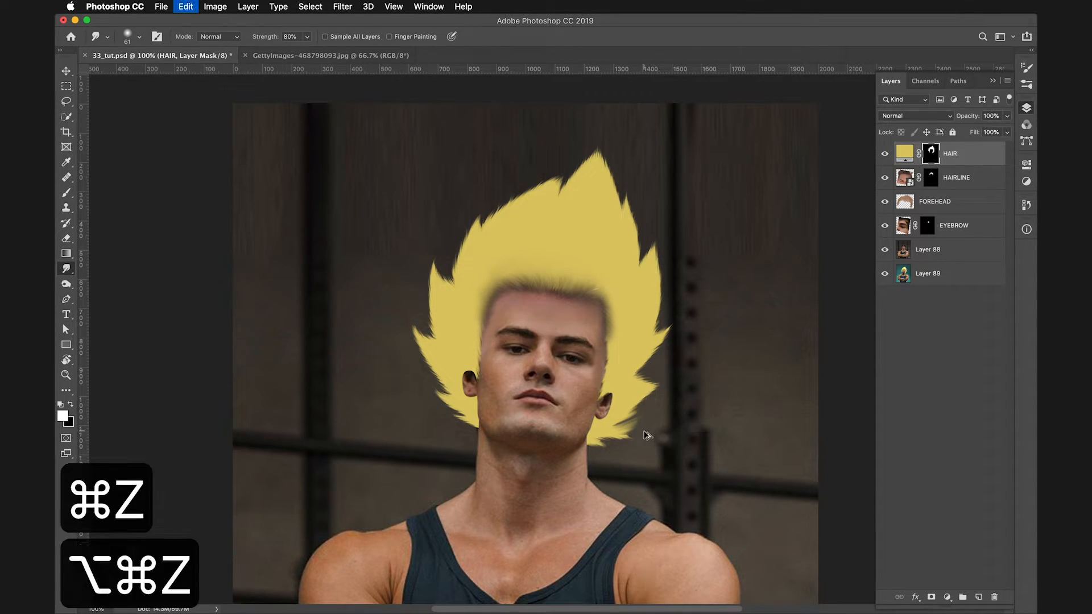
key("alt+super+z")
key("alt+super+z")
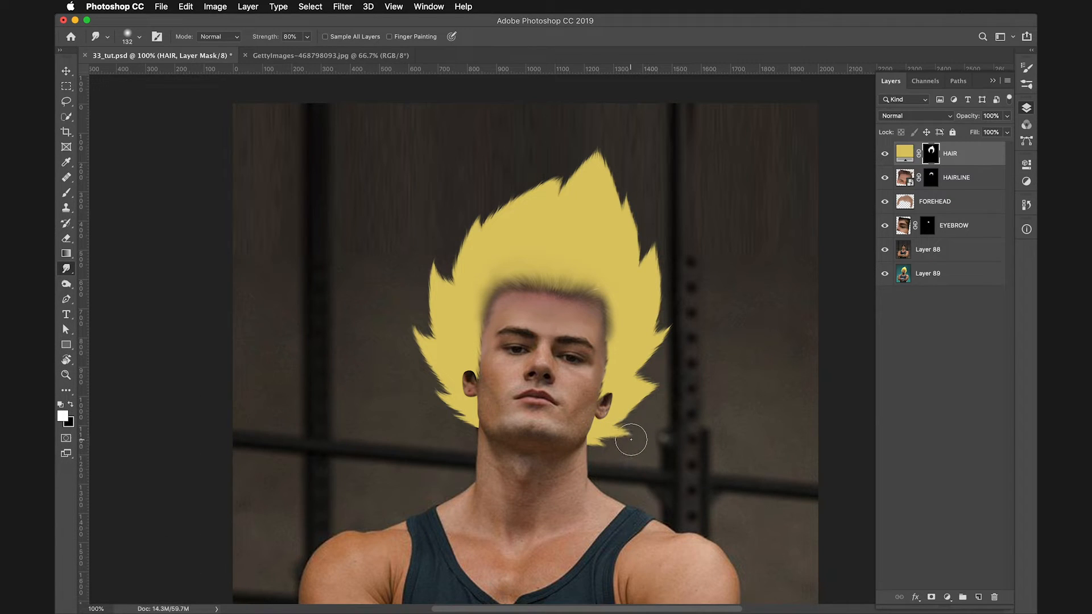
key("z")
key("alt+super+z")
key("alt+super+z")
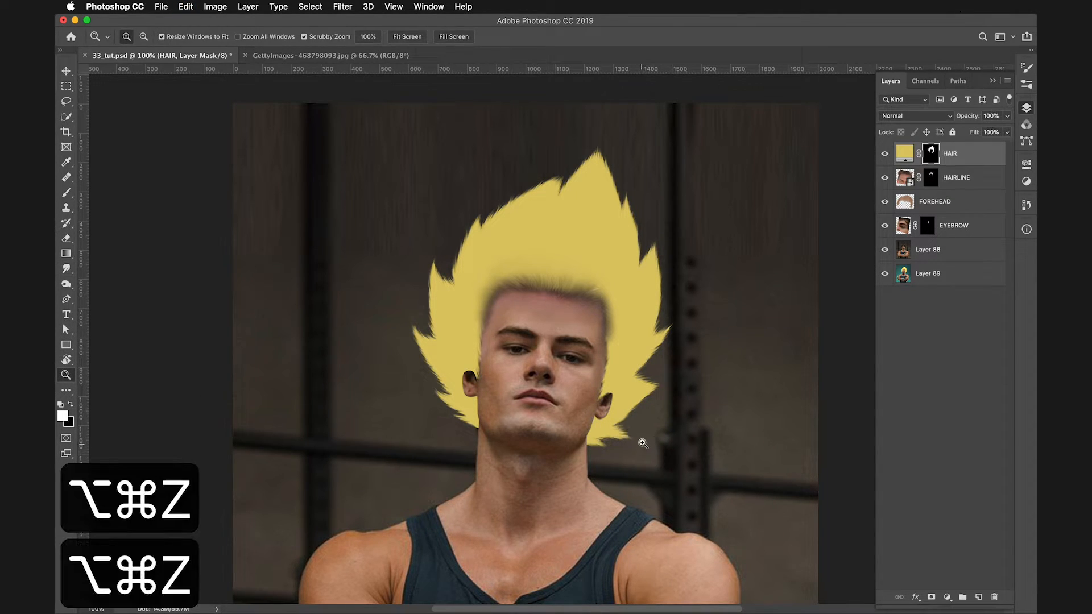
right_click(638, 390)
left_click(627, 391)
key("r")
left_click_drag(640, 413, 647, 413)
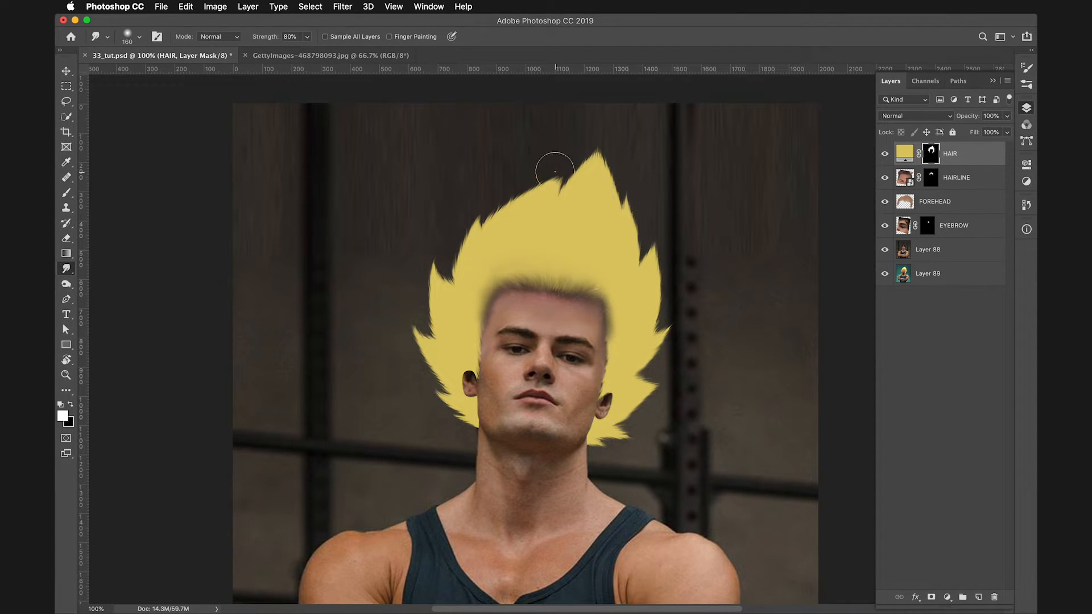
left_click_drag(547, 178, 539, 175)
- Warp the hair mask with a custom warp, pulling its left side inward and slightly raising the lower right corner
key("super+t")
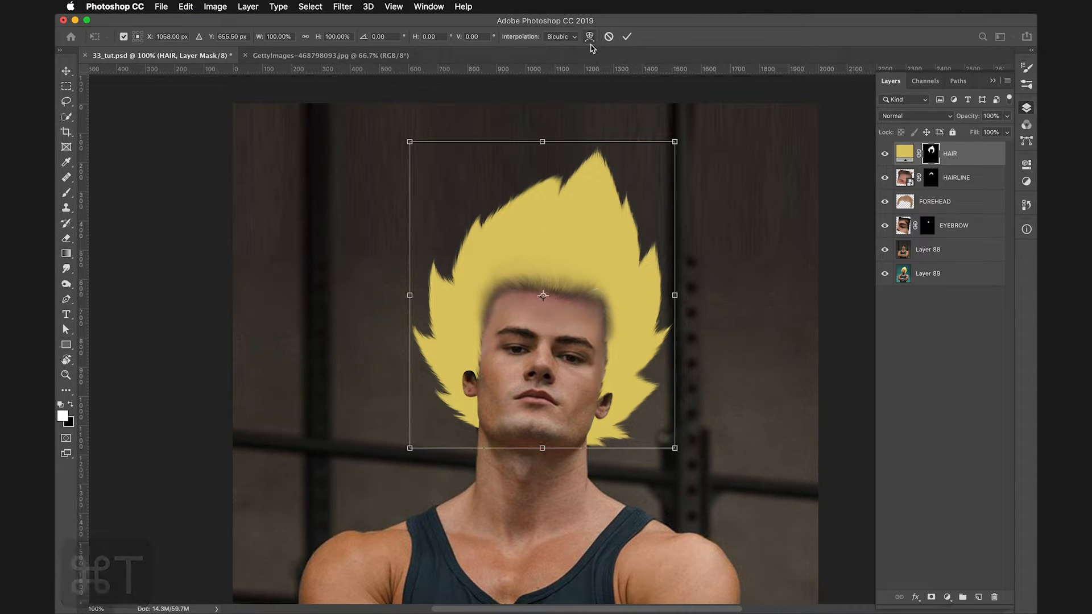
left_click(592, 37)
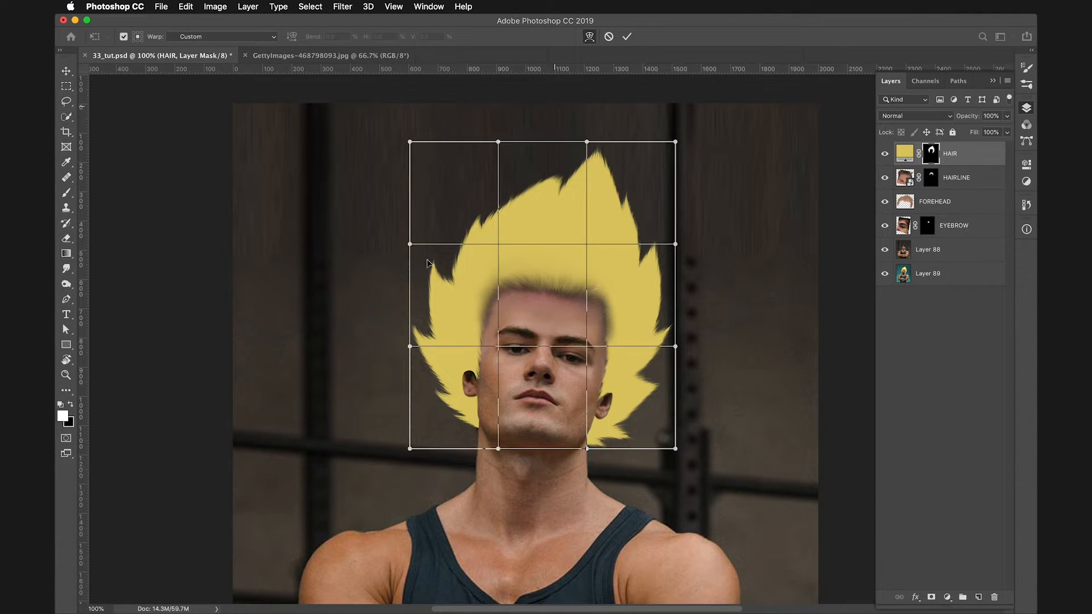
left_click_drag(414, 262, 426, 267)
left_click_drag(484, 216, 479, 217)
left_click_drag(422, 323, 429, 325)
left_click_drag(471, 363, 470, 359)
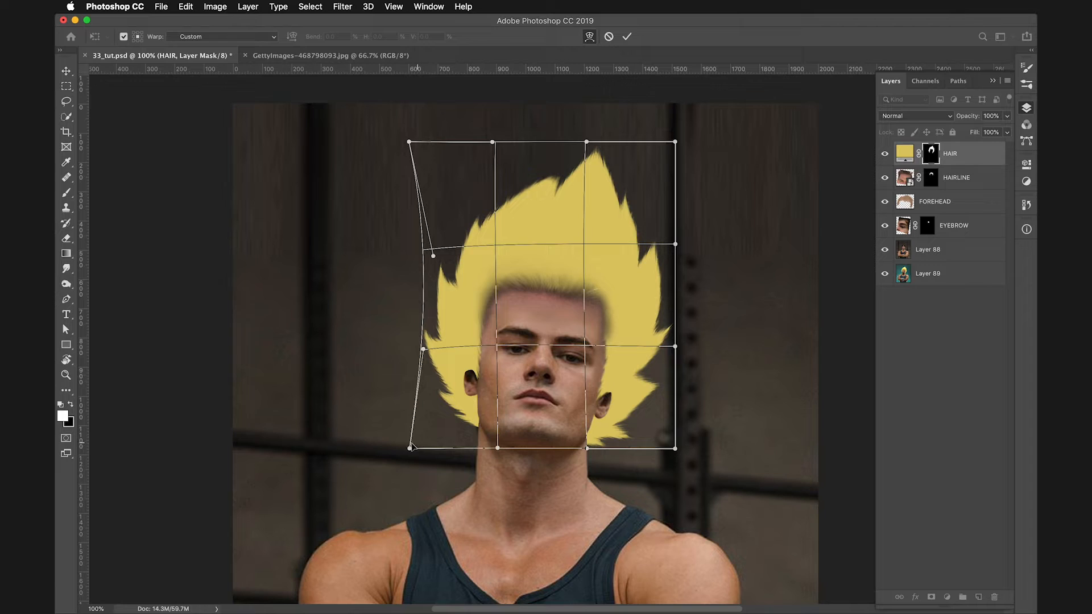
mouse_move(676, 438)
left_mouse_down()
mouse_move(685, 420)
mouse_move(675, 419)
left_mouse_up()
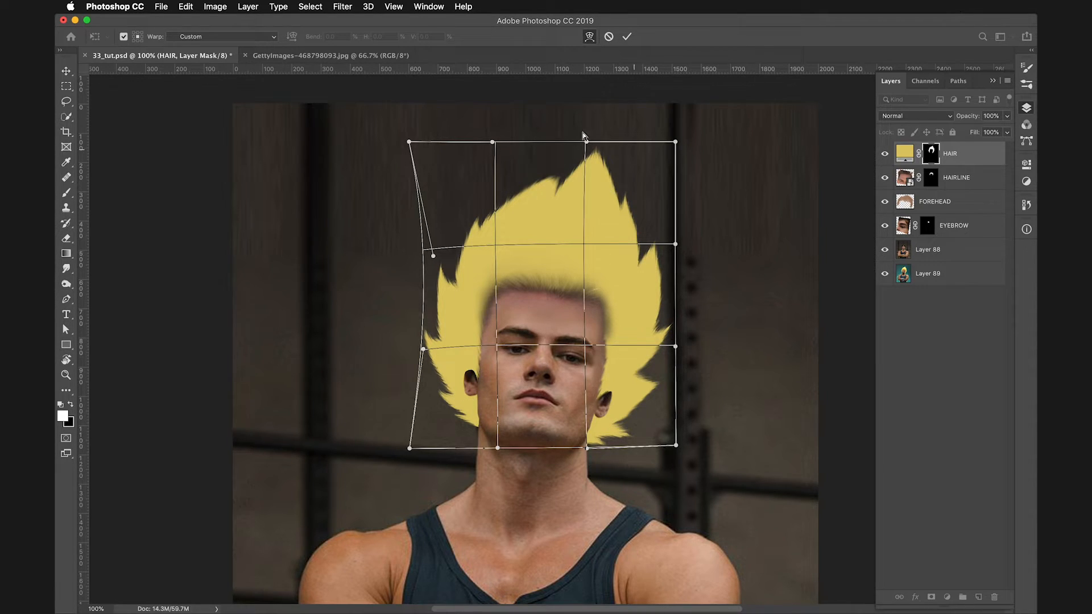
left_click(626, 37)
- Undo and redo the warp repeatedly to compare the hair shape before and after
key("super+z")
key("super+z")
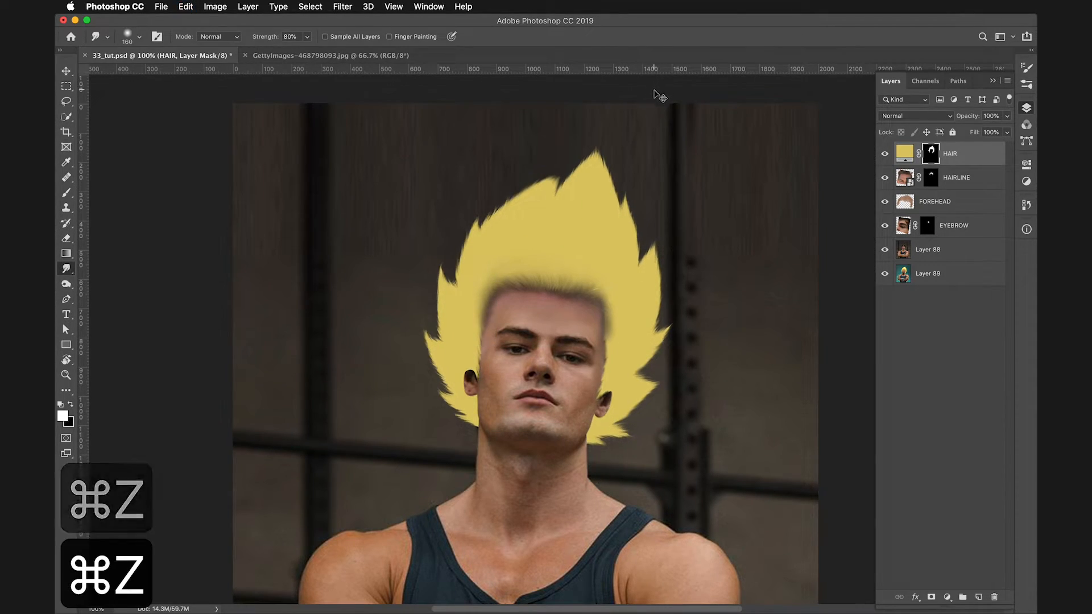
key("super+z")
key("super+z")
key("super+z")
key("super+z")
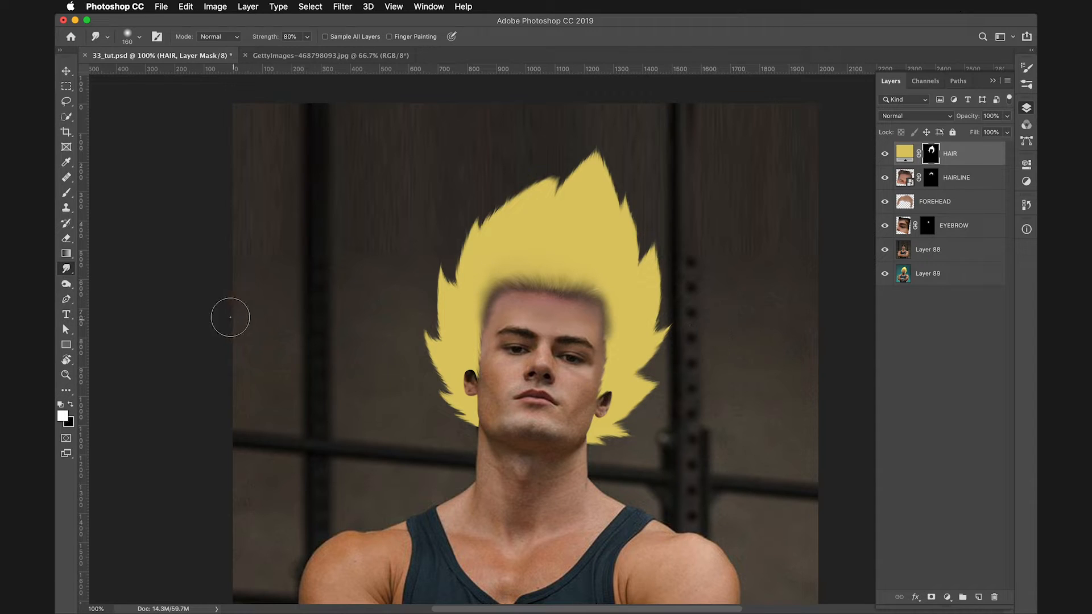
- Smudge longer strands along the left outer hair edge with a 7 px brush, including the side spikes and neck tips
key("super+equal")
mouse_move(364, 288)
left_mouse_down()
mouse_move(307, 285)
mouse_move(329, 310)
mouse_move(323, 234)
left_mouse_up()
left_click_drag(339, 343, 323, 323)
left_click_drag(370, 233, 365, 182)
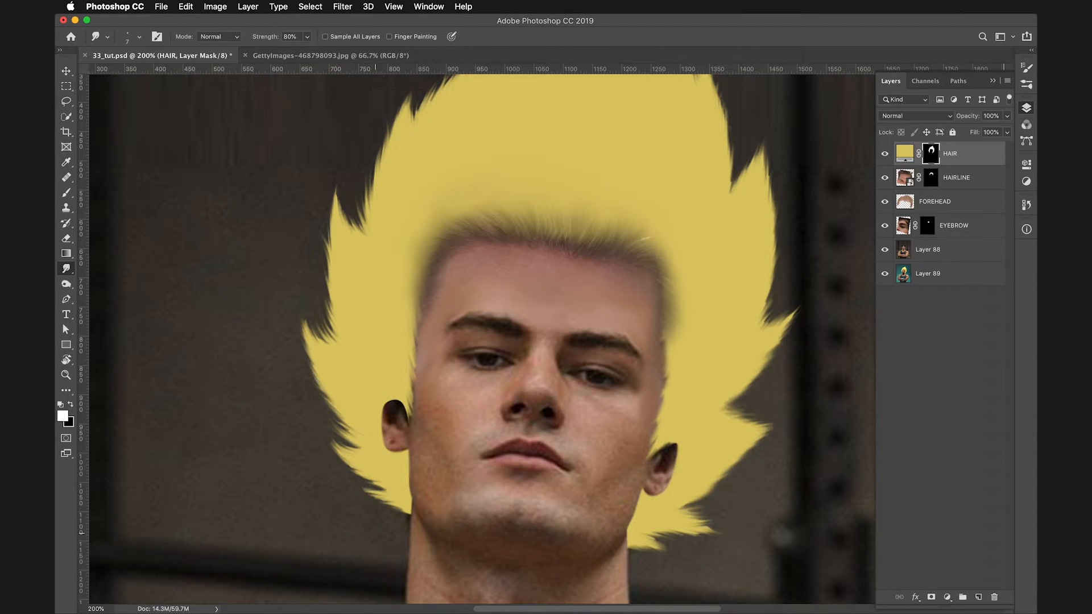
left_click_drag(403, 510, 391, 505)
- Lengthen the strands on the lower right hair spikes and deepen the notches between them with the 7 px smudge brush
mouse_move(638, 545)
left_mouse_down()
mouse_move(665, 557)
mouse_move(727, 537)
left_mouse_up()
left_click_drag(690, 504, 712, 491)
mouse_move(773, 414)
left_mouse_down()
mouse_move(732, 427)
mouse_move(725, 405)
left_mouse_up()
left_click_drag(743, 391, 758, 380)
- Smudge longer strands into the upper right side spike and deepen the notches along that outer edge
key("space")
left_click_drag(718, 305, 646, 350)
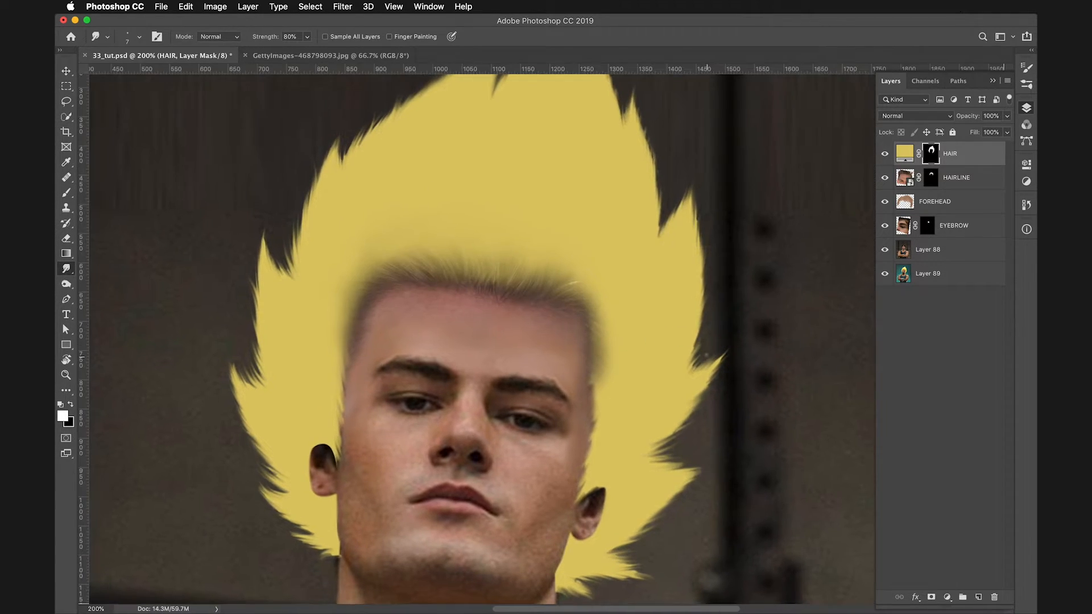
mouse_move(691, 229)
left_mouse_down()
mouse_move(696, 181)
mouse_move(654, 246)
mouse_move(662, 185)
left_mouse_up()
left_click_drag(659, 221, 663, 192)
left_click_drag(656, 232, 663, 205)
mouse_move(659, 232)
left_mouse_down()
mouse_move(664, 196)
mouse_move(646, 246)
mouse_move(642, 237)
left_mouse_up()
left_click_drag(619, 195, 621, 173)
- Smudge a deeper notch left of the tallest peak and pull more strands around the top of the hair
left_click_drag(501, 146, 495, 166)
mouse_move(493, 165)
left_mouse_down()
mouse_move(504, 139)
mouse_move(483, 180)
left_mouse_up()
left_click_drag(483, 141, 494, 126)
left_click_drag(491, 143, 501, 123)
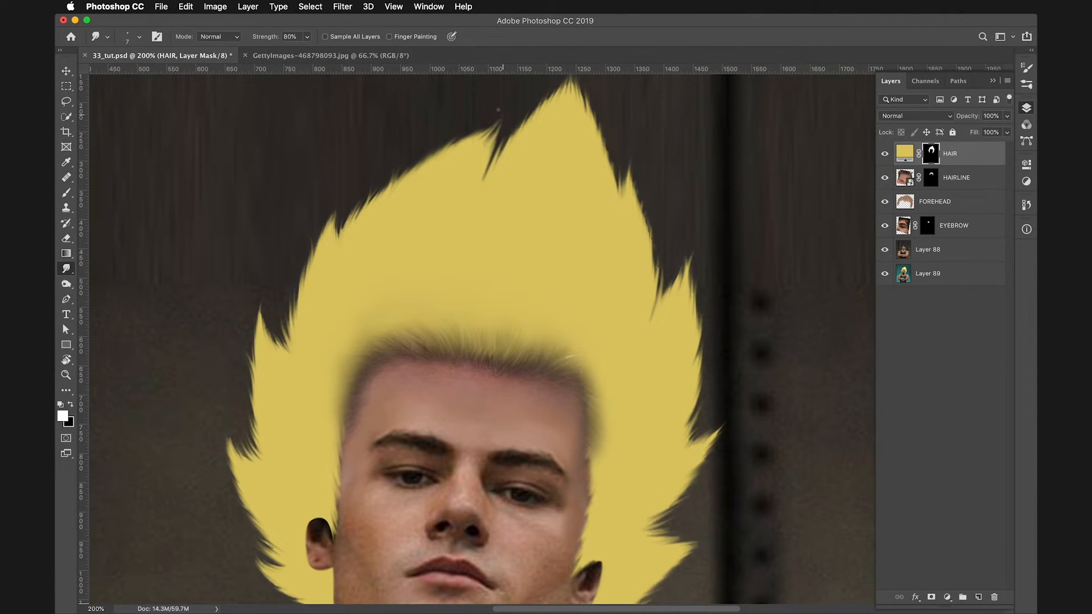
left_click_drag(553, 154, 526, 216)
mouse_move(542, 161)
left_mouse_down()
mouse_move(540, 131)
mouse_move(541, 164)
mouse_move(554, 171)
left_mouse_up()
left_click_drag(555, 151, 563, 183)
left_click_drag(461, 237, 482, 196)
- Smudge the forehead hairline into fine strands across its width and at both temples, undoing one stray stroke
mouse_move(617, 302)
left_mouse_down()
mouse_move(668, 122)
mouse_move(666, 178)
left_mouse_up()
key("ctrl+r")
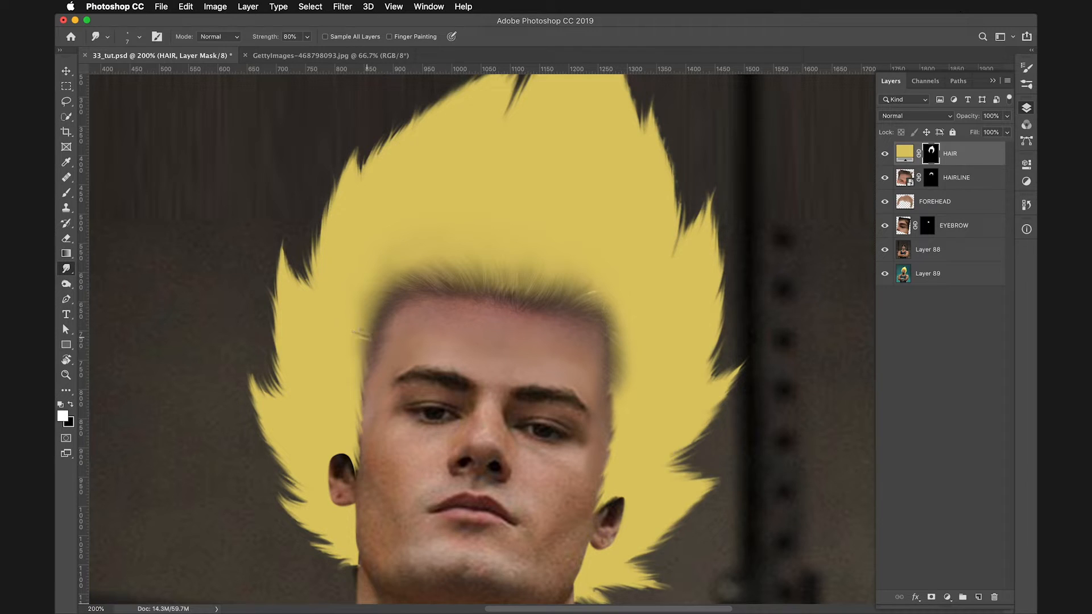
key("super+z")
left_click_drag(449, 264, 430, 281)
mouse_move(557, 265)
left_mouse_down()
mouse_move(544, 296)
mouse_move(555, 298)
left_mouse_up()
mouse_move(374, 344)
left_mouse_down()
mouse_move(357, 348)
mouse_move(360, 332)
mouse_move(407, 307)
left_mouse_up()
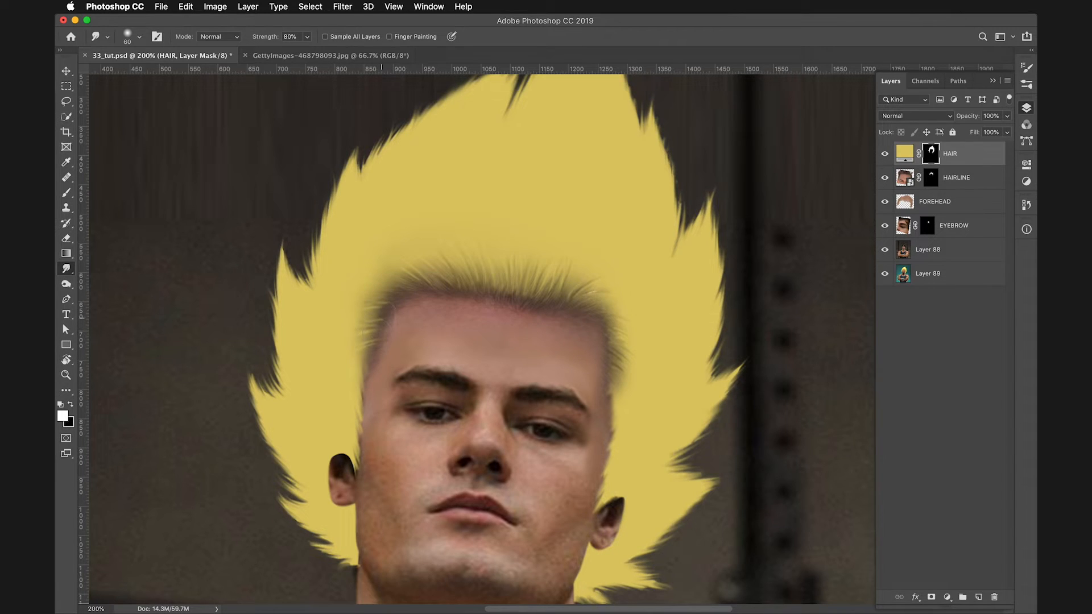
left_click_drag(401, 288, 420, 287)
mouse_move(505, 296)
left_mouse_down()
mouse_move(513, 276)
mouse_move(557, 276)
left_mouse_up()
left_click_drag(541, 349, 530, 341)
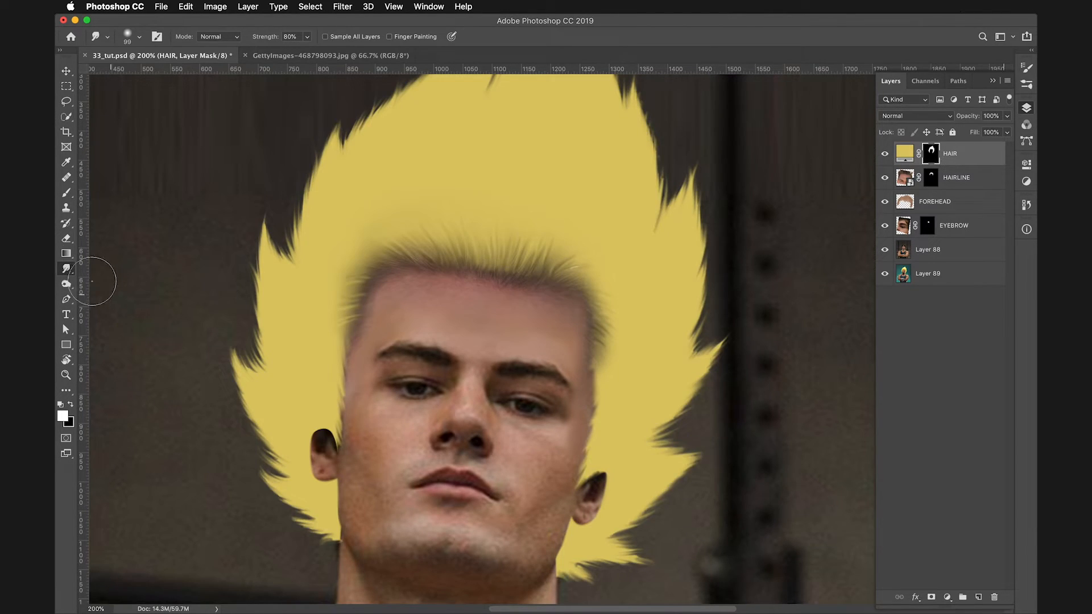
- Paint white on the HAIR mask over both eyebrows with a 19 px brush to turn them yellow
left_click(66, 192)
mouse_move(440, 342)
left_mouse_down()
mouse_move(385, 339)
mouse_move(383, 366)
mouse_move(394, 369)
mouse_move(314, 357)
mouse_move(393, 370)
left_mouse_up()
key("super+equal")
left_click(388, 366)
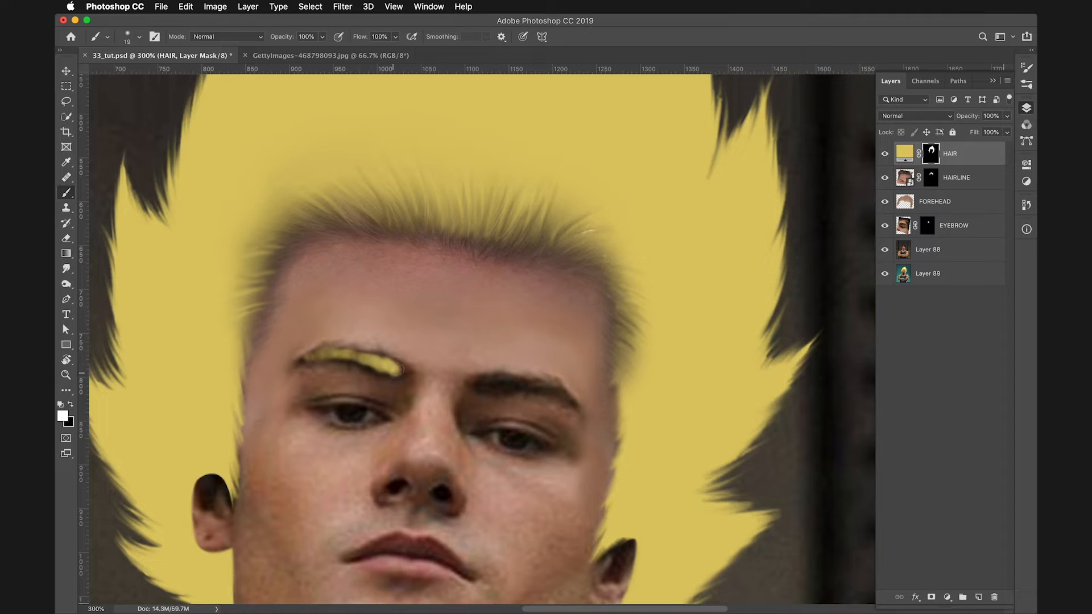
mouse_move(494, 380)
left_mouse_down()
mouse_move(477, 382)
mouse_move(538, 385)
mouse_move(573, 401)
left_mouse_up()
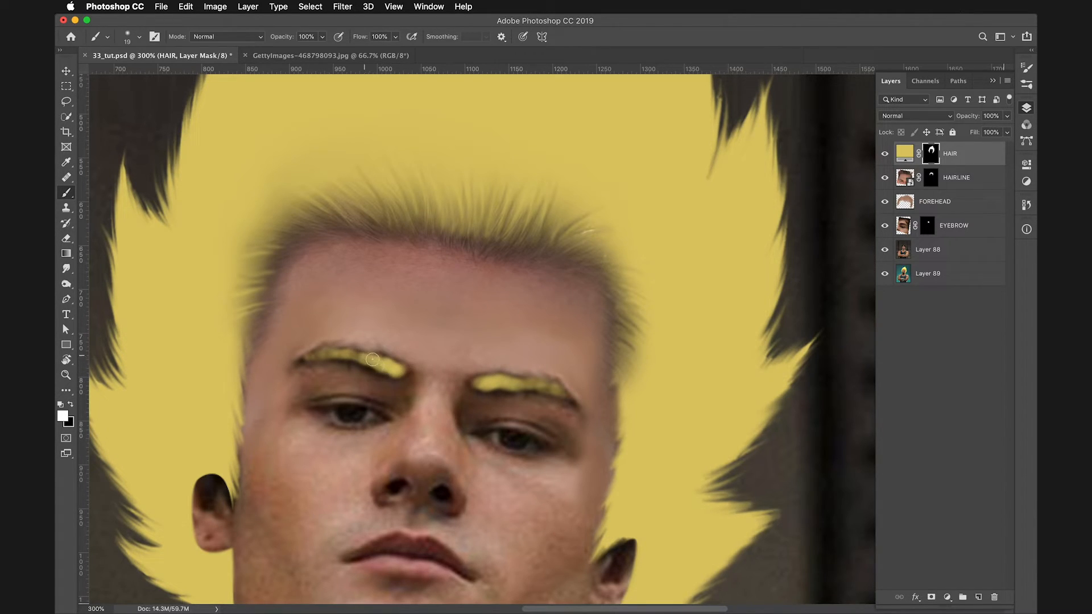
left_click_drag(361, 358, 298, 362)
left_click_drag(322, 357, 401, 359)
left_click_drag(486, 379, 536, 387)
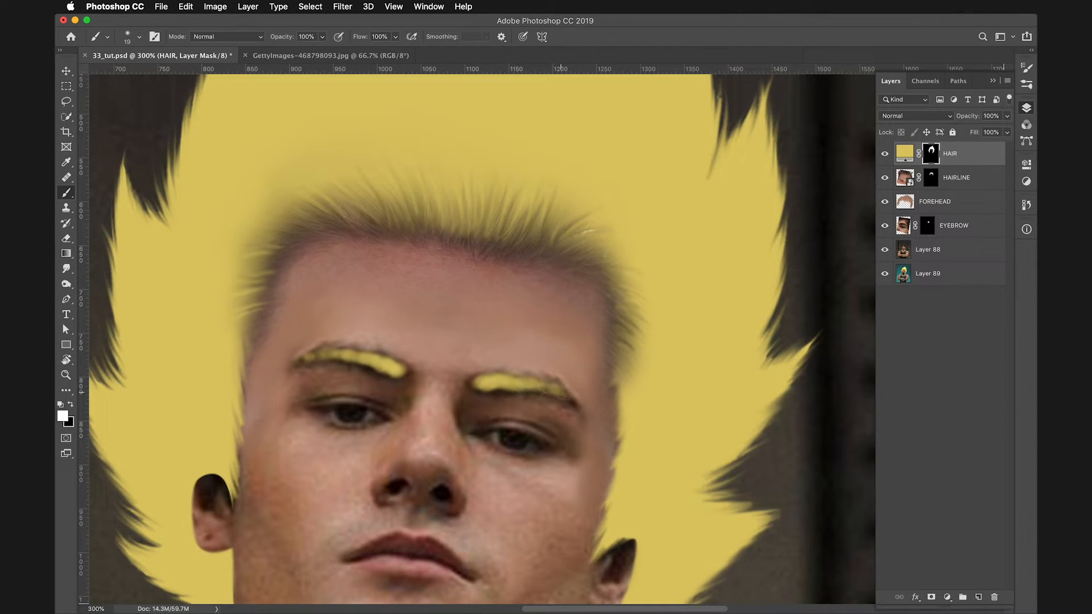
- Smudge the yellow edges of both eyebrows on the HAIR mask into short hairs with a 7 px brush at 80% strength
left_click_drag(455, 321, 465, 256)
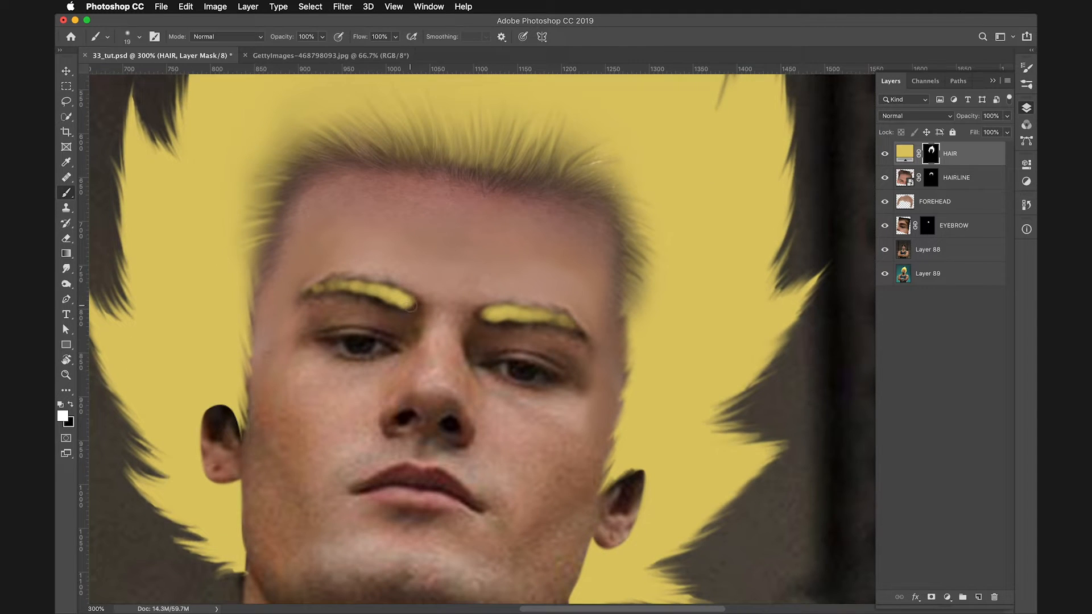
left_click(67, 270)
left_click_drag(411, 297, 312, 308)
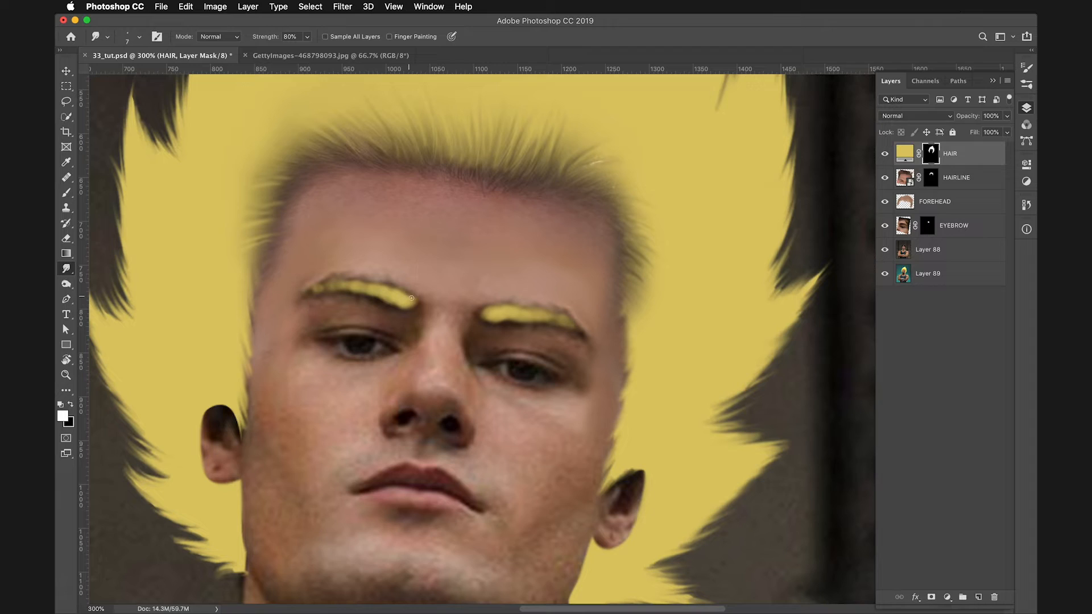
left_click_drag(399, 294, 401, 295)
left_click_drag(352, 291, 338, 290)
left_click_drag(497, 324, 507, 321)
key("b")
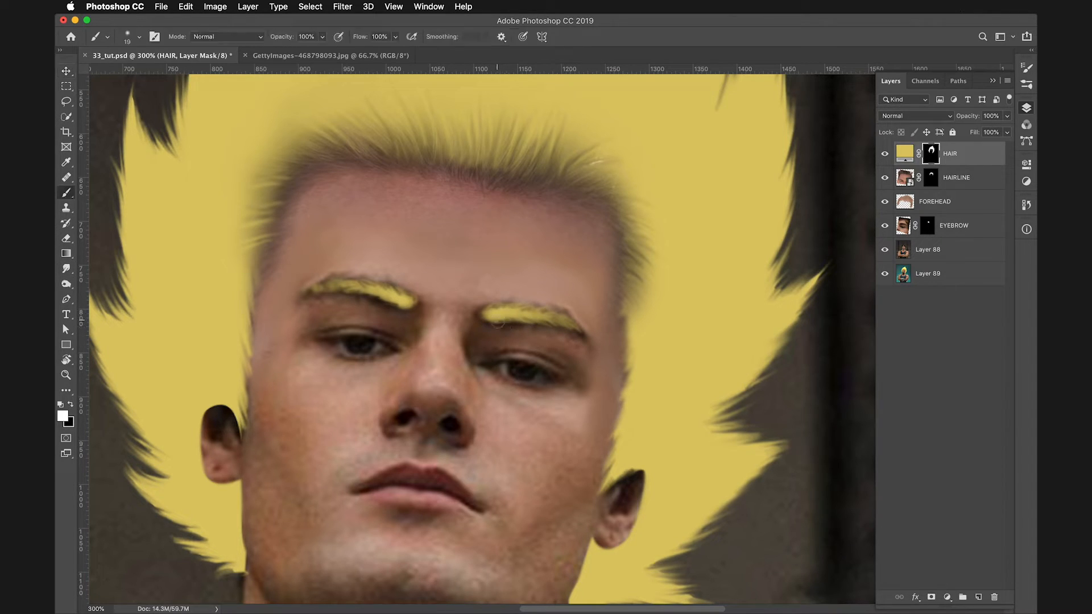
left_click_drag(503, 303, 554, 320)
left_click_drag(399, 295, 392, 291)
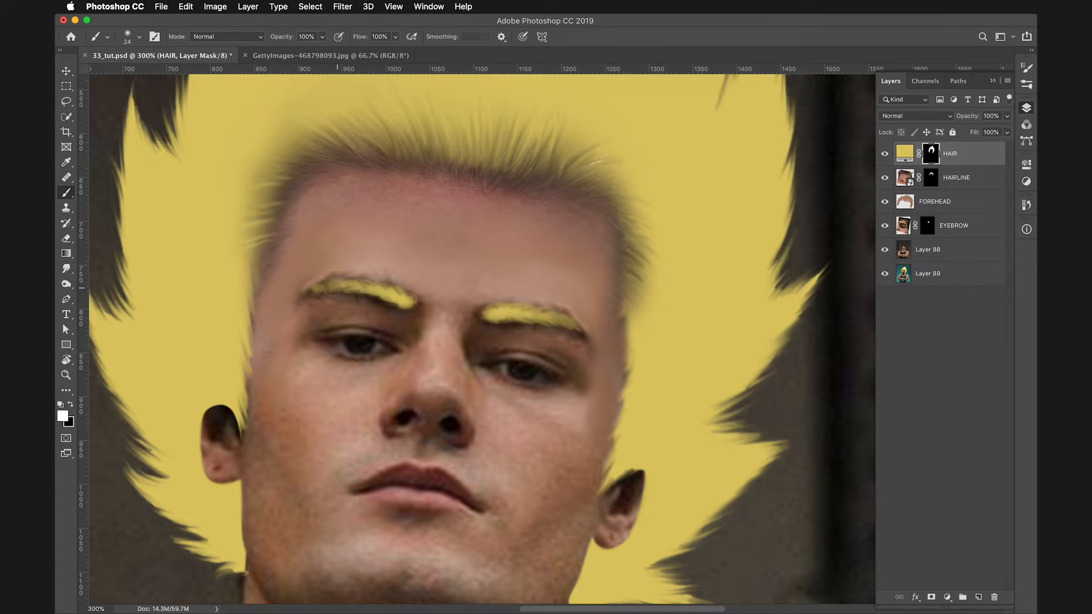
- Compare the whole portrait with and without the HAIR layer
key("super+minus")
key("super+minus")
left_click(885, 155)
left_click(885, 155)
left_click(885, 154)
left_click(885, 154)
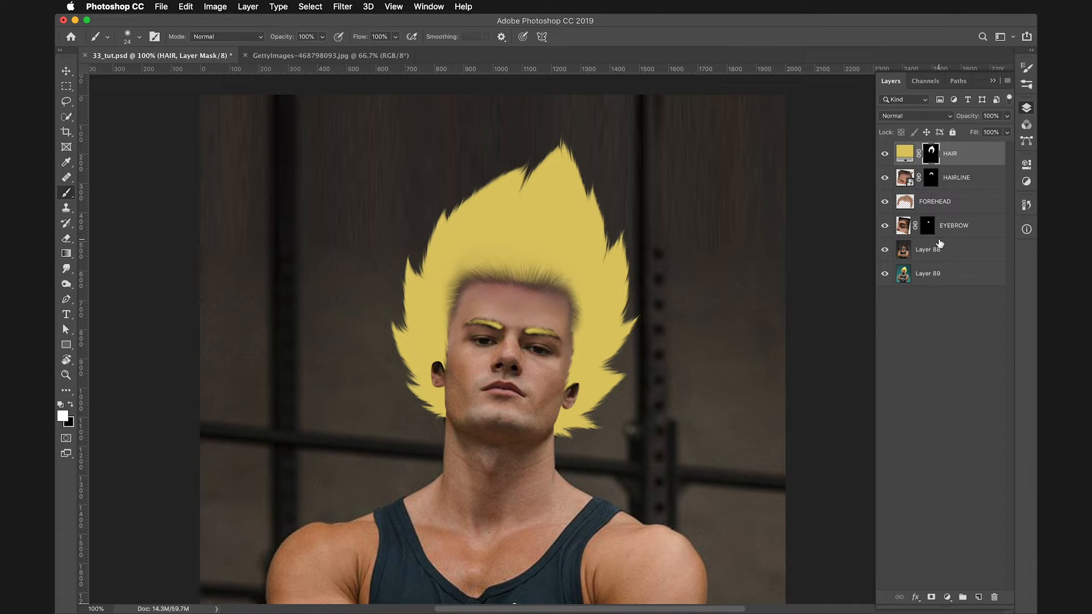
- Add a Color Balance adjustment above the HAIR layer with midtones set to Cyan–Red +61 and Yellow–Blue -61
key("super+equal")
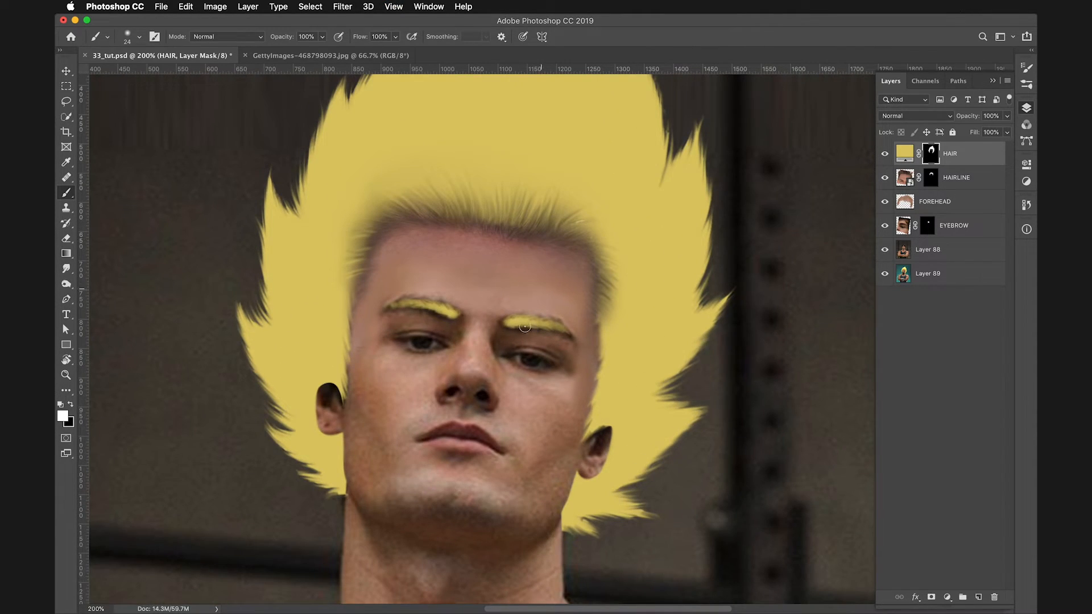
left_click_drag(541, 314, 557, 343)
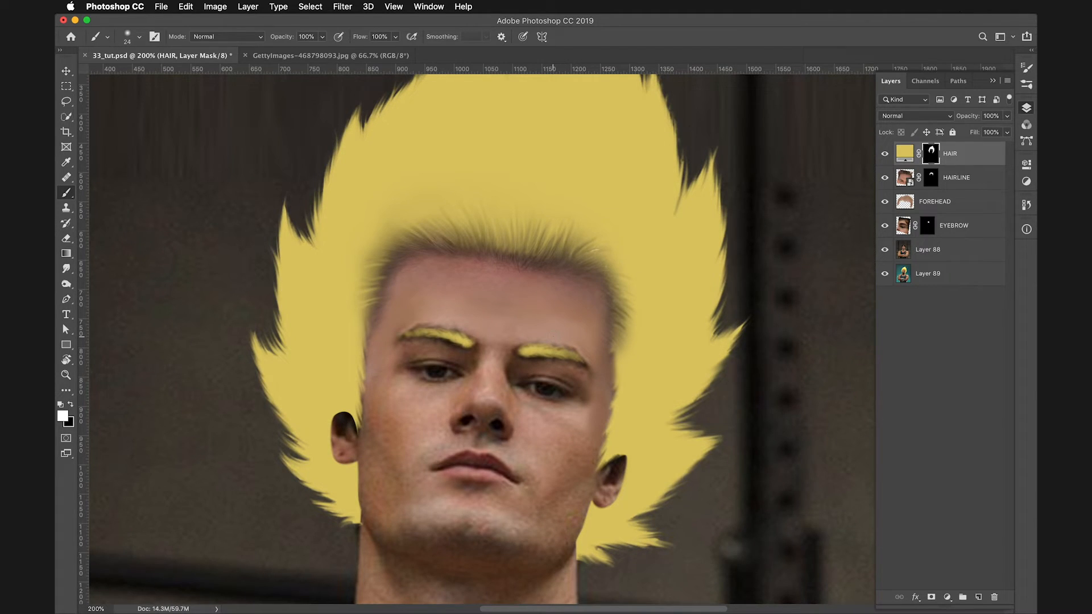
left_click(948, 600)
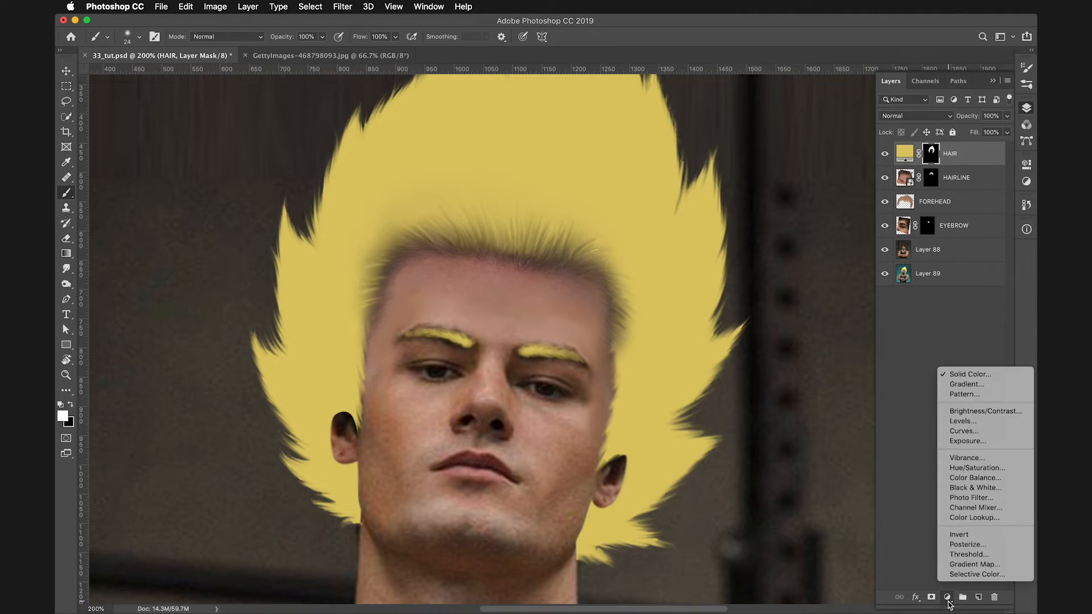
left_click(980, 479)
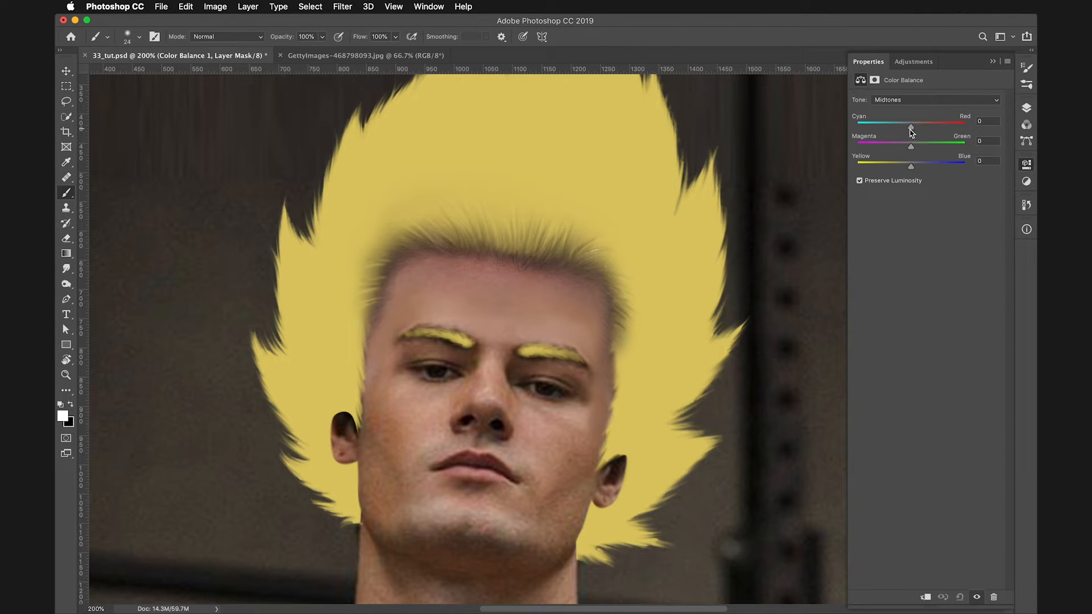
left_click_drag(911, 126, 924, 125)
left_click_drag(913, 169, 891, 174)
left_click_drag(932, 126, 932, 126)
left_click_drag(888, 168, 882, 169)
left_click_drag(934, 129, 945, 126)
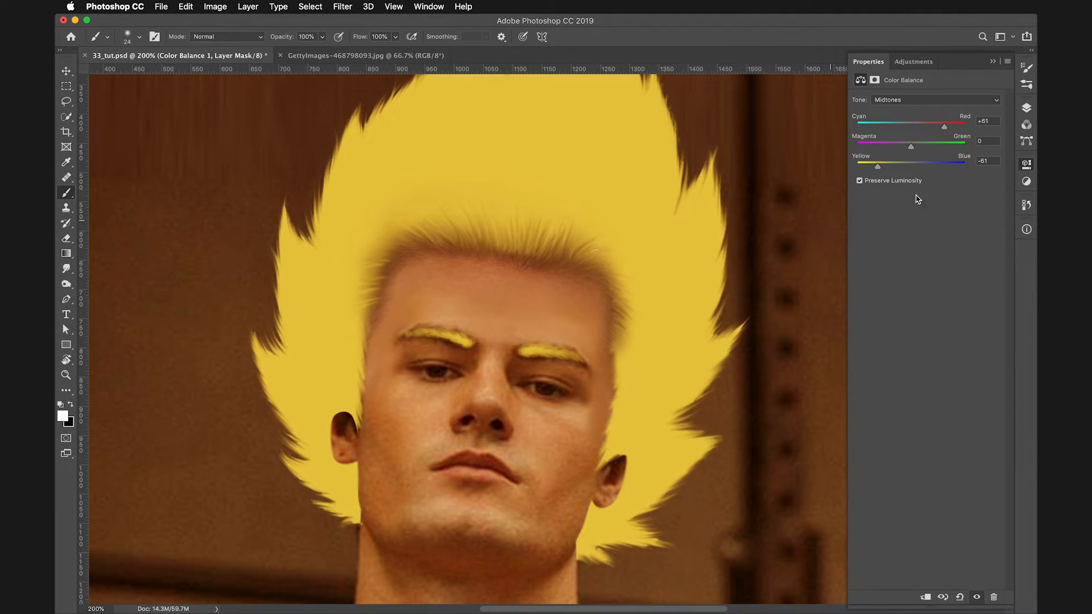
- Invert the Color Balance mask to black and paint white along the forehead hairline with a 156 px soft brush
left_click(1026, 107)
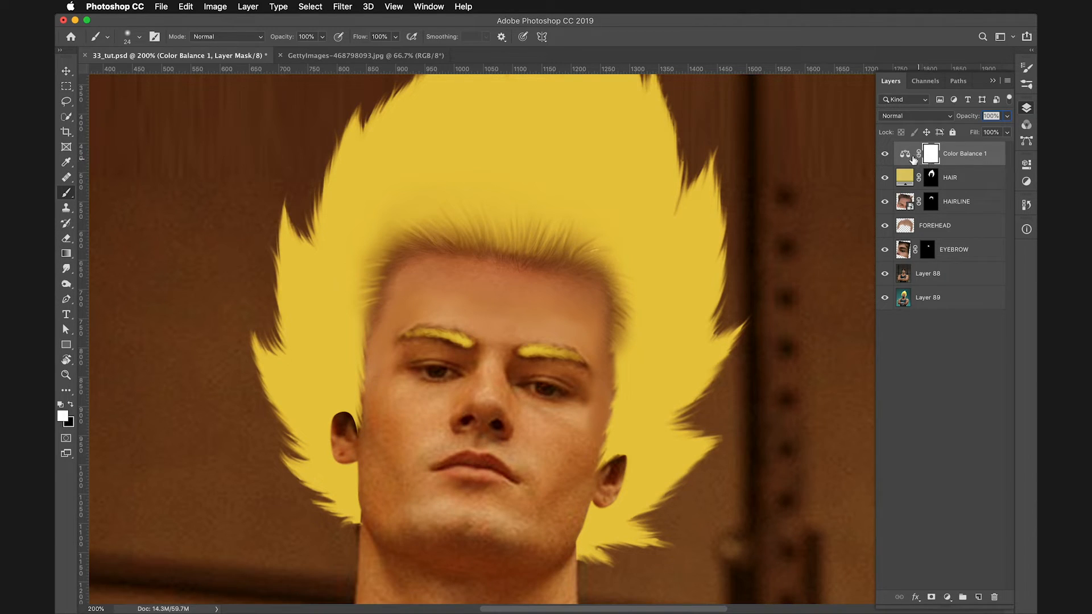
key("super+i")
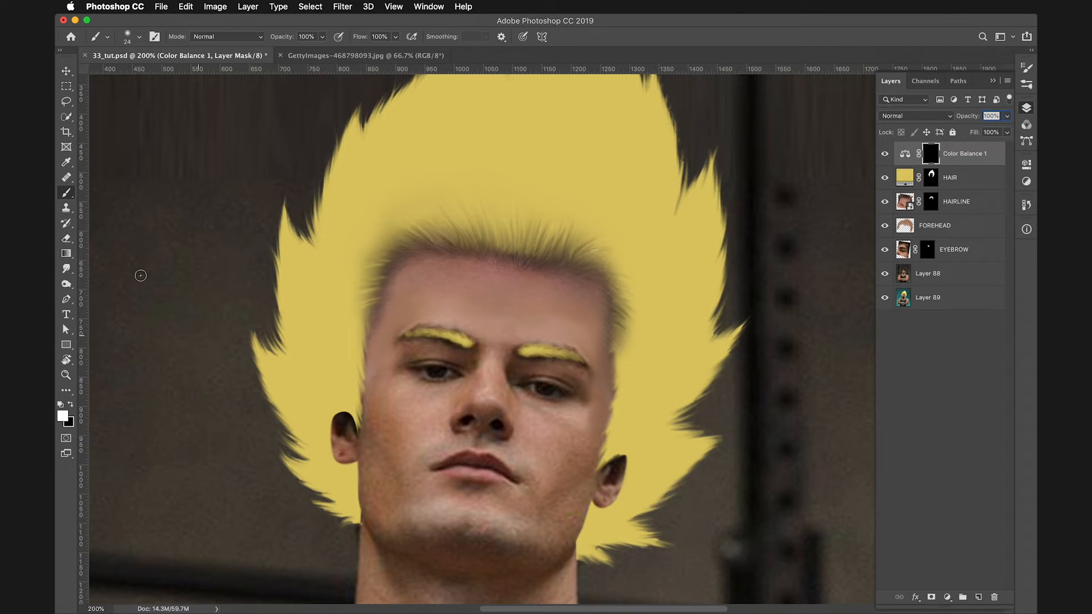
mouse_move(420, 279)
left_mouse_down("ctrl+alt")
mouse_move(463, 283)
mouse_move(434, 116)
left_mouse_up("ctrl+alt")
mouse_move(409, 291)
left_mouse_down("ctrl+alt")
mouse_move(362, 393)
mouse_move(375, 284)
mouse_move(372, 308)
mouse_move(393, 258)
mouse_move(372, 263)
mouse_move(443, 246)
mouse_move(412, 244)
mouse_move(425, 224)
mouse_move(457, 242)
mouse_move(445, 238)
mouse_move(462, 226)
mouse_move(494, 245)
mouse_move(505, 228)
mouse_move(522, 247)
mouse_move(554, 240)
mouse_move(540, 257)
mouse_move(583, 250)
mouse_move(587, 267)
mouse_move(621, 286)
mouse_move(620, 344)
mouse_move(597, 268)
mouse_move(616, 315)
mouse_move(655, 300)
mouse_move(609, 304)
mouse_move(582, 286)
mouse_move(607, 325)
mouse_move(584, 295)
mouse_move(411, 271)
mouse_move(403, 259)
mouse_move(344, 326)
mouse_move(371, 258)
mouse_move(422, 217)
left_mouse_up("ctrl+alt")
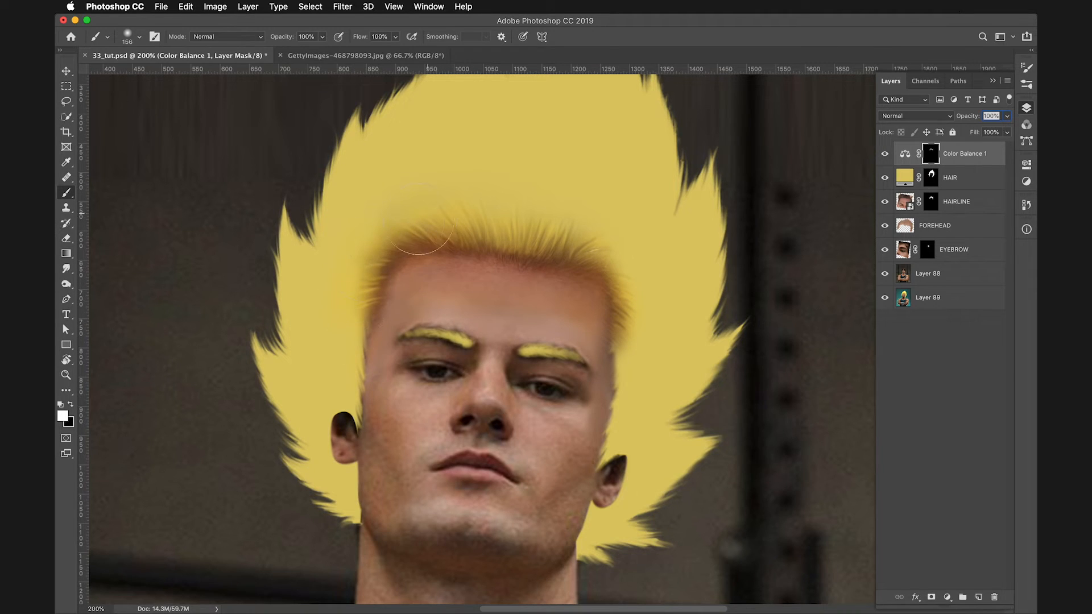
- Paint white on the Color Balance mask over the inner hair beside the face and over both eyebrows
left_click_drag(506, 215, 522, 215, "ctrl+alt")
mouse_move(506, 204)
left_mouse_down()
mouse_move(472, 203)
mouse_move(621, 256)
mouse_move(511, 221)
mouse_move(360, 275)
mouse_move(343, 360)
mouse_move(336, 292)
left_mouse_up()
left_click_drag(637, 404, 624, 404, "ctrl+alt")
left_click_drag(543, 358, 537, 364, "ctrl+alt")
key("bracketright")
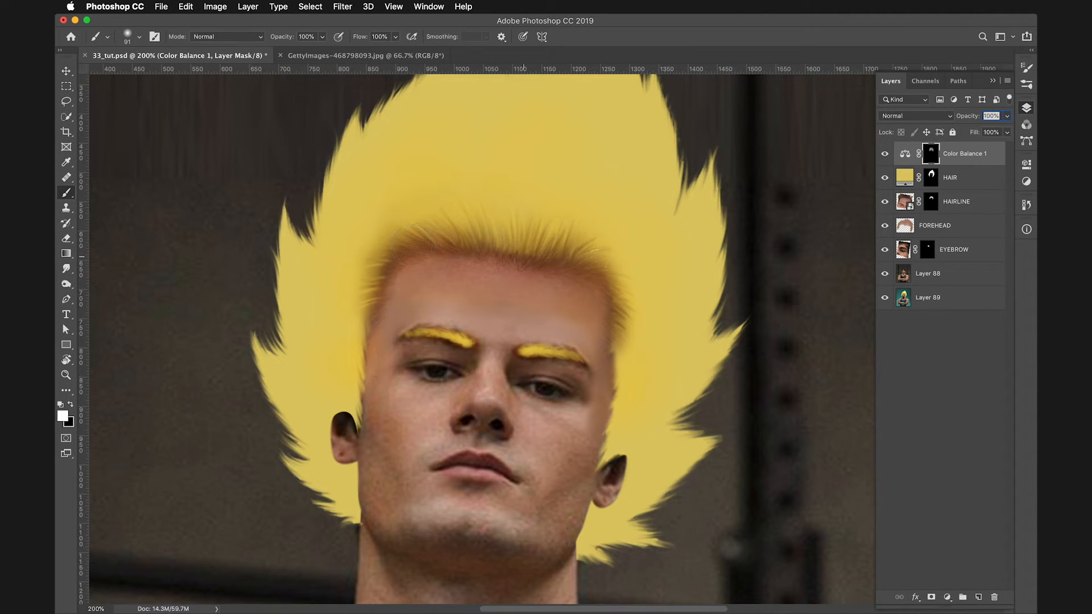
- Compare the hair and eyebrows with and without the Color Balance adjustment
left_click(885, 154)
left_click(885, 155)
left_click(885, 154)
left_click(885, 154)
left_click(888, 162)
left_click(889, 162)
- Extend the Color Balance mask softly over the hair roots and forehead edges with soft brushes of 244 px and 130 px
left_click_drag(635, 375, 640, 375, "ctrl+alt")
key("super+minus")
left_click_drag(536, 282, 550, 288, "ctrl+alt")
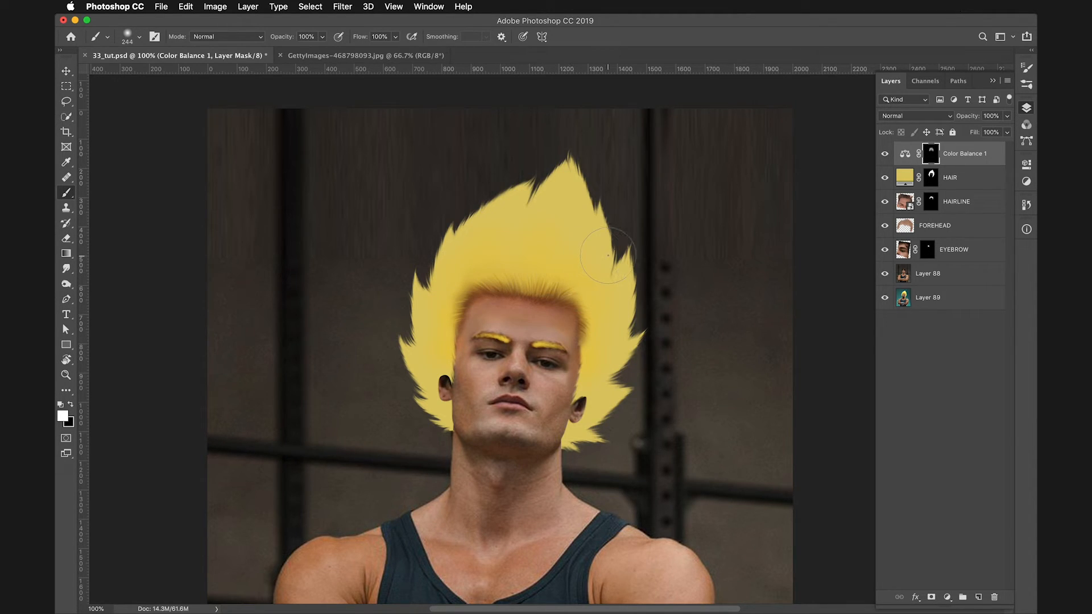
left_click_drag(659, 347, 630, 283)
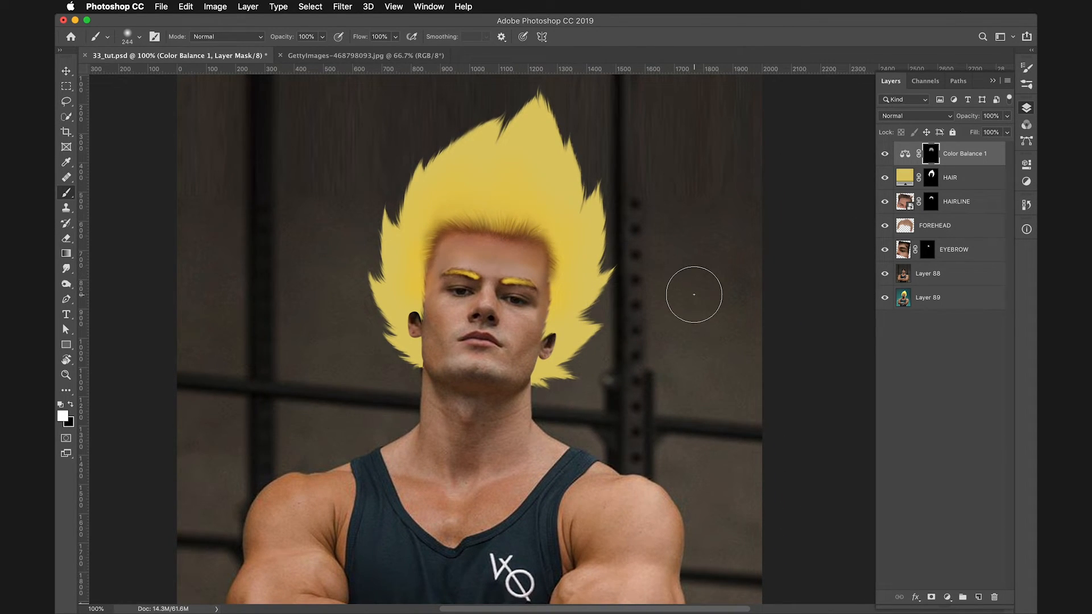
key("super+equal")
left_click_drag(586, 239, 650, 312)
left_click_drag(515, 271, 486, 272)
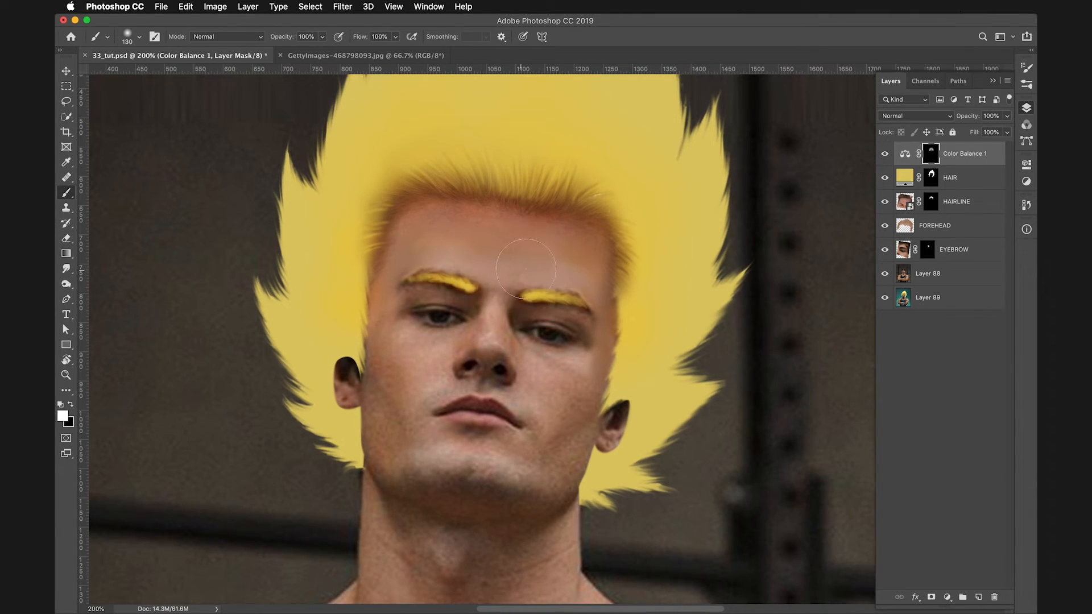
- Create a new empty layer above the Color Balance adjustment for the eye color
key("super+minus")
key("m")
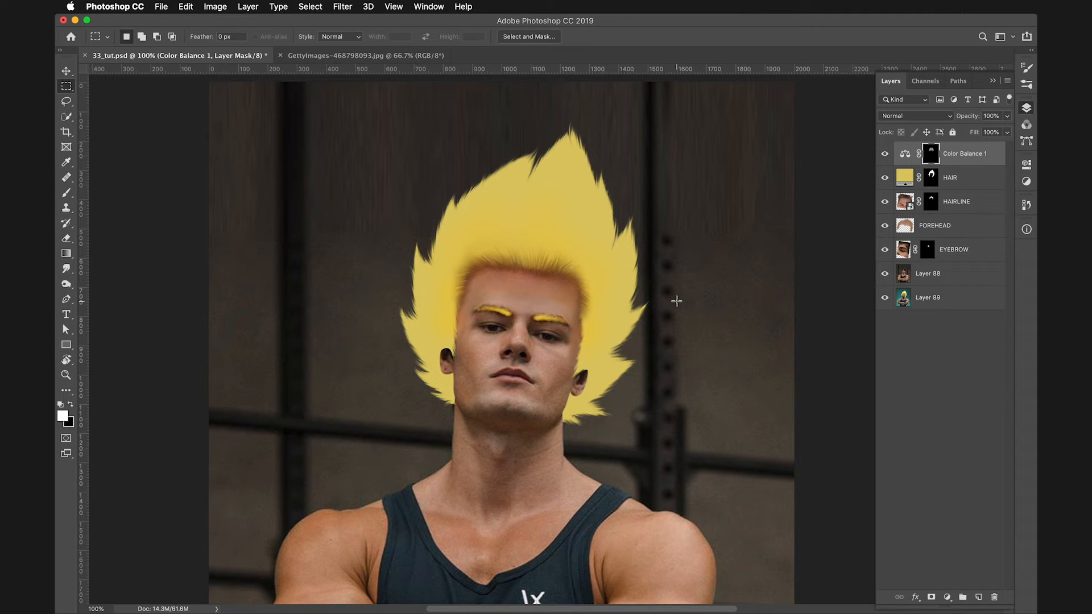
key("super+equal")
key("super+equal")
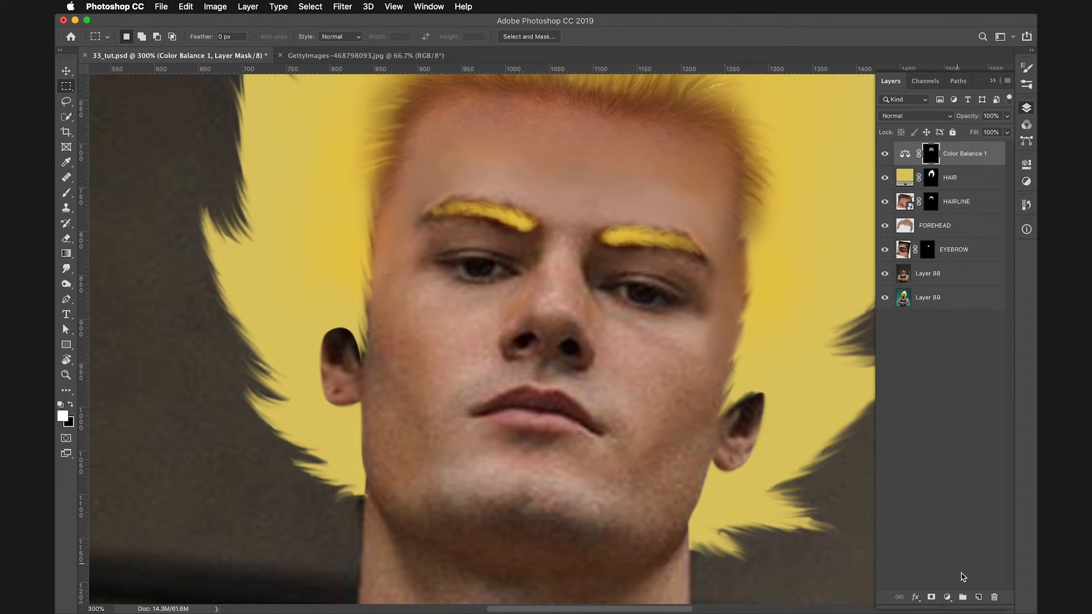
left_click(978, 598)
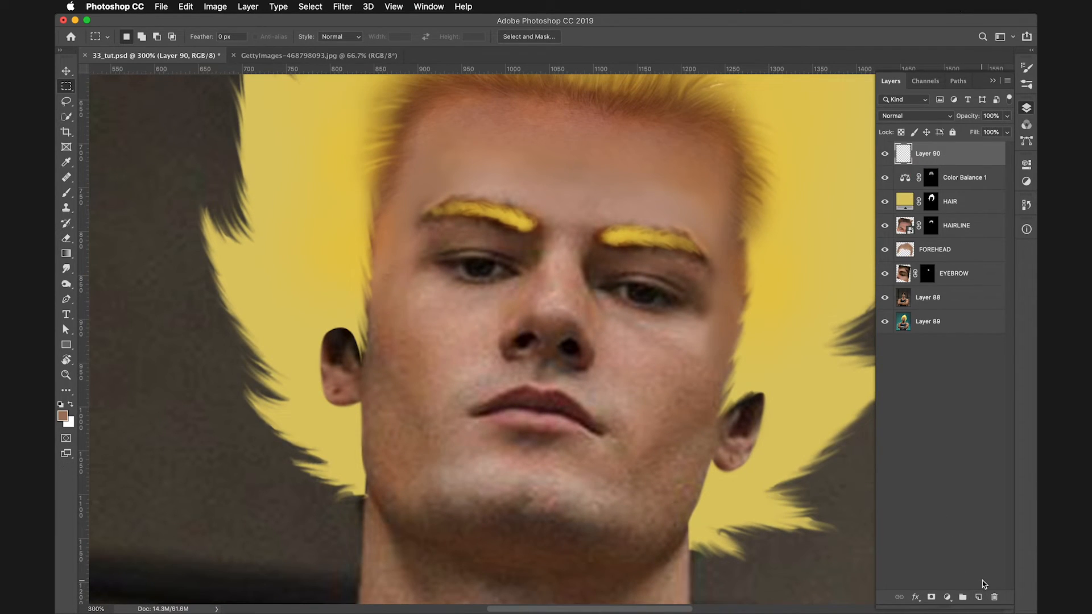
key("super+equal")
key("super+equal")
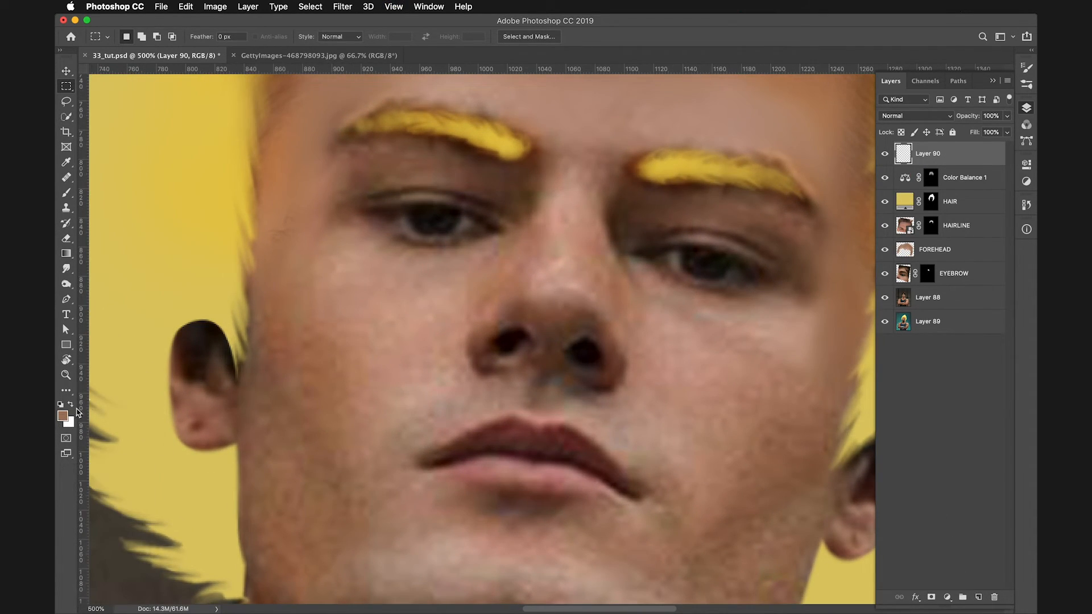
- Ready a small brush for the irises and set the foreground color to teal #98cbc0
left_click(66, 193)
left_click_drag(464, 226, 310, 222)
left_click_drag(429, 220, 422, 164)
mouse_move(448, 252)
left_mouse_down()
mouse_move(383, 251)
mouse_move(445, 180)
left_mouse_up()
left_click(63, 416)
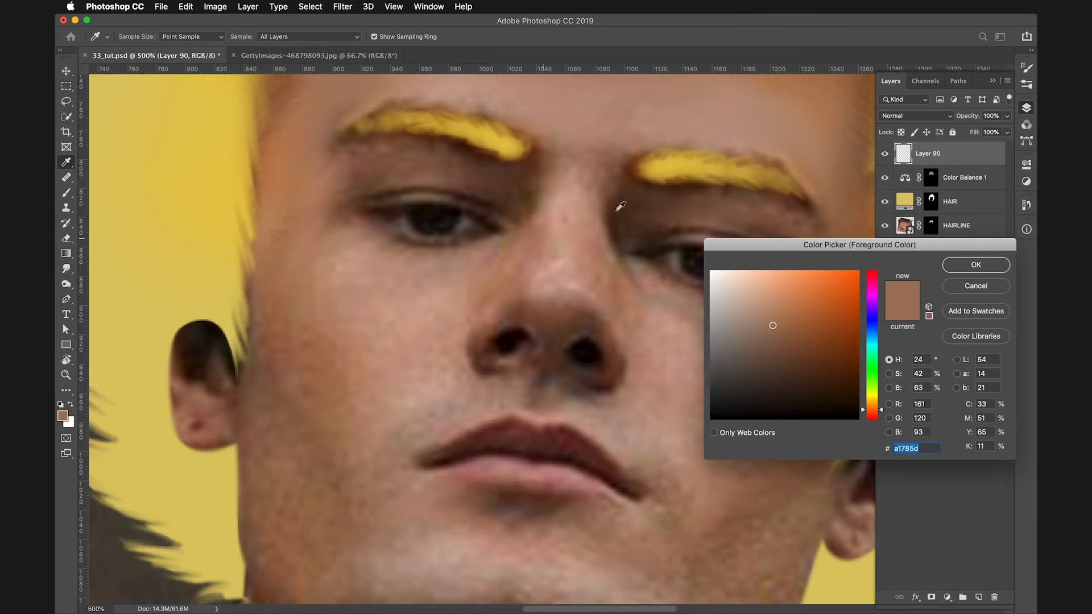
left_click_drag(873, 348, 874, 351)
mouse_move(797, 310)
left_mouse_down()
mouse_move(776, 290)
mouse_move(759, 316)
mouse_move(749, 300)
left_mouse_up()
left_click(972, 265)
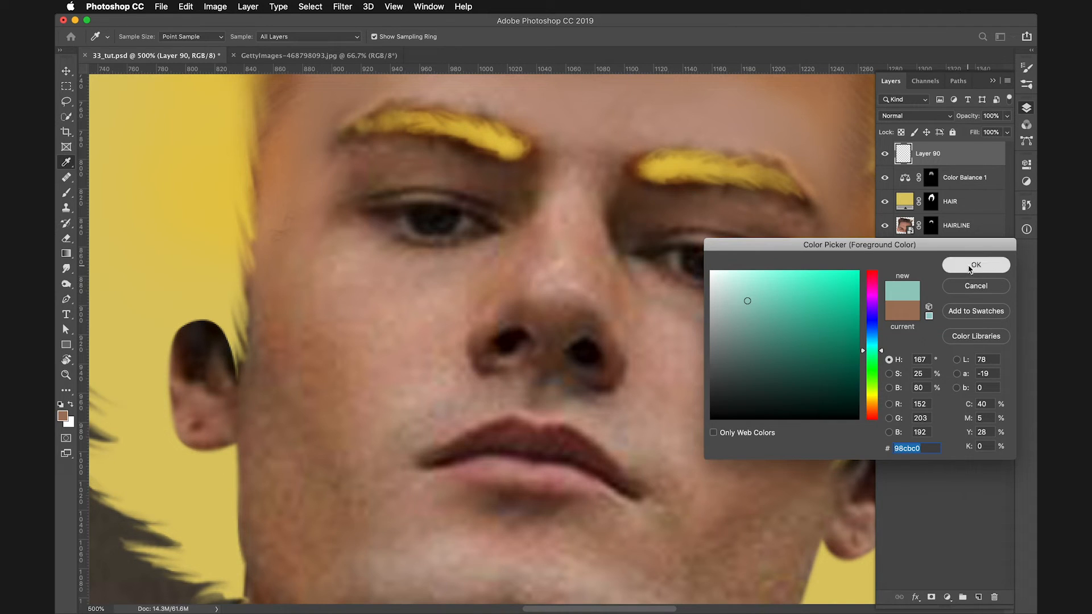
- Paint teal on both irises below the pupils with a 10 px brush, redoing one stroke, and lower the layer's fill to 16%
key("b")
left_click_drag(423, 202, 428, 162)
mouse_move(438, 224)
left_mouse_down()
mouse_move(424, 223)
mouse_move(449, 217)
mouse_move(416, 217)
mouse_move(435, 219)
left_mouse_up()
key("super+z")
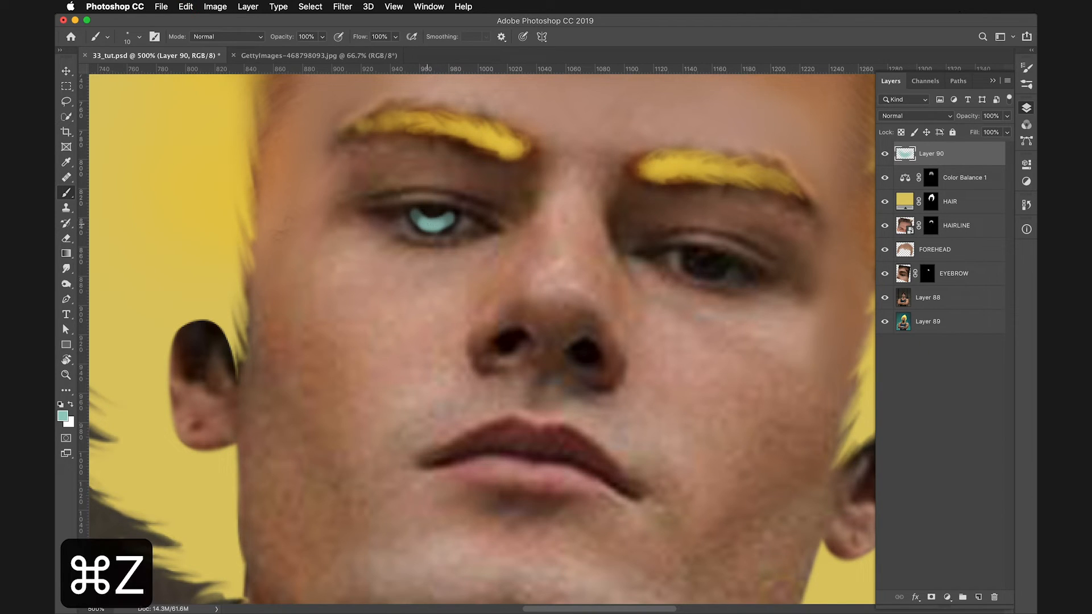
mouse_move(428, 223)
left_mouse_down()
mouse_move(453, 217)
mouse_move(432, 214)
left_mouse_up()
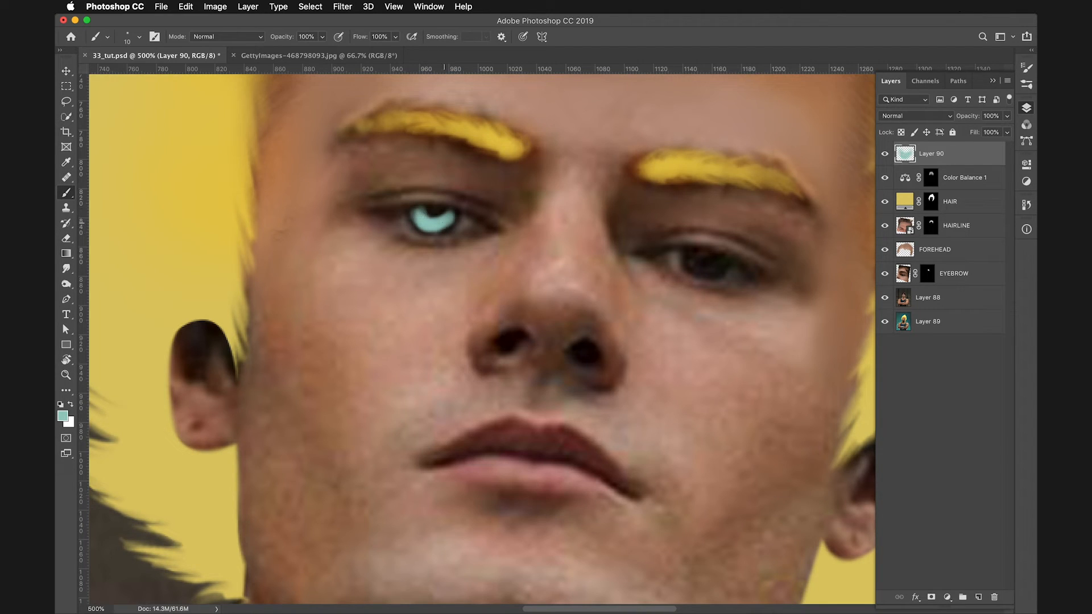
mouse_move(692, 258)
left_mouse_down()
mouse_move(723, 261)
mouse_move(699, 264)
left_mouse_up()
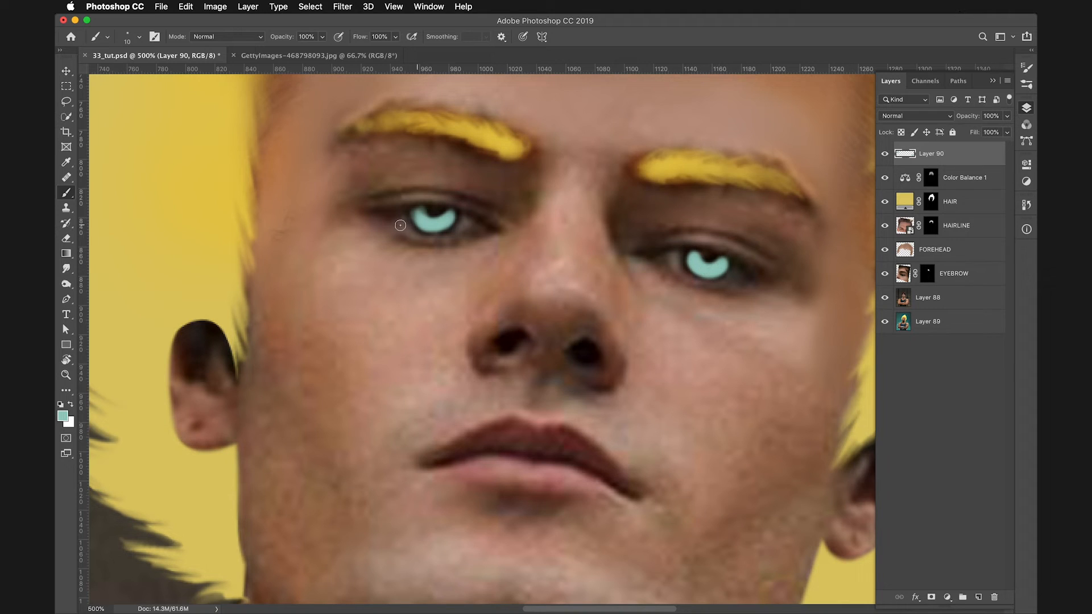
left_click_drag(694, 230, 653, 272)
left_click_drag(975, 133, 911, 147)
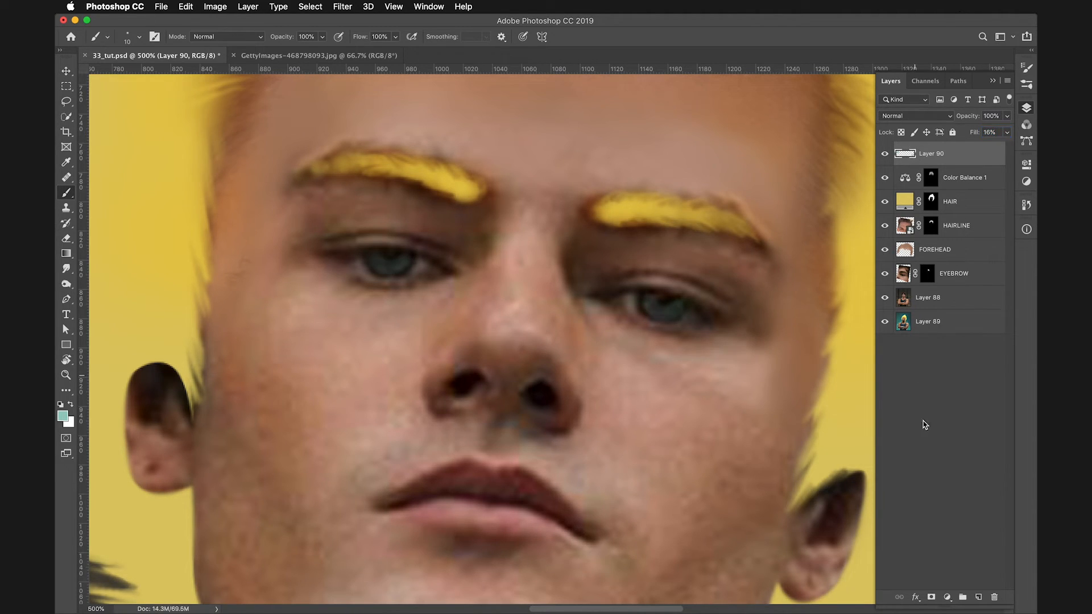
- Paint teal over the center of both irises on a new layer with a 15 px brush and set its fill to 41%
left_click(979, 597)
left_click_drag(419, 275, 426, 275)
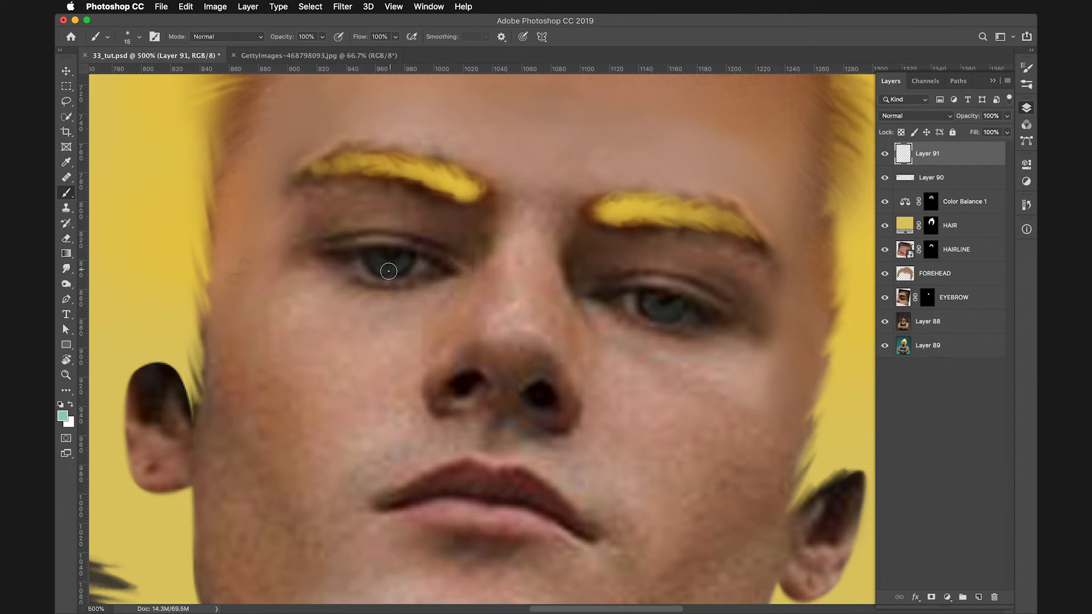
mouse_move(391, 265)
left_mouse_down()
mouse_move(380, 256)
mouse_move(397, 265)
left_mouse_up()
left_click_drag(656, 310, 671, 310)
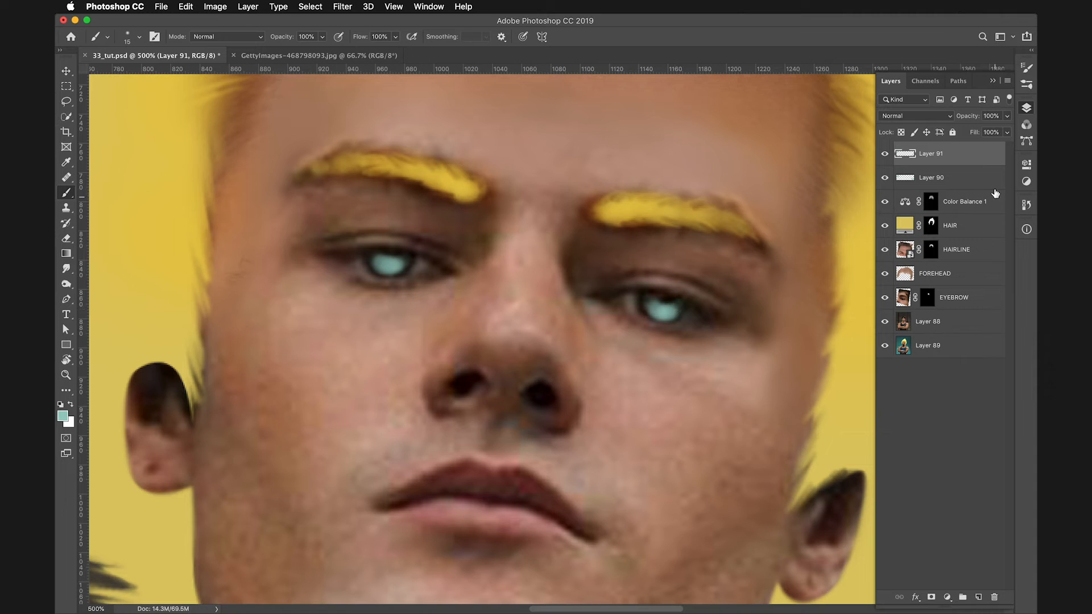
mouse_move(977, 142)
left_mouse_down()
mouse_move(904, 146)
mouse_move(930, 146)
left_mouse_up()
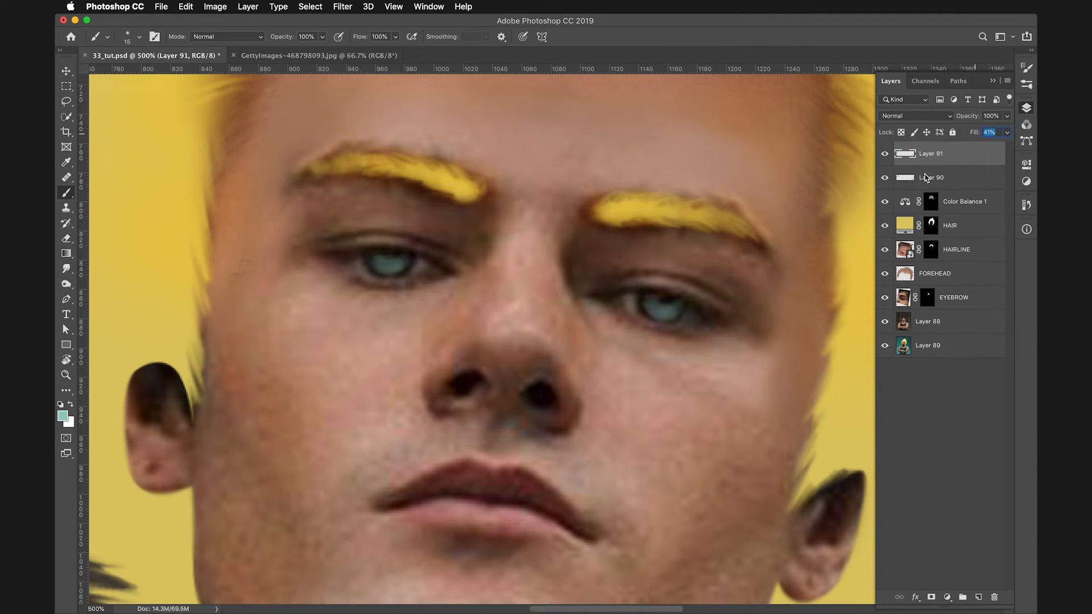
- Paint teal over both irises on another new layer with a 17 px brush and set its fill to 24%
left_click(979, 596)
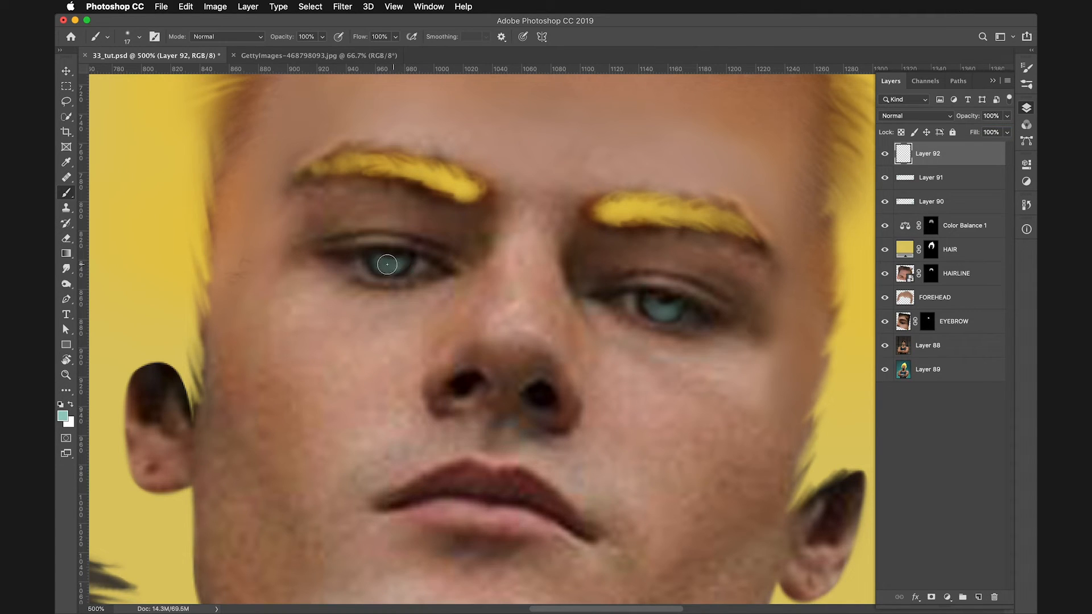
mouse_move(387, 267)
left_mouse_down()
mouse_move(378, 265)
mouse_move(401, 263)
left_mouse_up()
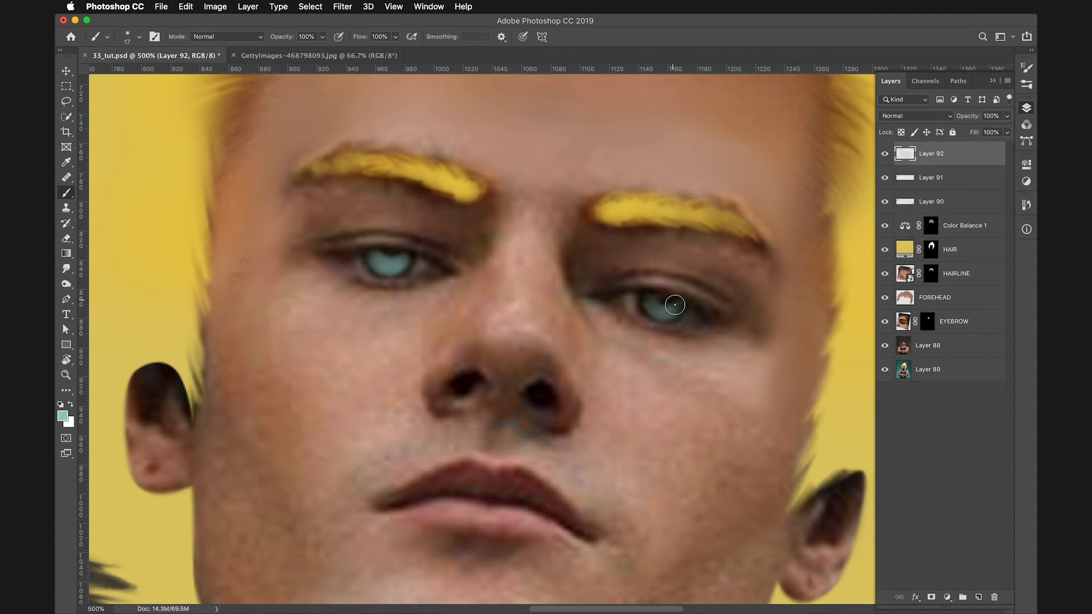
left_click_drag(656, 309, 687, 307)
mouse_move(973, 134)
left_mouse_down()
mouse_move(895, 142)
mouse_move(908, 139)
left_mouse_up()
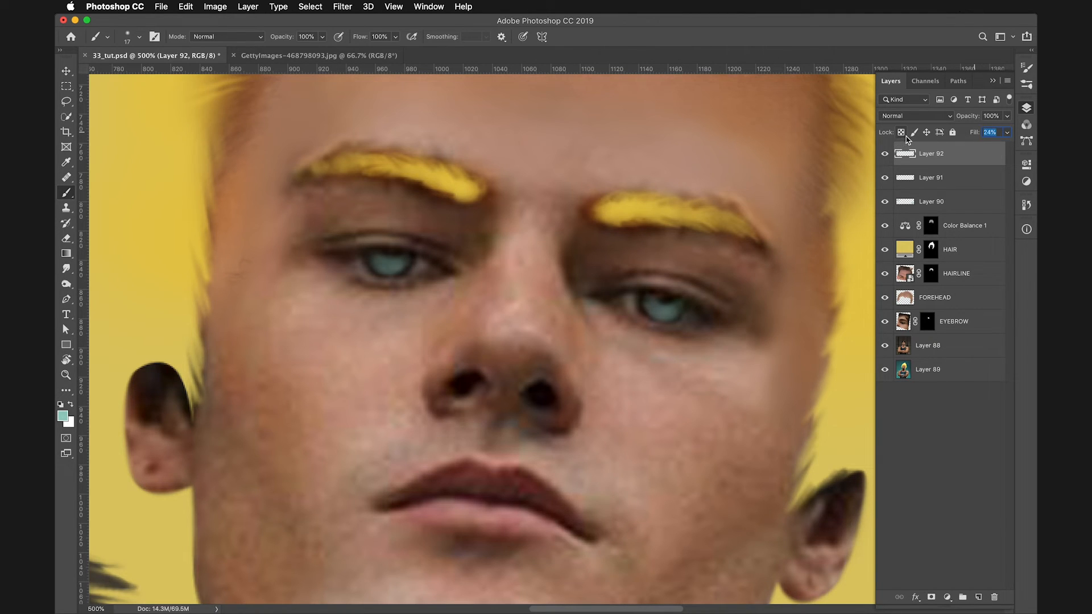
key("super+minus")
key("super+minus")
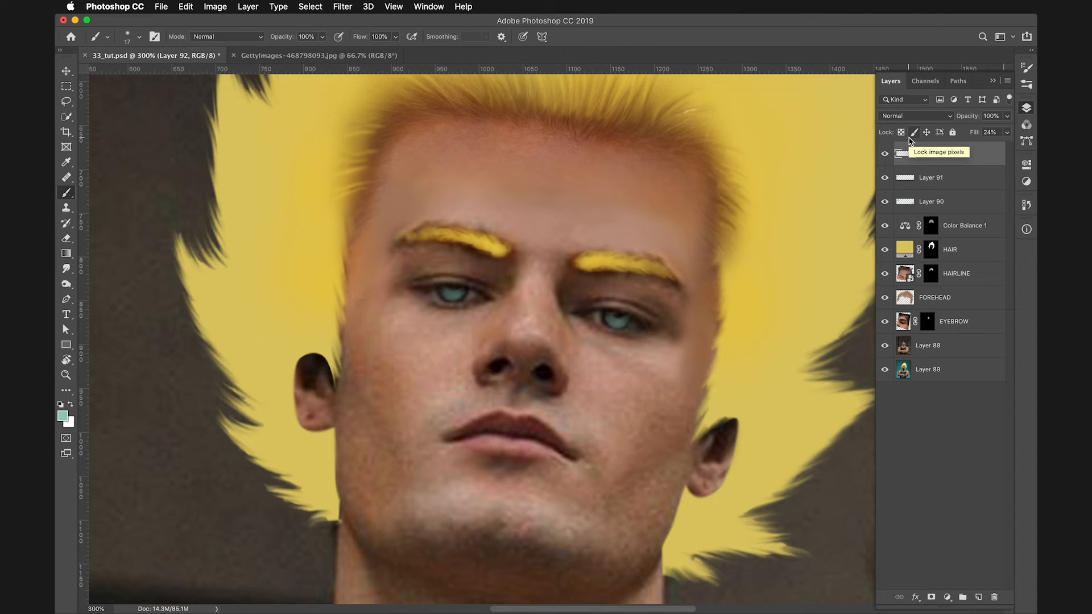
key("super+equal")
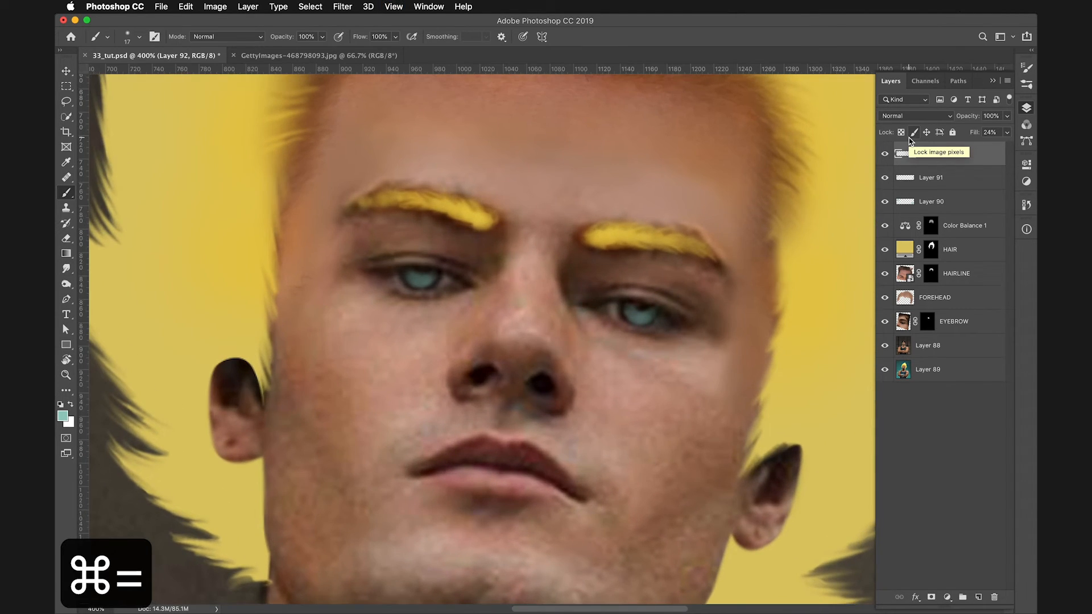
- Paint small white highlights on both irises on a new layer with a 5 px brush and set its fill to 49%
left_click(978, 597)
key("x")
left_click_drag(465, 258, 481, 365)
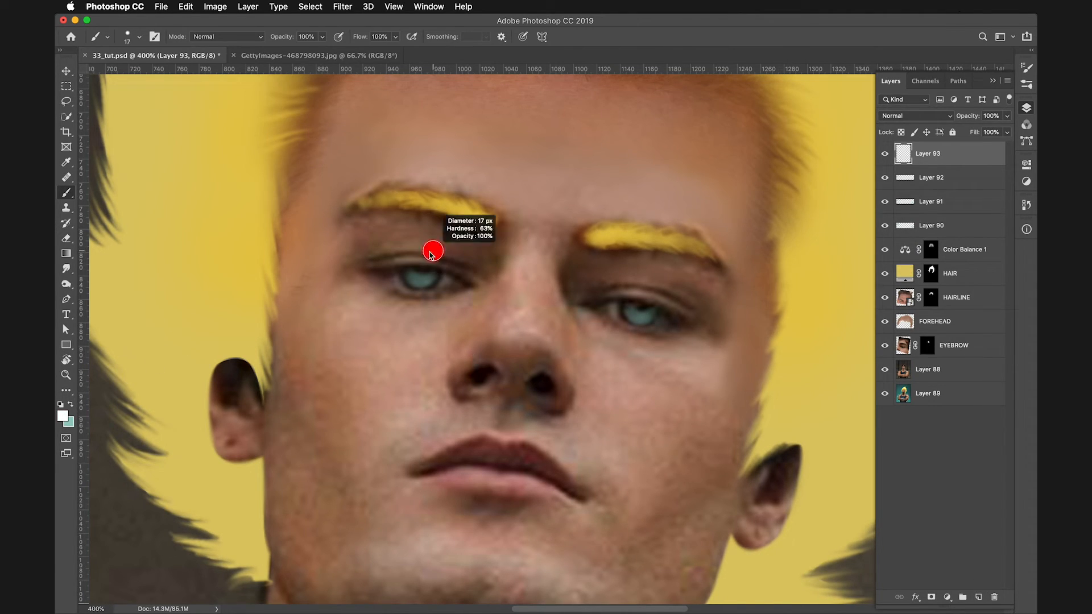
key("super+equal")
mouse_move(381, 256)
left_mouse_down()
mouse_move(360, 254)
mouse_move(380, 261)
left_mouse_up()
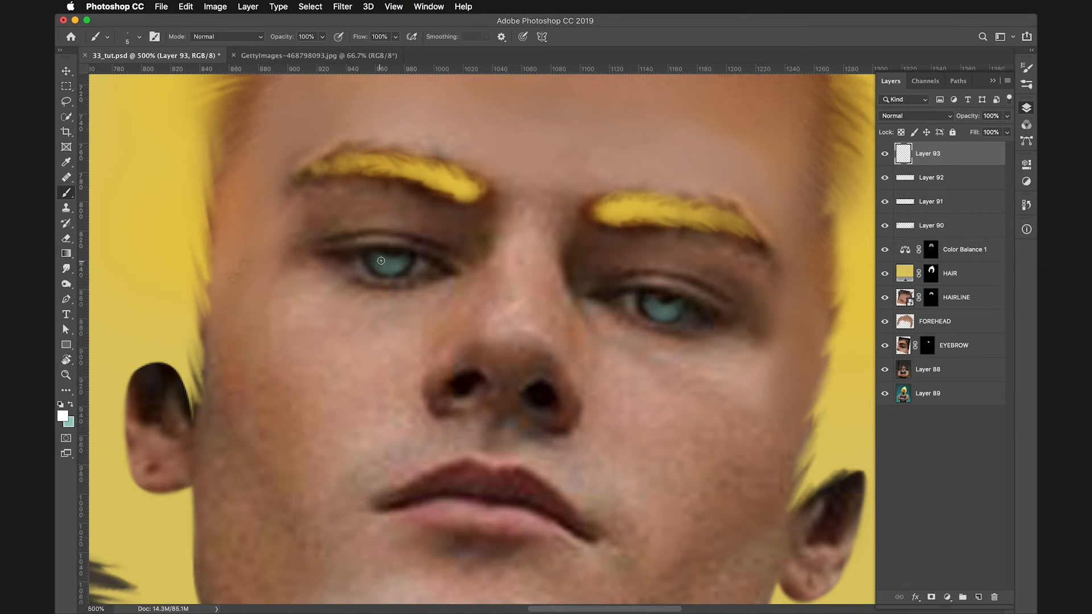
left_click(380, 255)
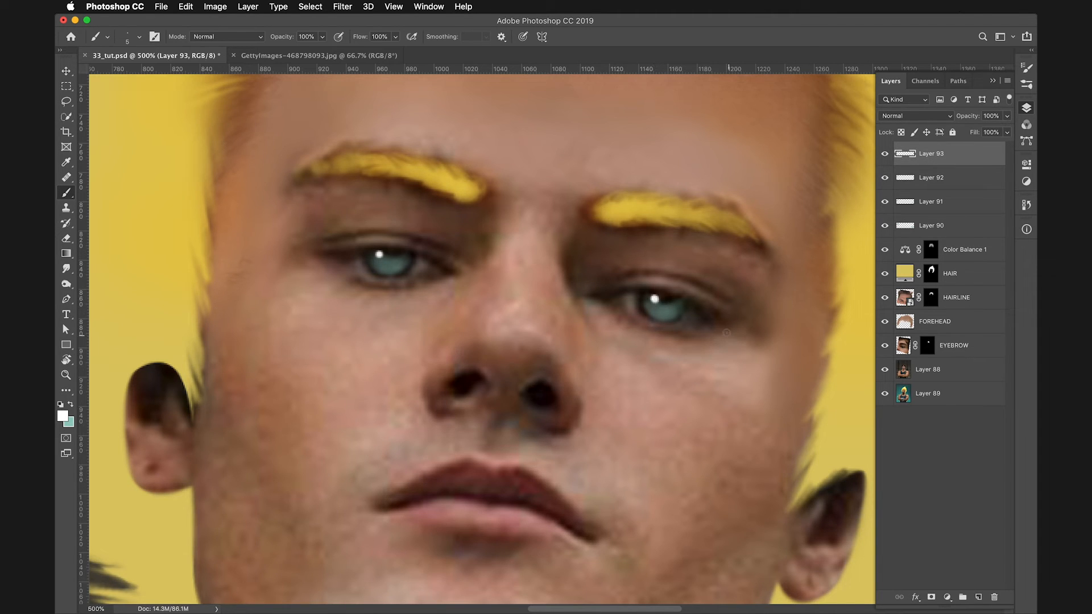
key("super+minus")
key("super+minus")
key("super+minus")
key("super+minus")
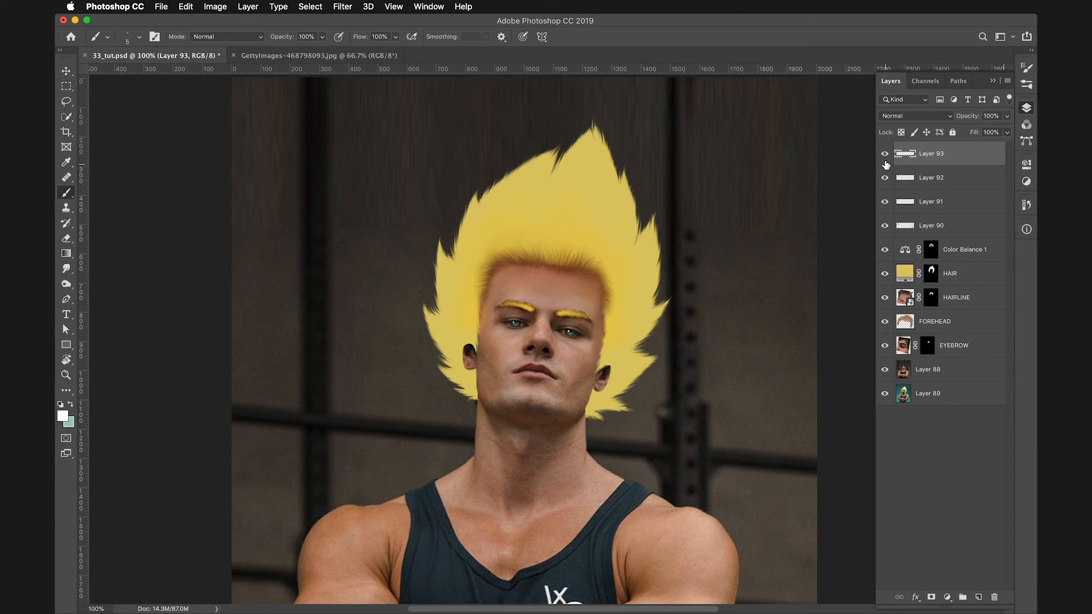
mouse_move(977, 132)
left_mouse_down()
mouse_move(926, 139)
mouse_move(965, 136)
left_mouse_up()
- Group the four eye-paint layers and name the group EYES
left_click(967, 227, "shift")
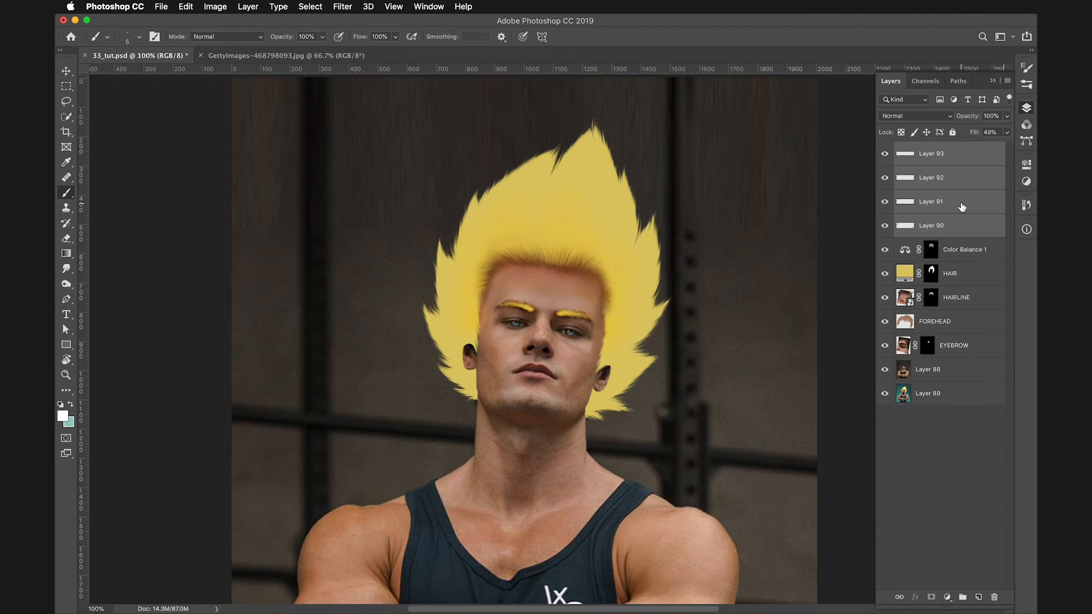
key("super+g")
double_click(928, 149)
type("EYES")
key("Return")
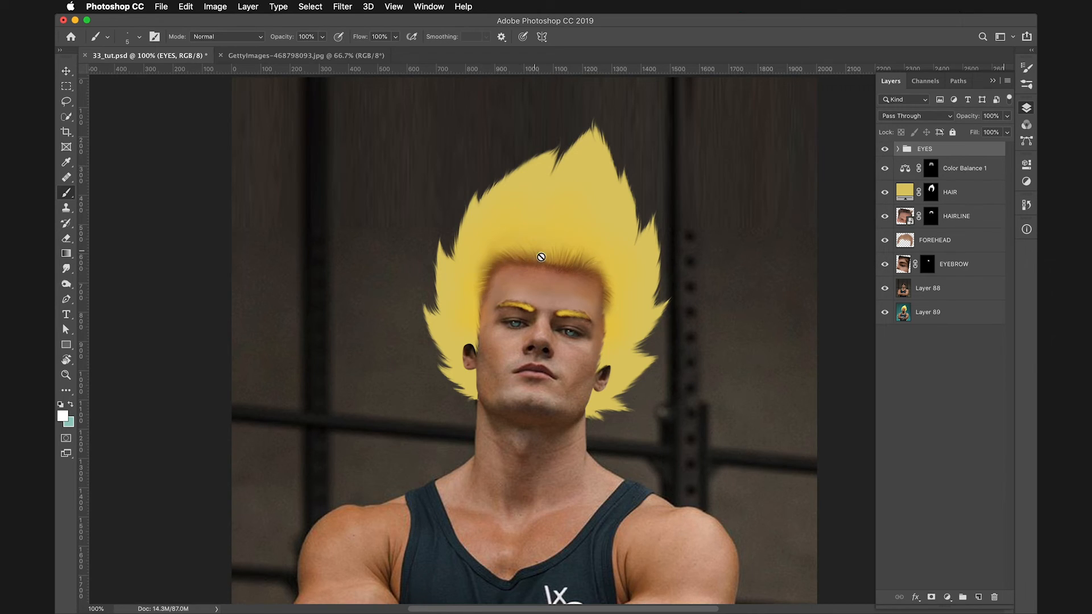
- Add a new layer above the EYES group and ready a soft 430 px brush in yellow sampled from the hair
left_click(568, 263)
left_click(633, 213)
left_click(978, 597)
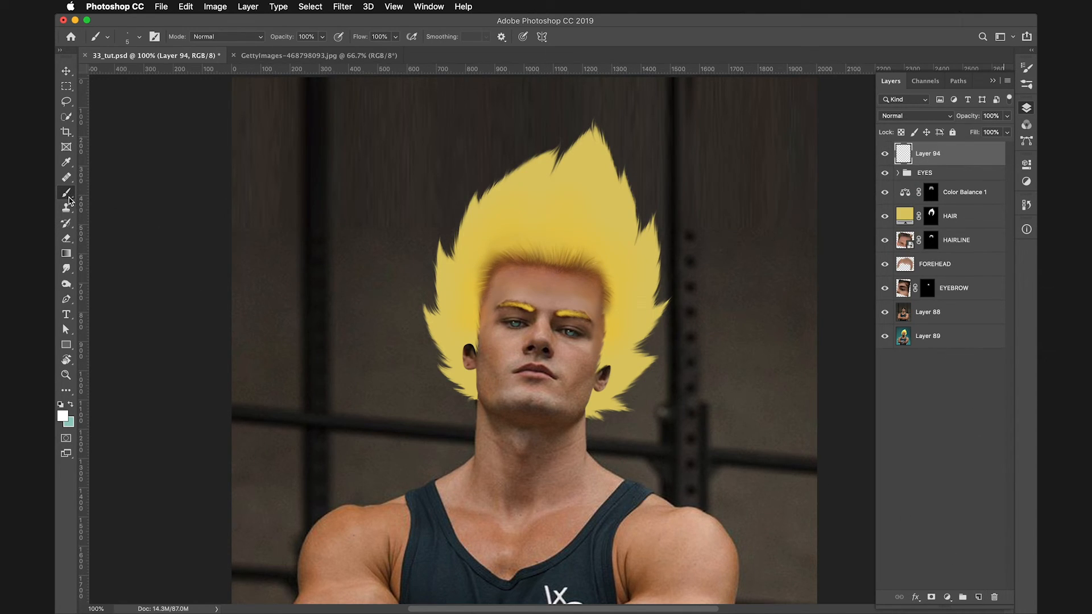
mouse_move(566, 281)
left_mouse_down()
mouse_move(647, 192)
mouse_move(563, 246)
left_mouse_up()
left_click_drag(558, 269, 595, 270)
left_click(451, 321, "alt")
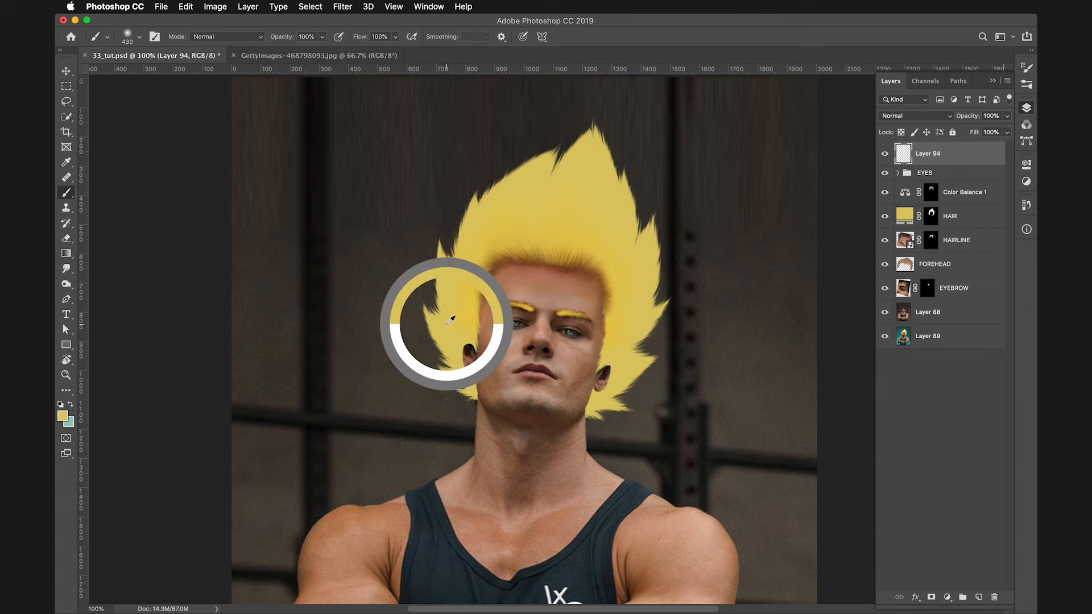
- Paint a soft yellow glow around the outer edge of the hair with a large soft brush, undoing the last dab
left_click_drag(451, 321, 447, 276)
left_click(449, 320)
mouse_move(480, 225)
left_mouse_down()
mouse_move(467, 246)
mouse_move(543, 180)
mouse_move(585, 164)
mouse_move(590, 179)
mouse_move(590, 152)
mouse_move(597, 215)
mouse_move(633, 246)
mouse_move(637, 341)
mouse_move(618, 388)
mouse_move(636, 367)
mouse_move(638, 266)
mouse_move(565, 196)
left_mouse_up()
mouse_move(521, 228)
left_mouse_down()
mouse_move(545, 227)
mouse_move(500, 198)
left_mouse_up()
left_click(507, 192)
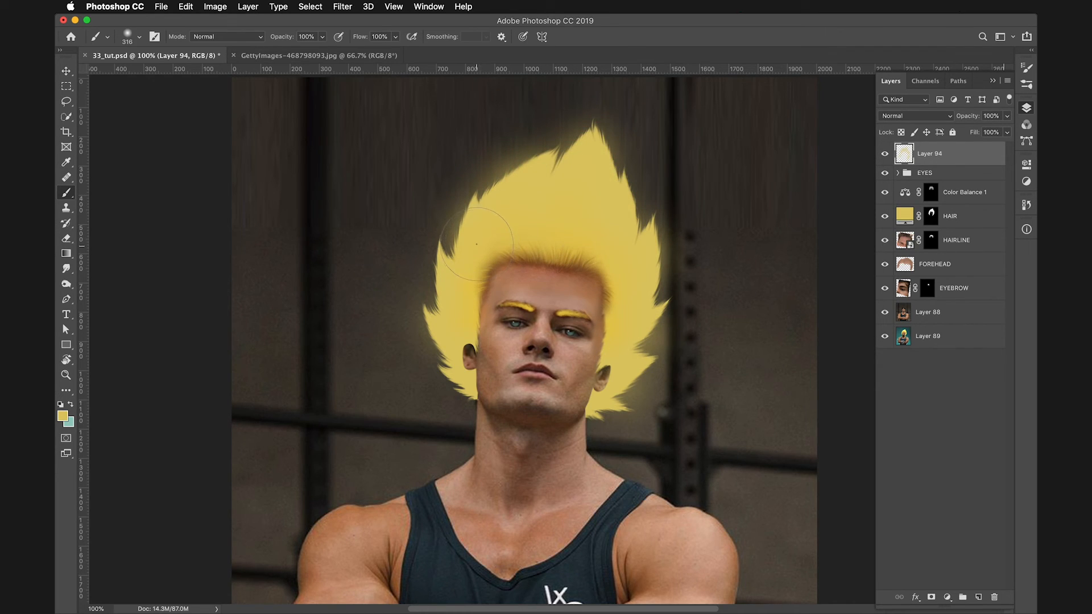
mouse_move(549, 226)
left_mouse_down()
mouse_move(592, 232)
mouse_move(536, 247)
left_mouse_up()
left_click(560, 225)
key("super+z")
mouse_move(611, 312)
left_mouse_down()
mouse_move(626, 312)
mouse_move(609, 305)
left_mouse_up()
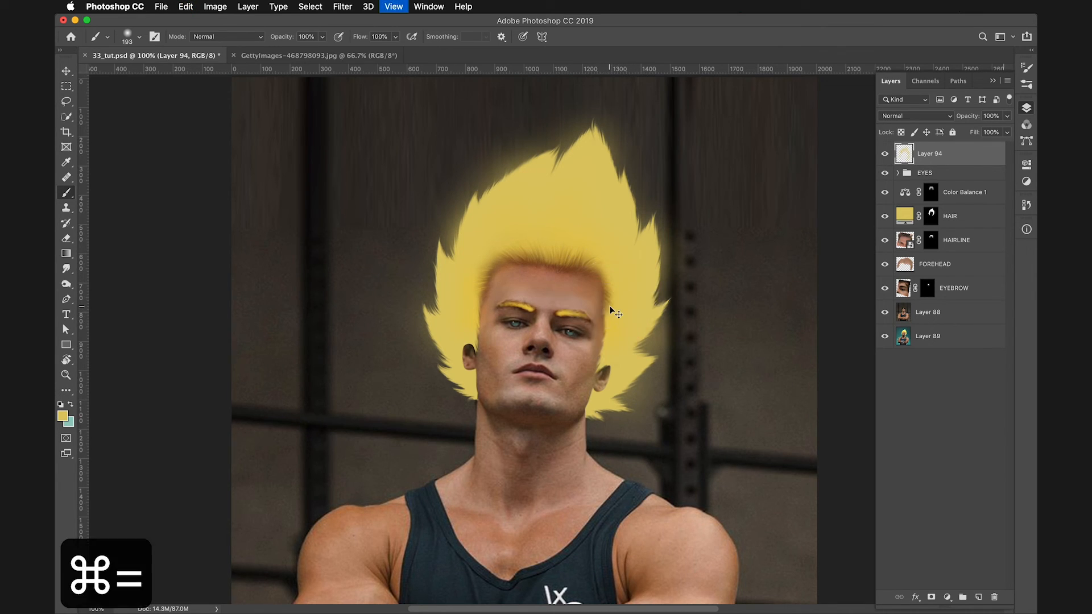
- Paint a soft yellow glow over both eyebrows with a brush of about 90 px
key("super+equal")
left_click_drag(540, 287, 474, 290)
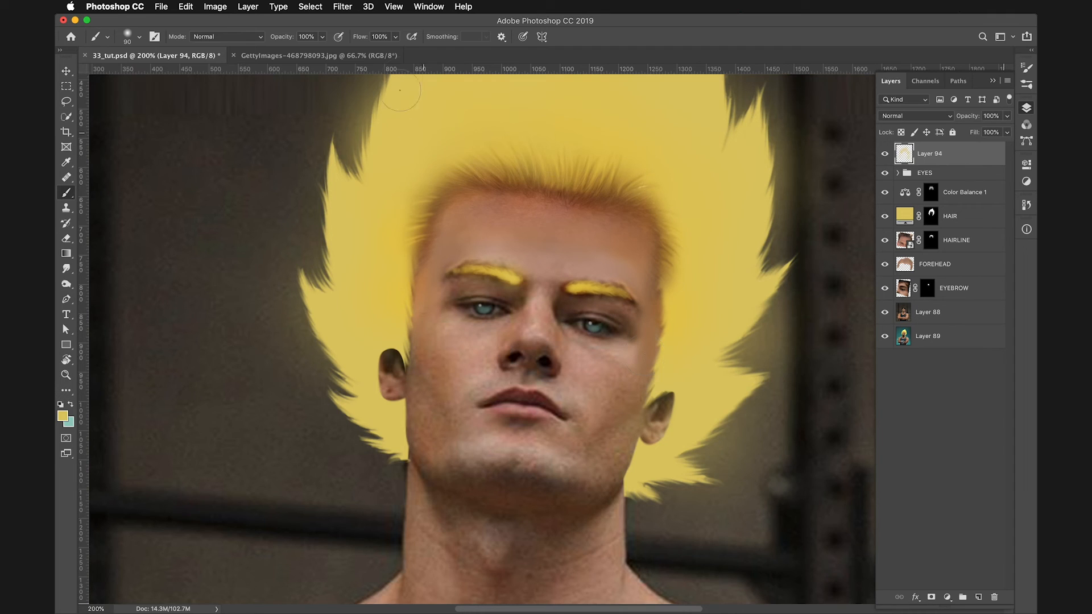
left_click(284, 36)
mouse_move(292, 34)
left_mouse_down()
mouse_move(233, 42)
mouse_move(340, 47)
left_mouse_up()
mouse_move(567, 279)
left_mouse_down("ctrl+alt")
mouse_move(570, 291)
mouse_move(616, 287)
left_mouse_up("ctrl+alt")
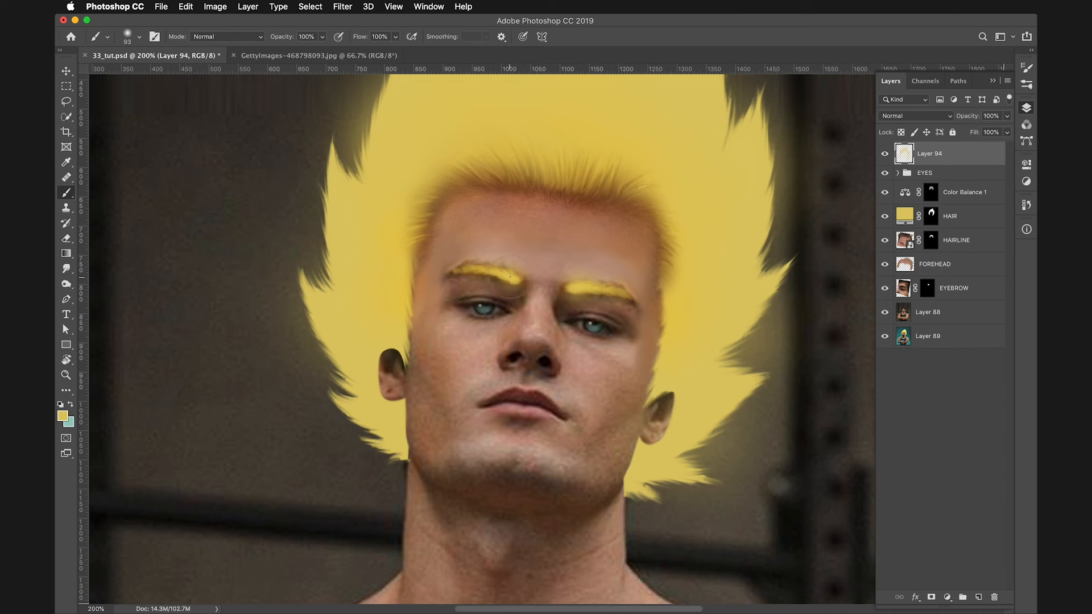
- Extend the soft yellow glow along the sides of the hair beside the face with a larger soft brush
left_click_drag(379, 283, 401, 283, "ctrl+alt")
left_click_drag(681, 202, 611, 267)
left_click_drag(660, 300, 720, 141)
- Sample the iris color and brighten the foreground color to teal #80b9a8
key("super+equal")
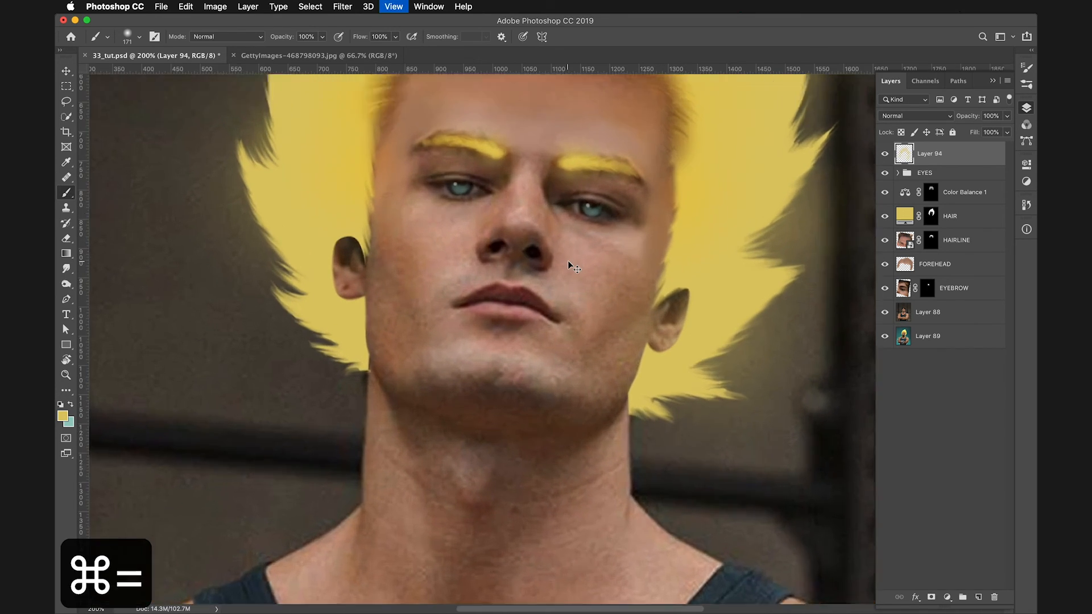
mouse_move(549, 161)
left_mouse_down()
mouse_move(593, 260)
mouse_move(442, 241)
left_mouse_up()
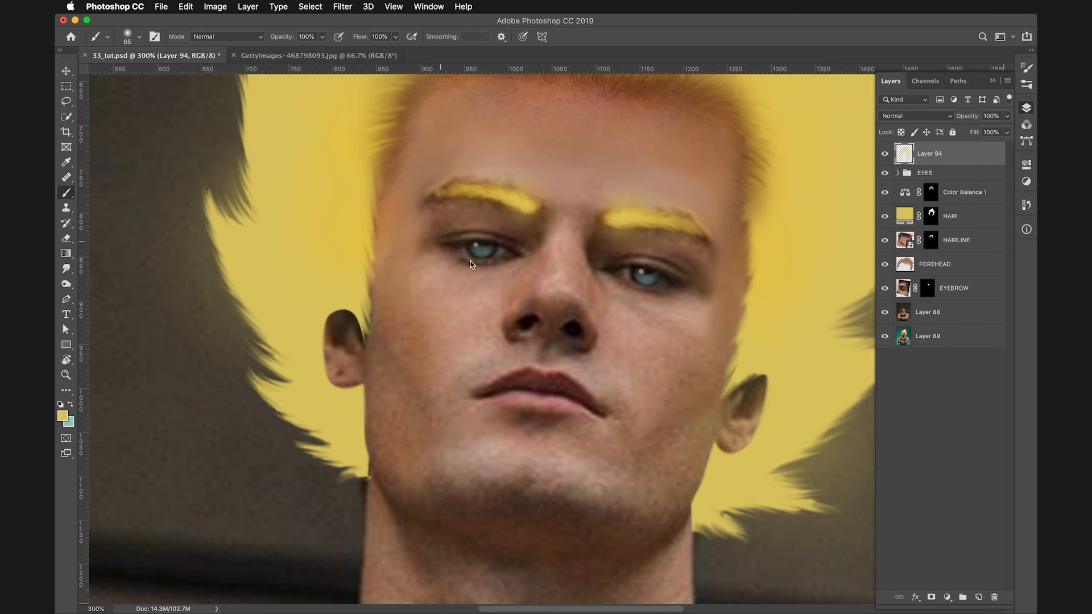
left_click(484, 252, "alt")
left_click(64, 417)
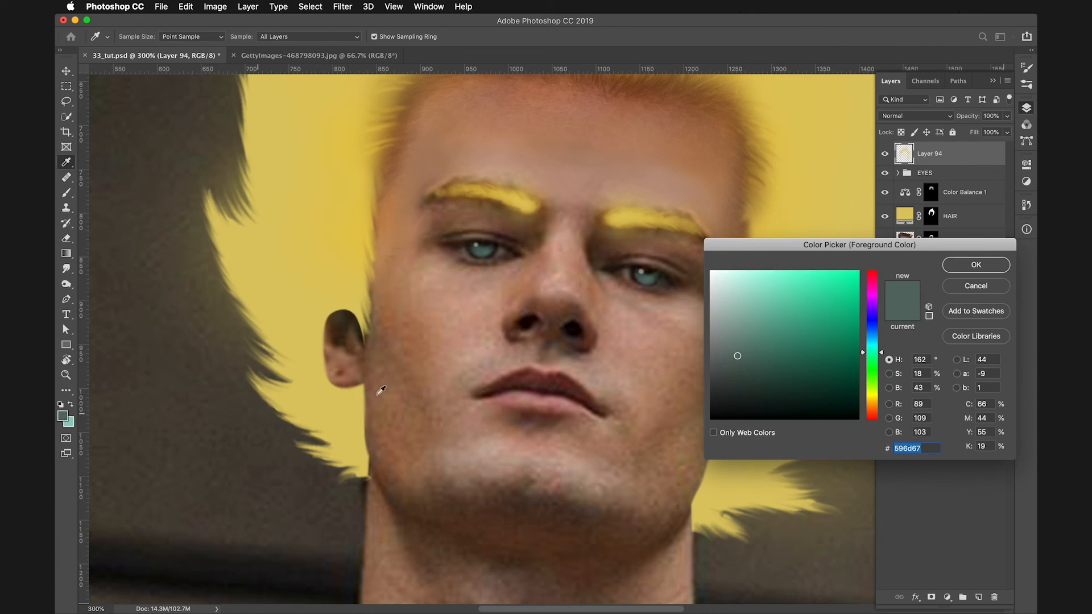
left_click_drag(852, 245, 847, 232)
left_click_drag(755, 322, 757, 299)
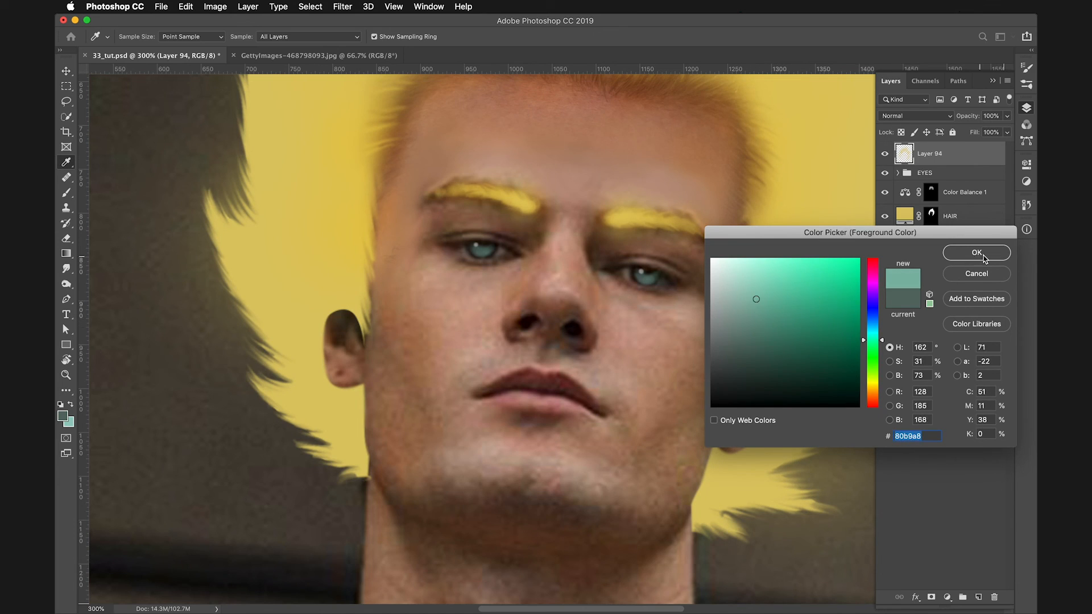
left_click(970, 257)
- Dab a soft teal glow over both irises with a 106 px brush
left_click_drag(501, 275, 540, 278)
left_click(483, 250)
left_click(483, 250)
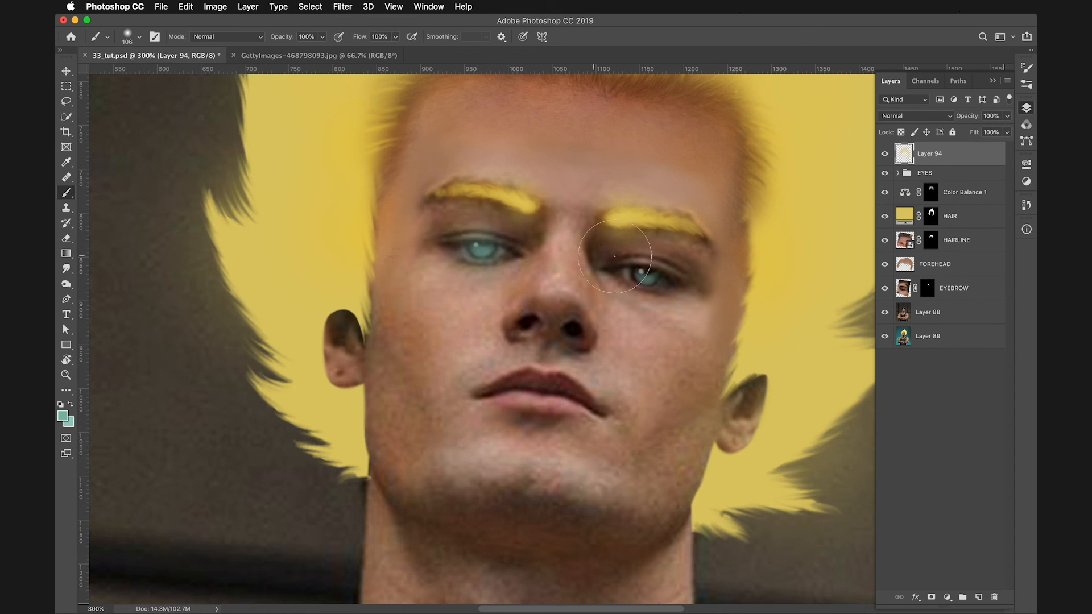
left_click(647, 277)
left_click(647, 277)
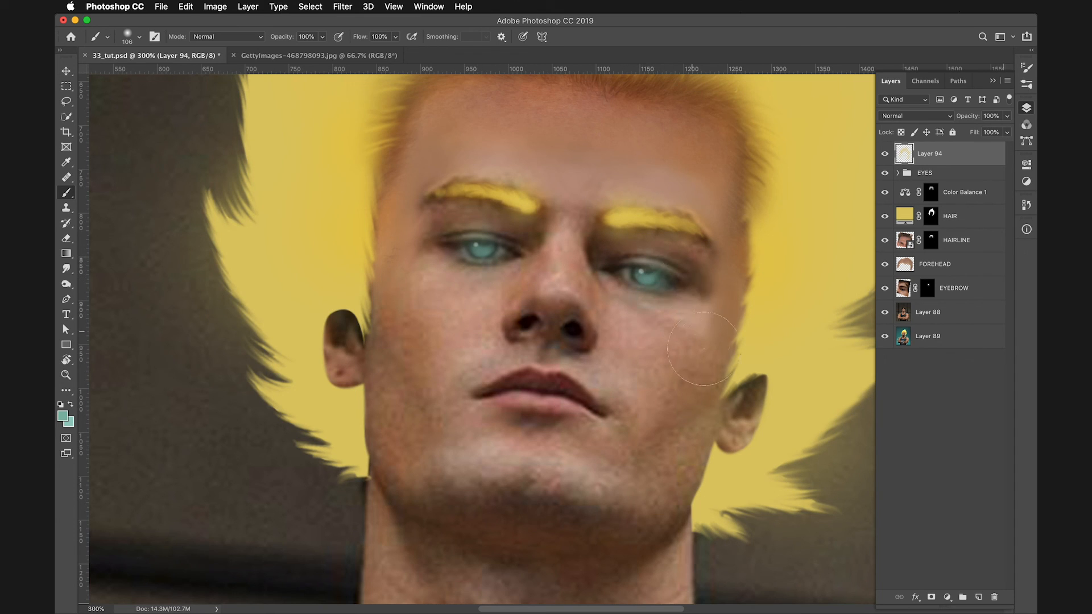
key("super+minus")
key("super+minus")
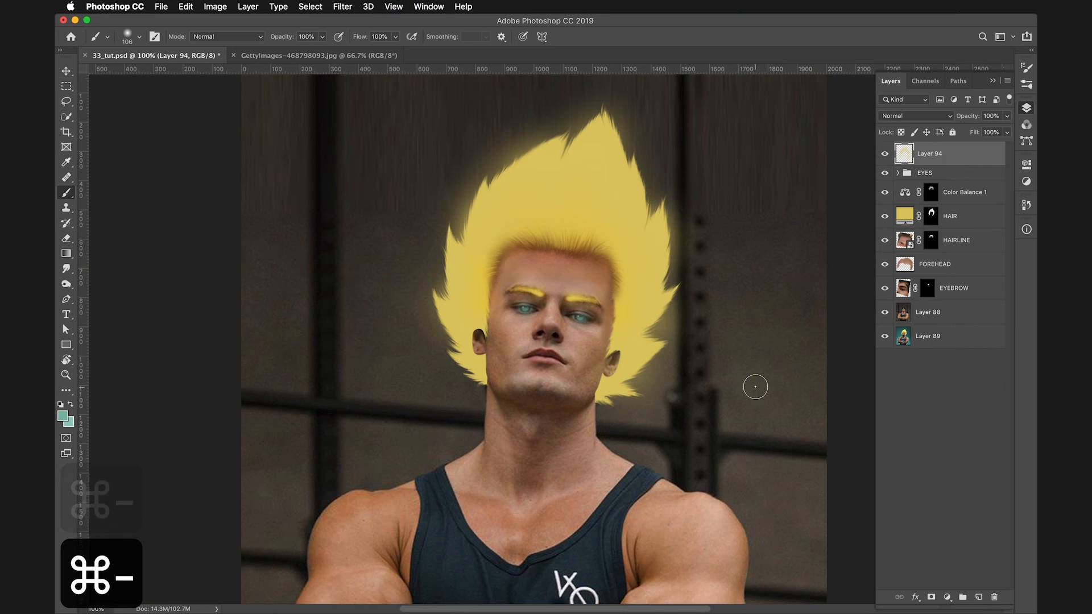
- Rename the layer holding the hair, eyebrow and eye glow as GLOW
scroll(782, 199, "right", 3)
scroll(783, 199, "down", 1)
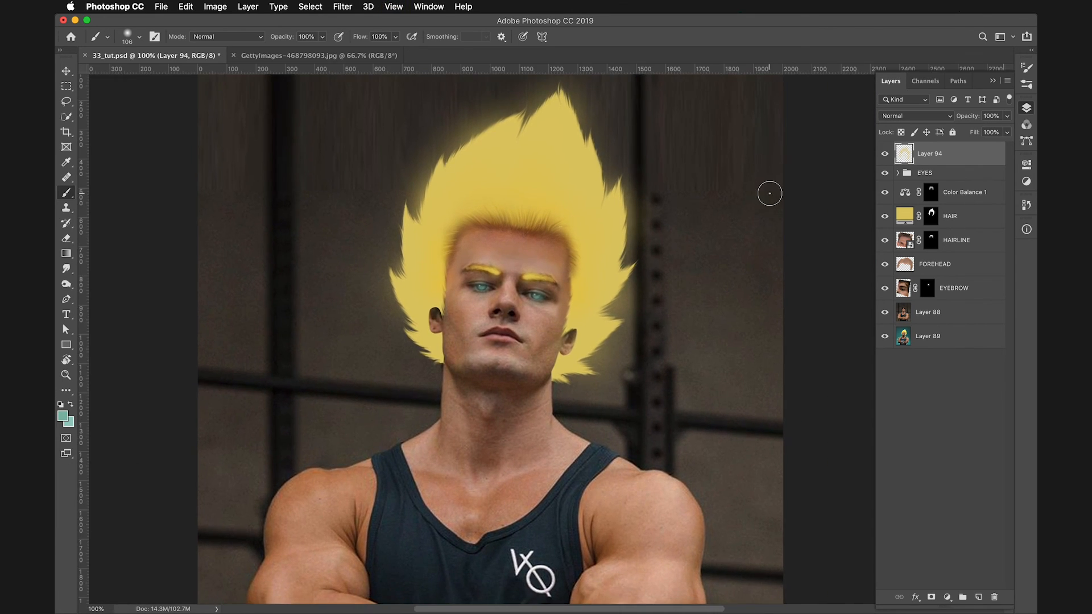
double_click(932, 152)
type("GLOW")
key("Return")
- Compare the portrait with and without the GLOW layer, and show only the finished reference image on Layer 89
left_click(885, 155)
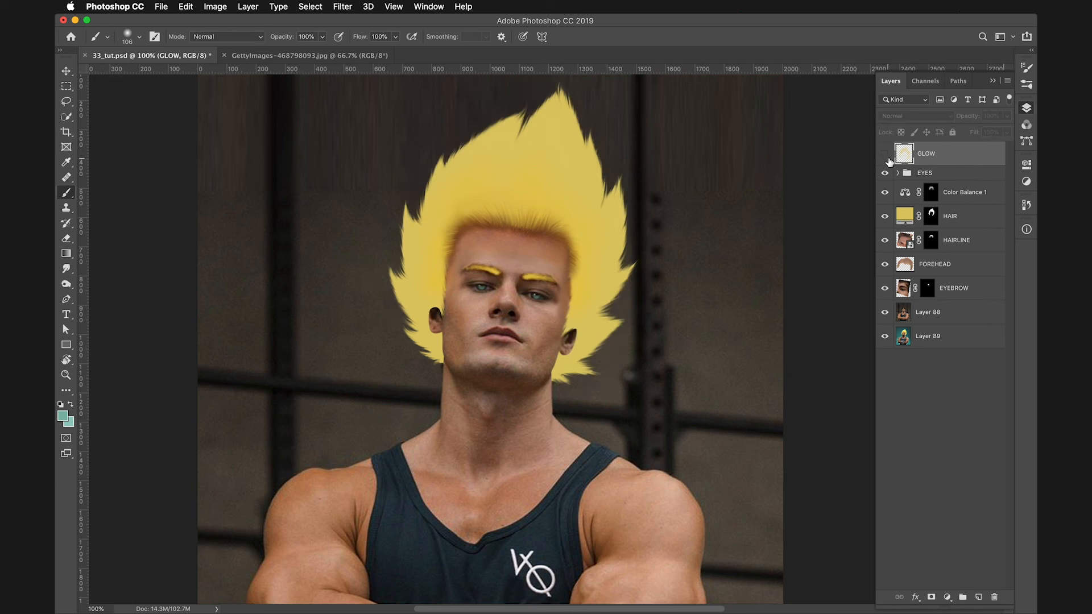
left_click(886, 154)
key("super+minus")
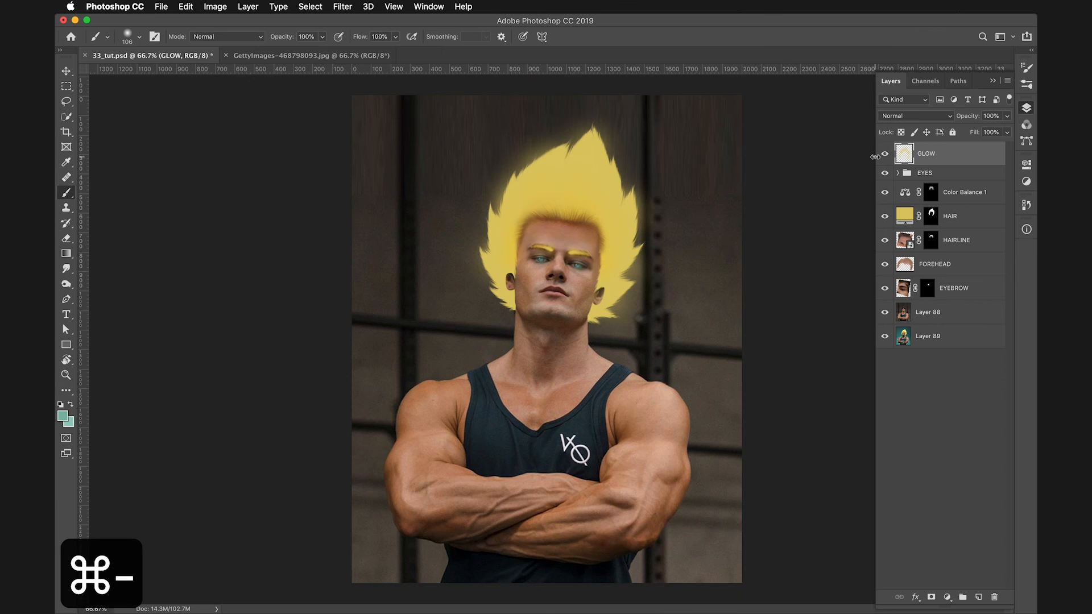
left_click(885, 154)
left_click(885, 154)
left_click(886, 155)
left_click(886, 155)
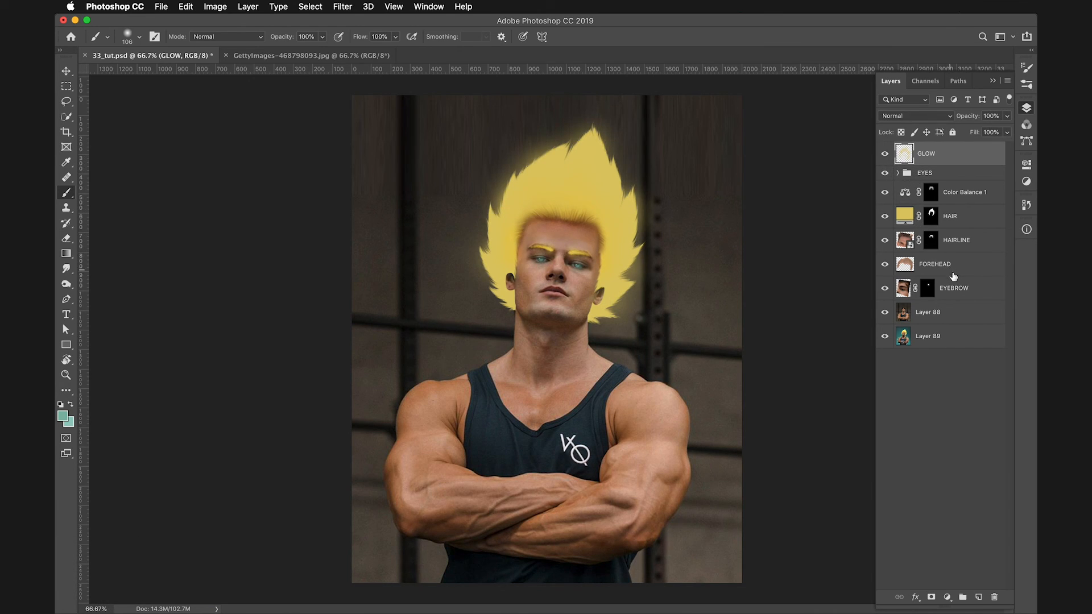
left_click(889, 159)
left_click(893, 161)
left_click(885, 339, "alt")
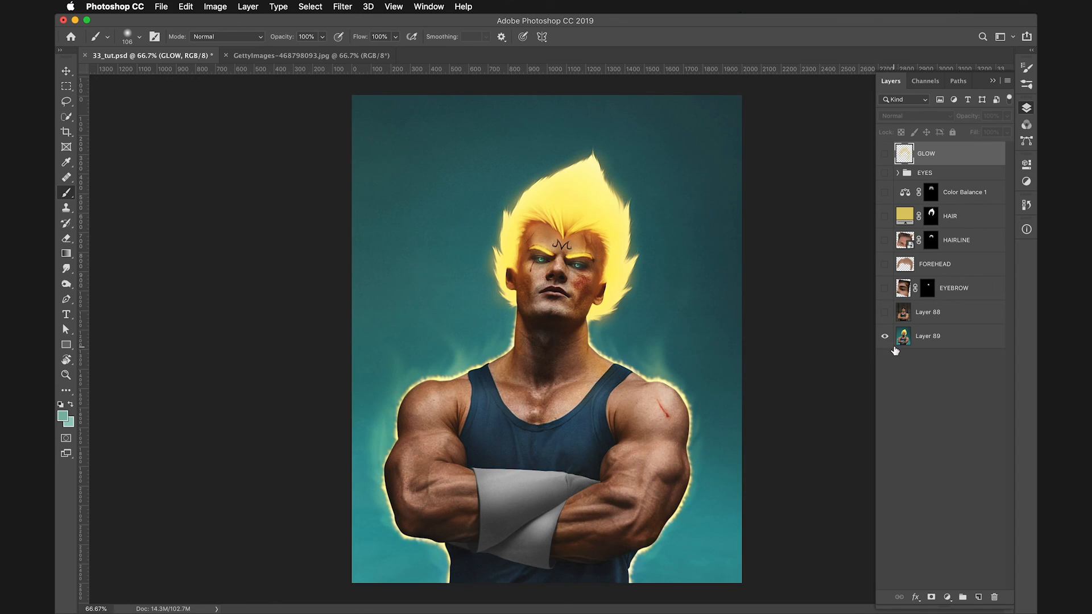